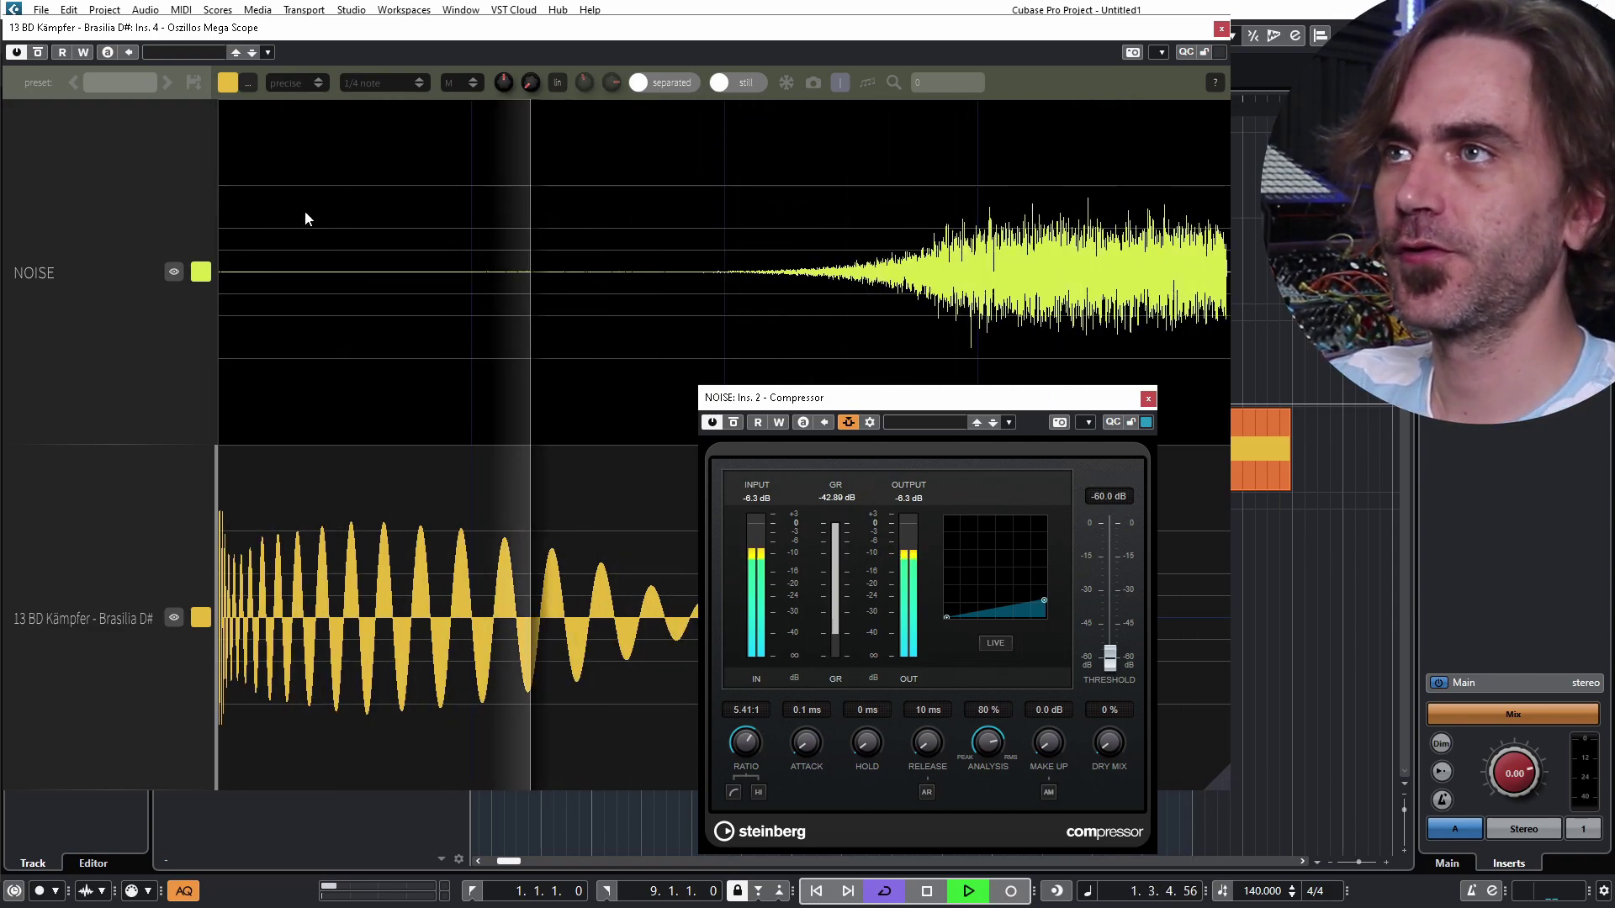
# Close the oscilloscope and Compressor windows and select the 13 BD Kämpfer kick track
pyautogui.hotkey('ctrl', 'w')
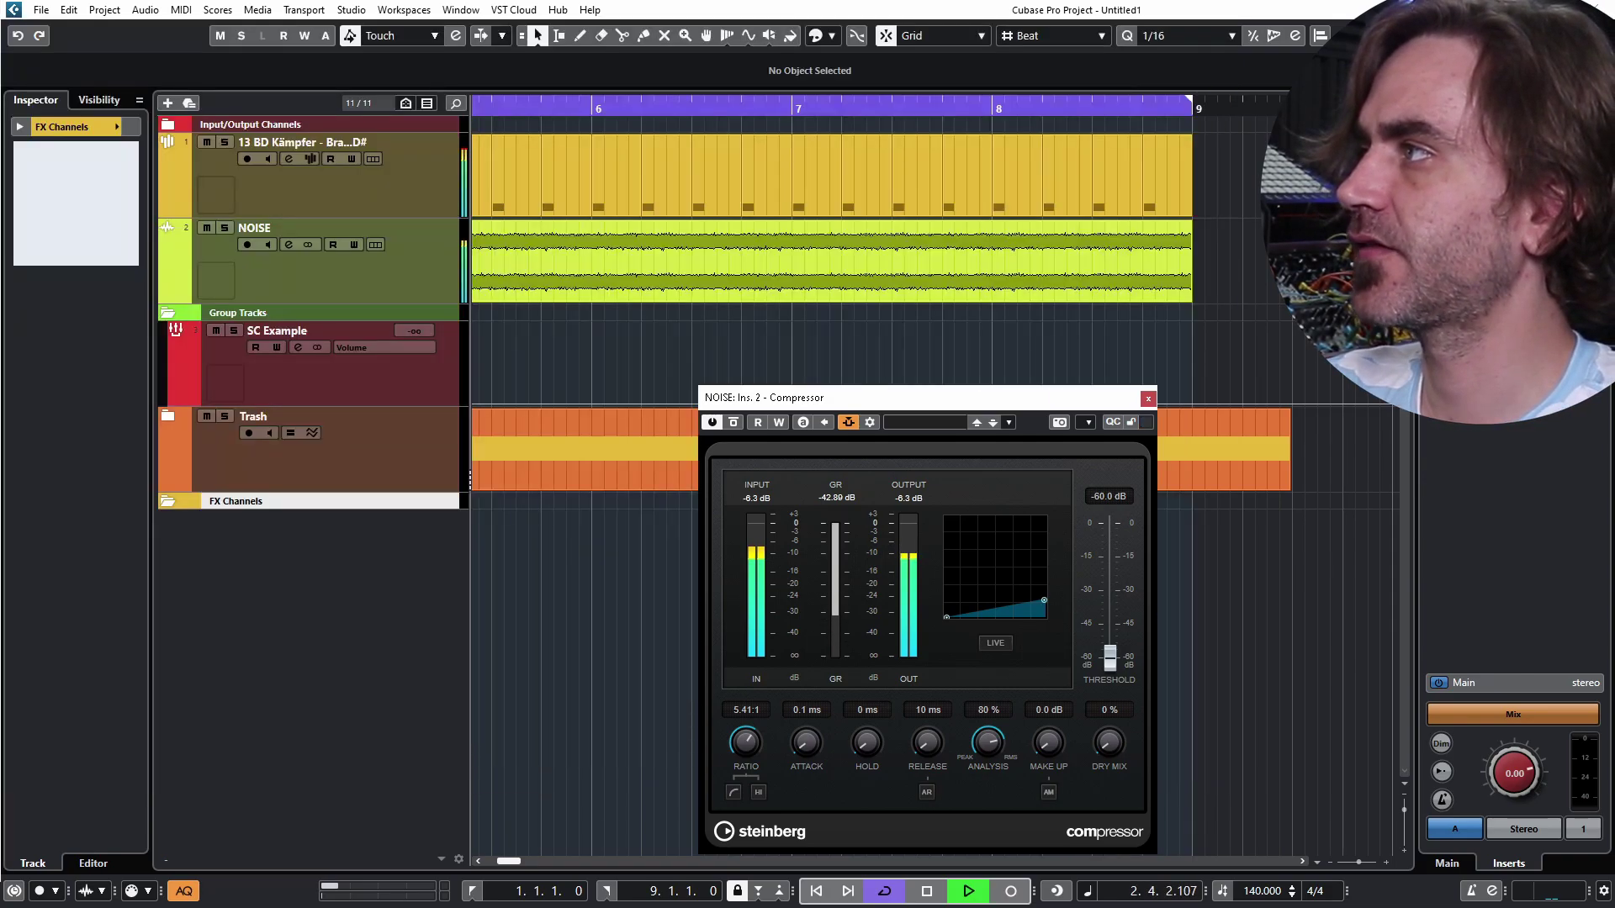
pyautogui.hotkey('ctrl', 'w')
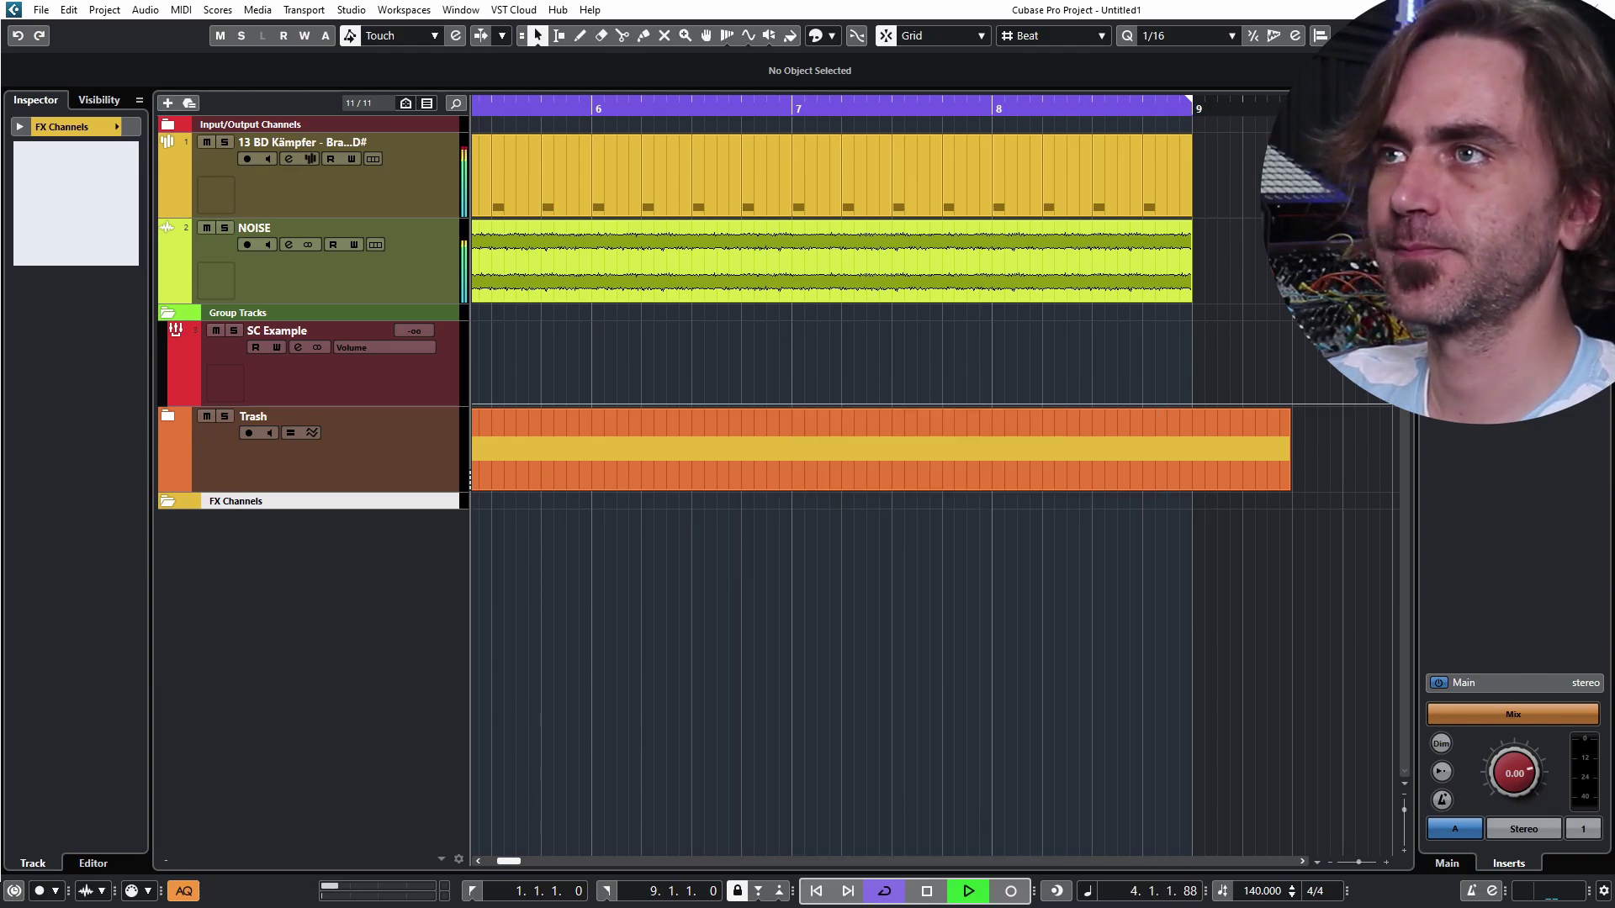
pyautogui.click(383, 194)
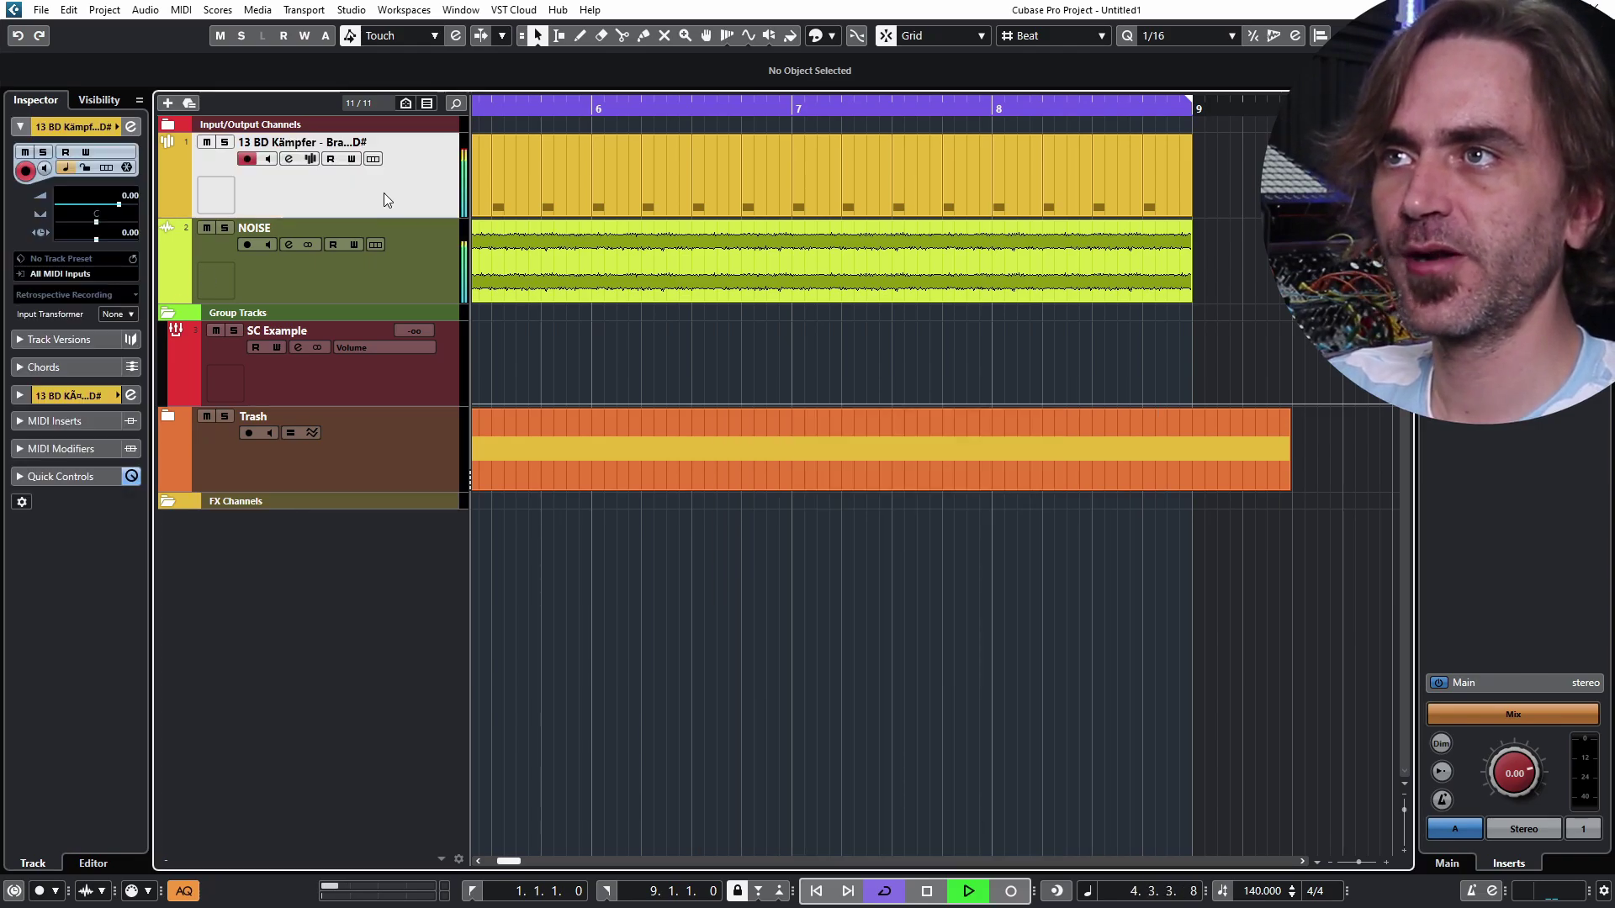
pyautogui.click(131, 126)
pyautogui.click(131, 127)
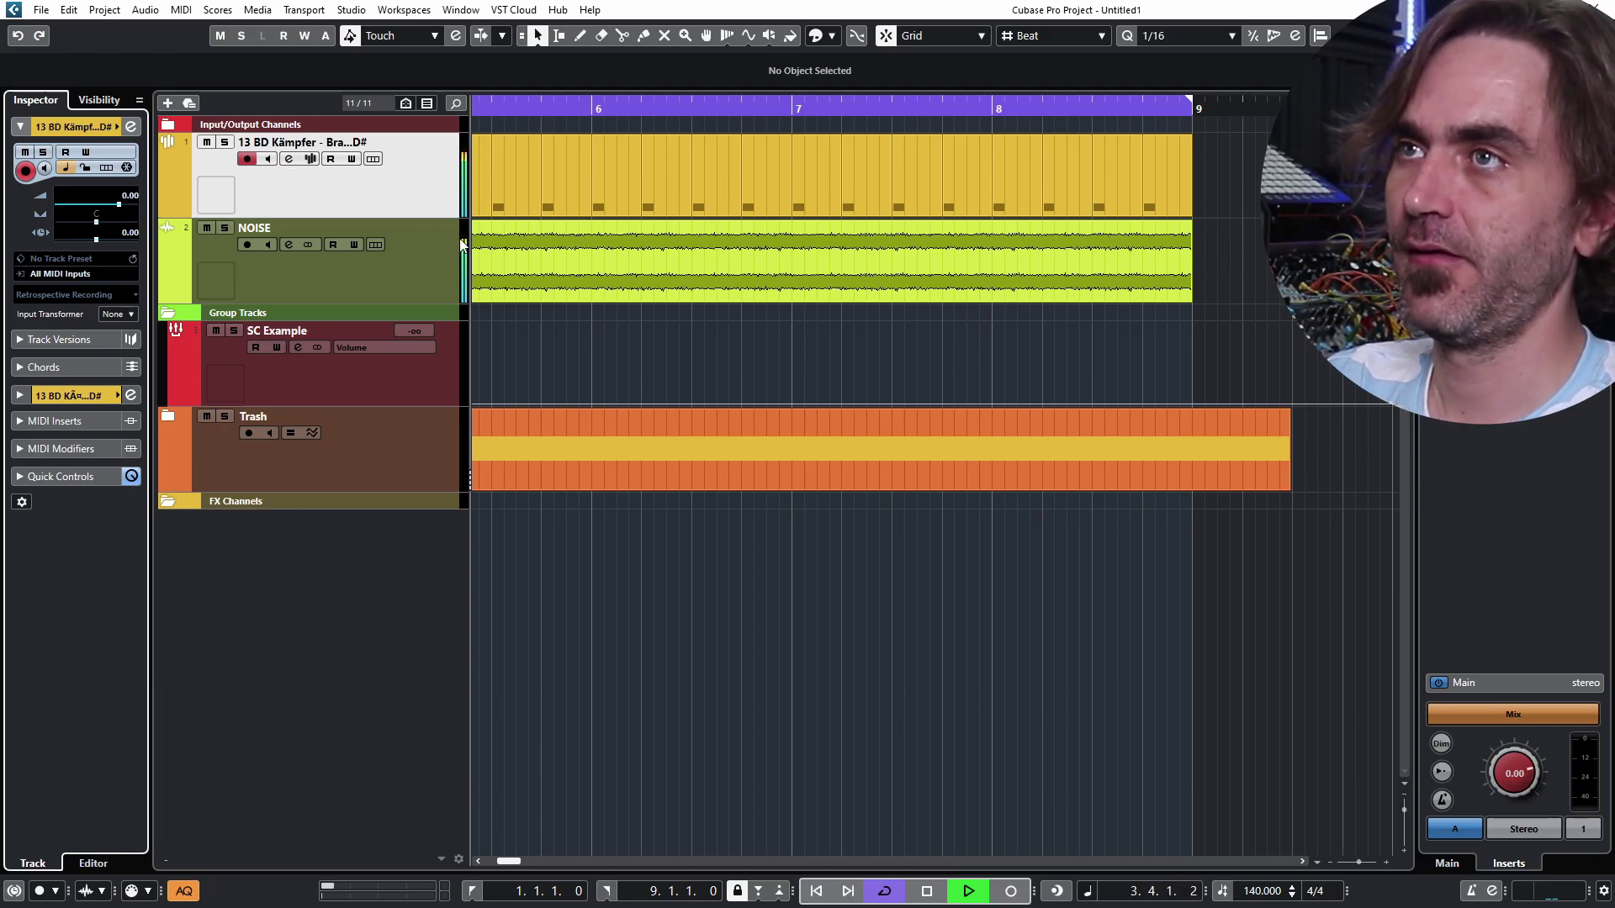
# Add a stereo FX channel named Click Isolate, without an effect, to the kick channel's second send and close the channel settings
pyautogui.scroll(-3, 604, 188)
pyautogui.scroll(-3, 602, 175)
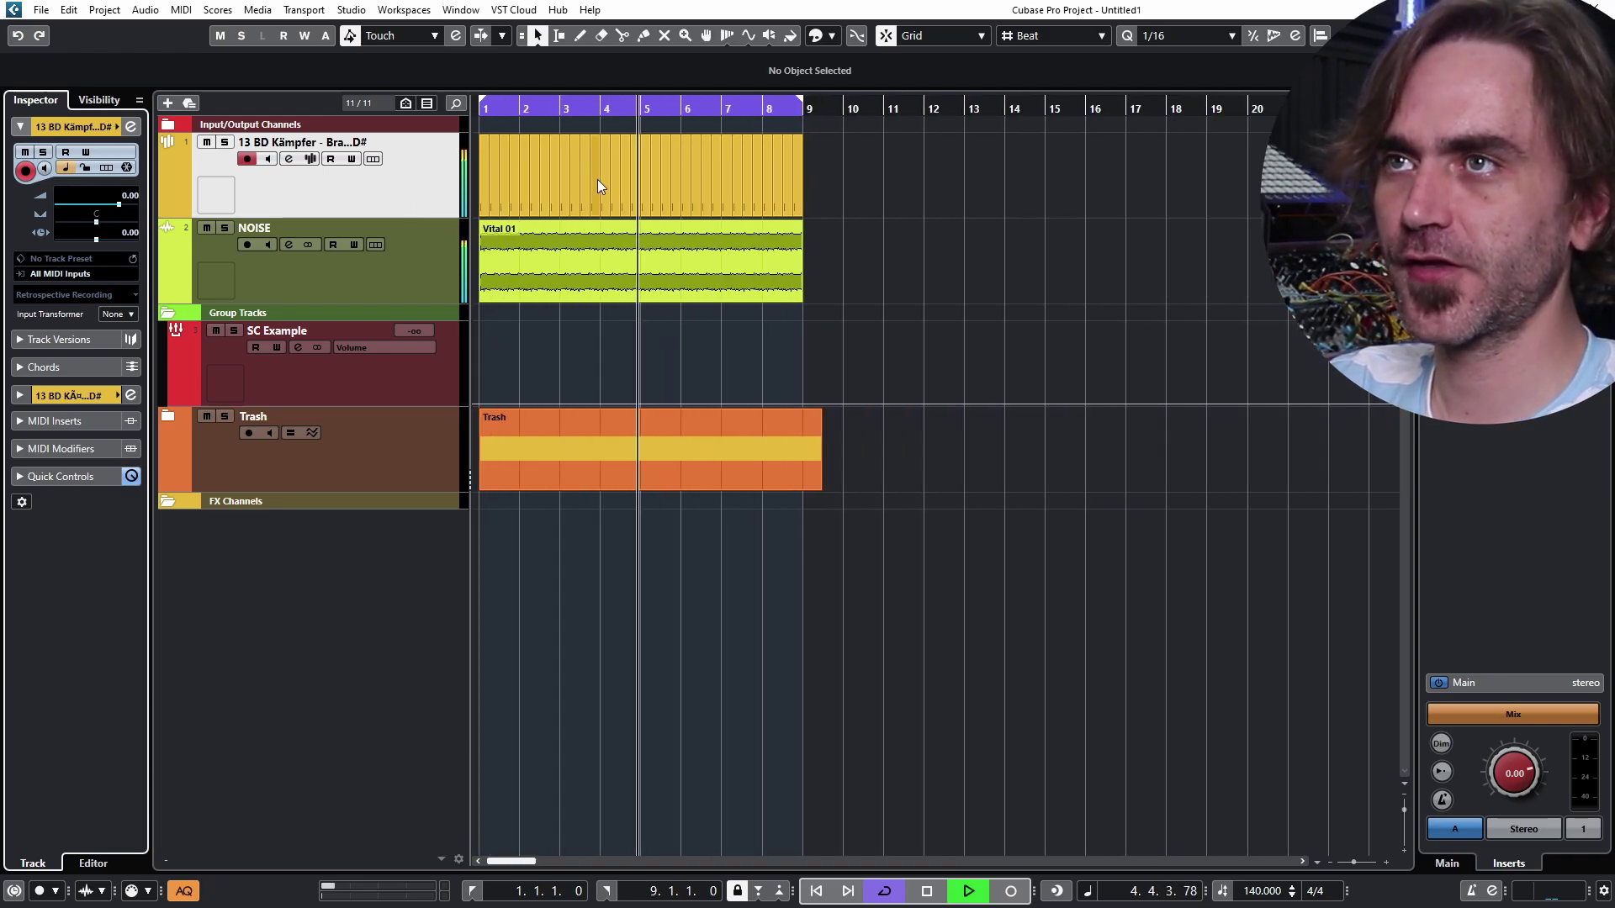
pyautogui.click(288, 159)
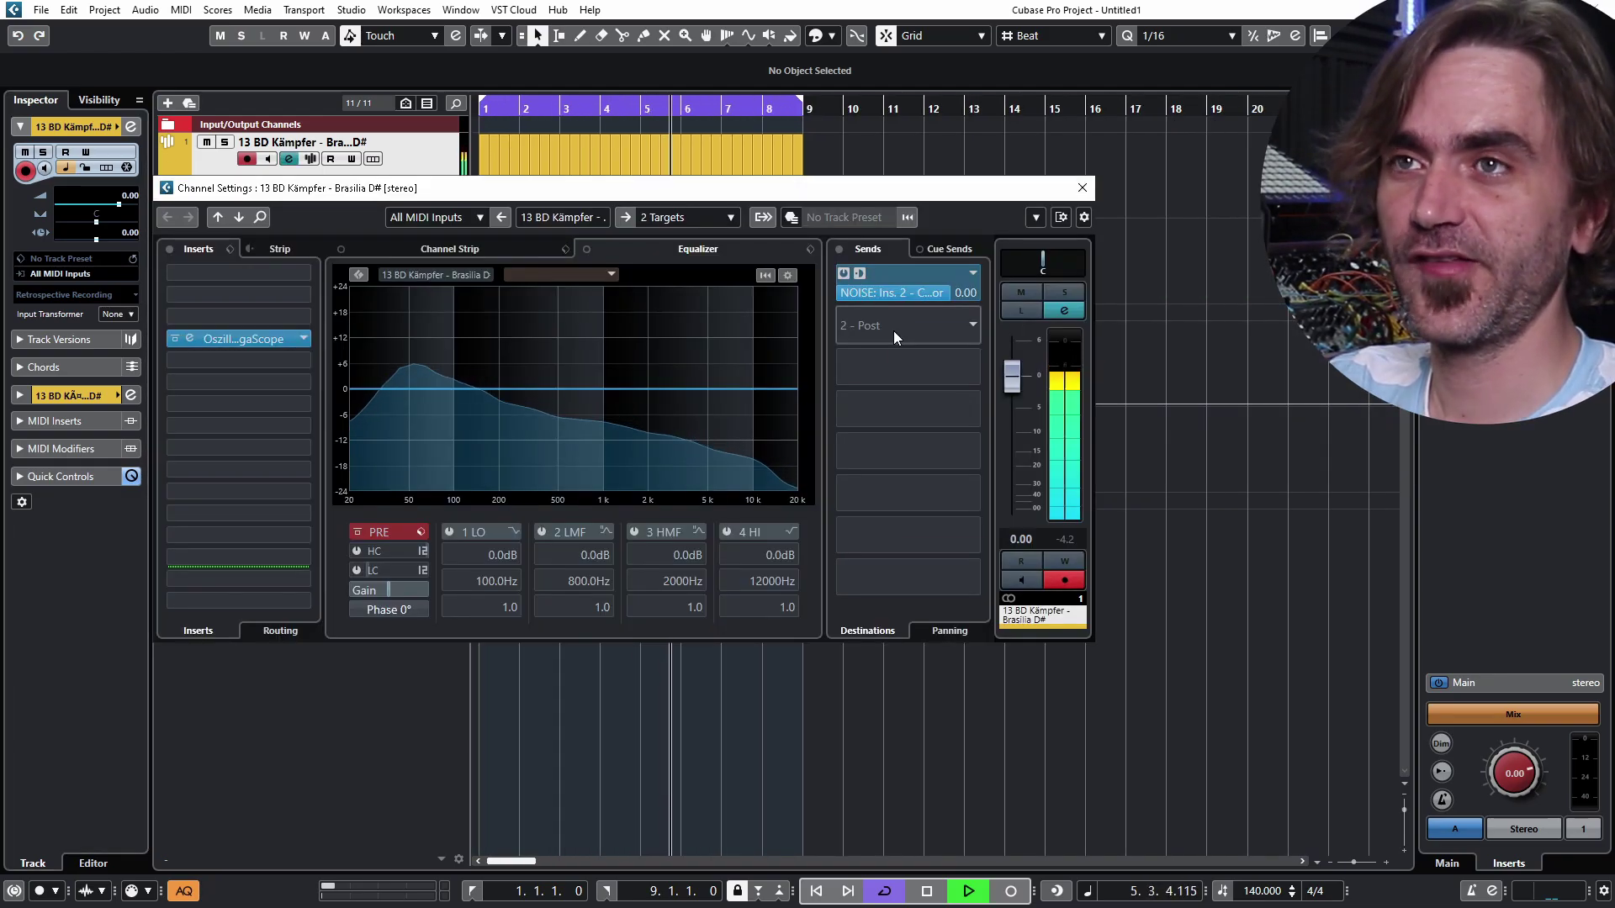
pyautogui.rightClick(894, 331)
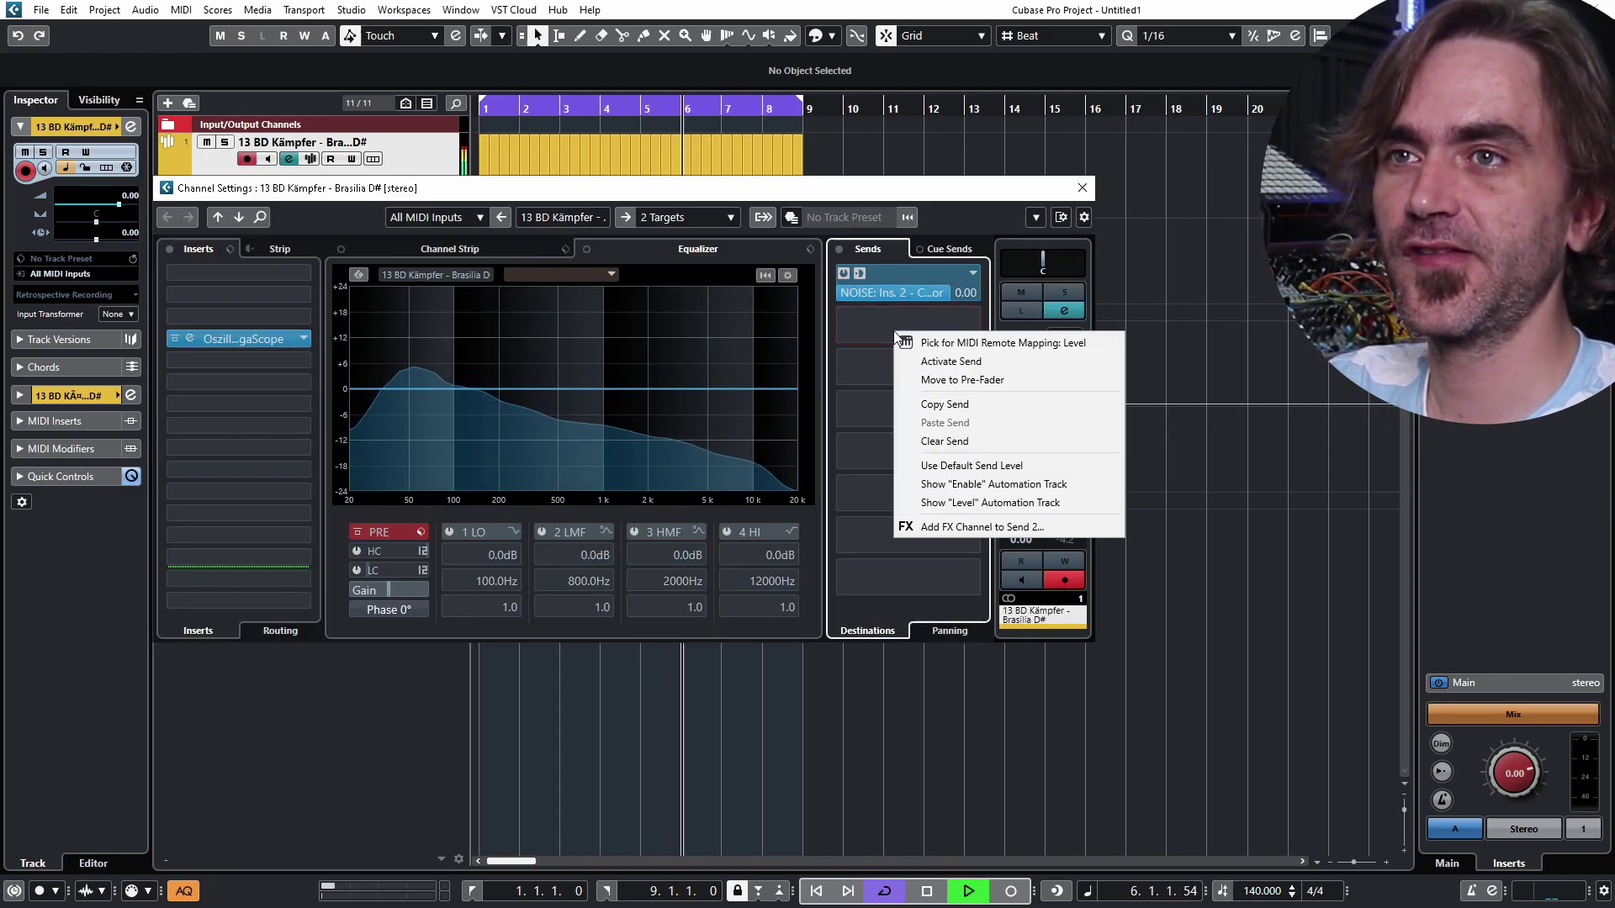
pyautogui.click(969, 527)
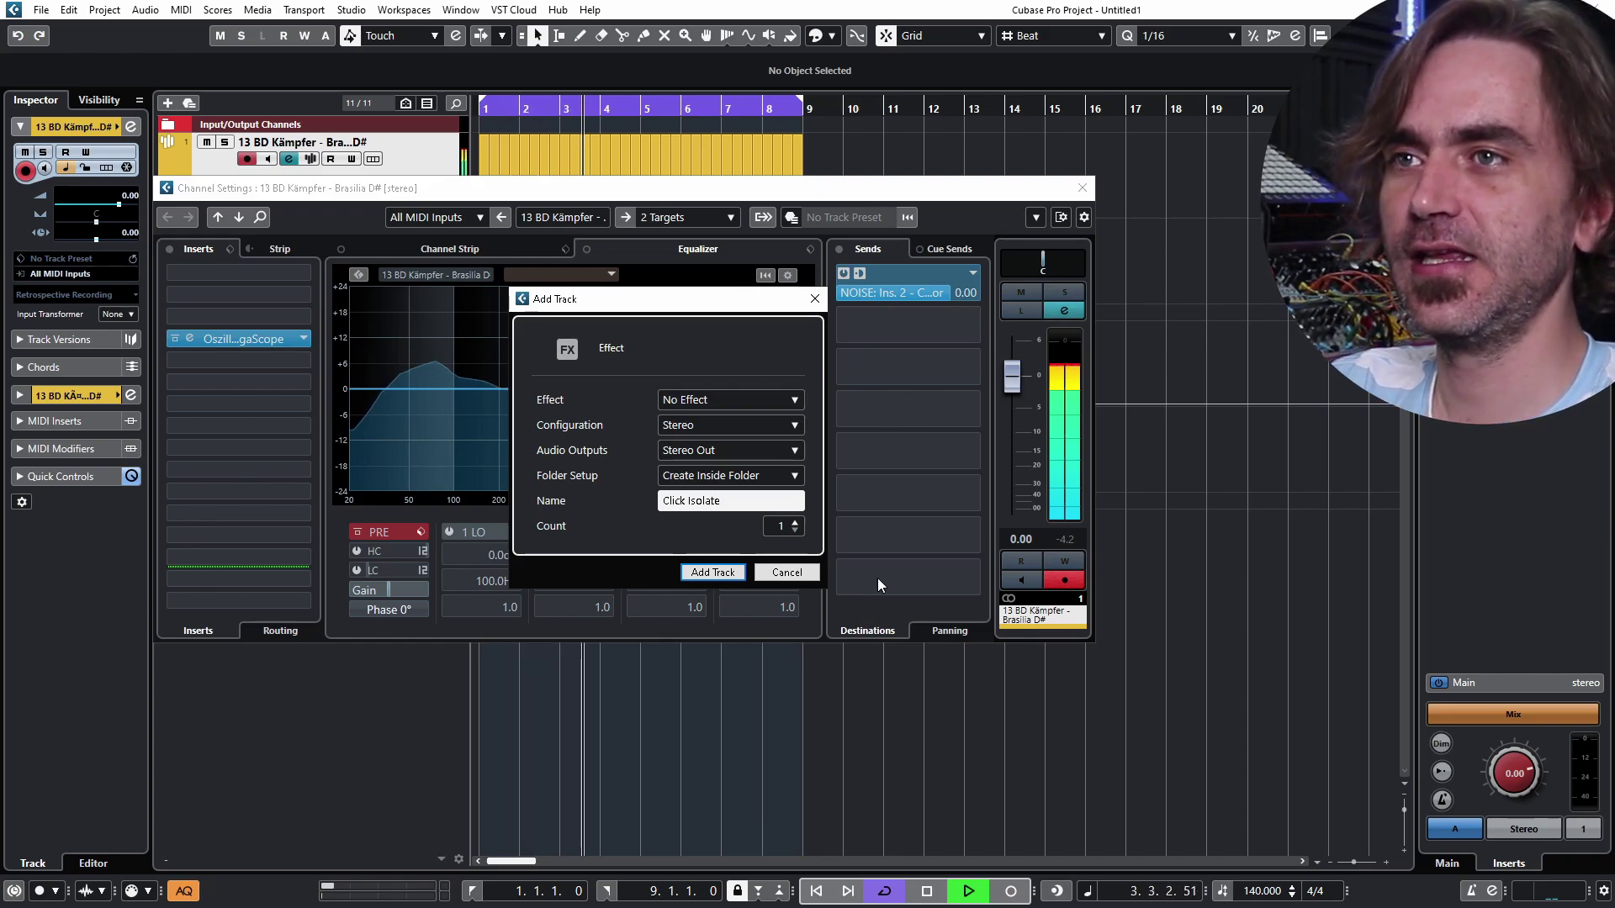
pyautogui.click(711, 573)
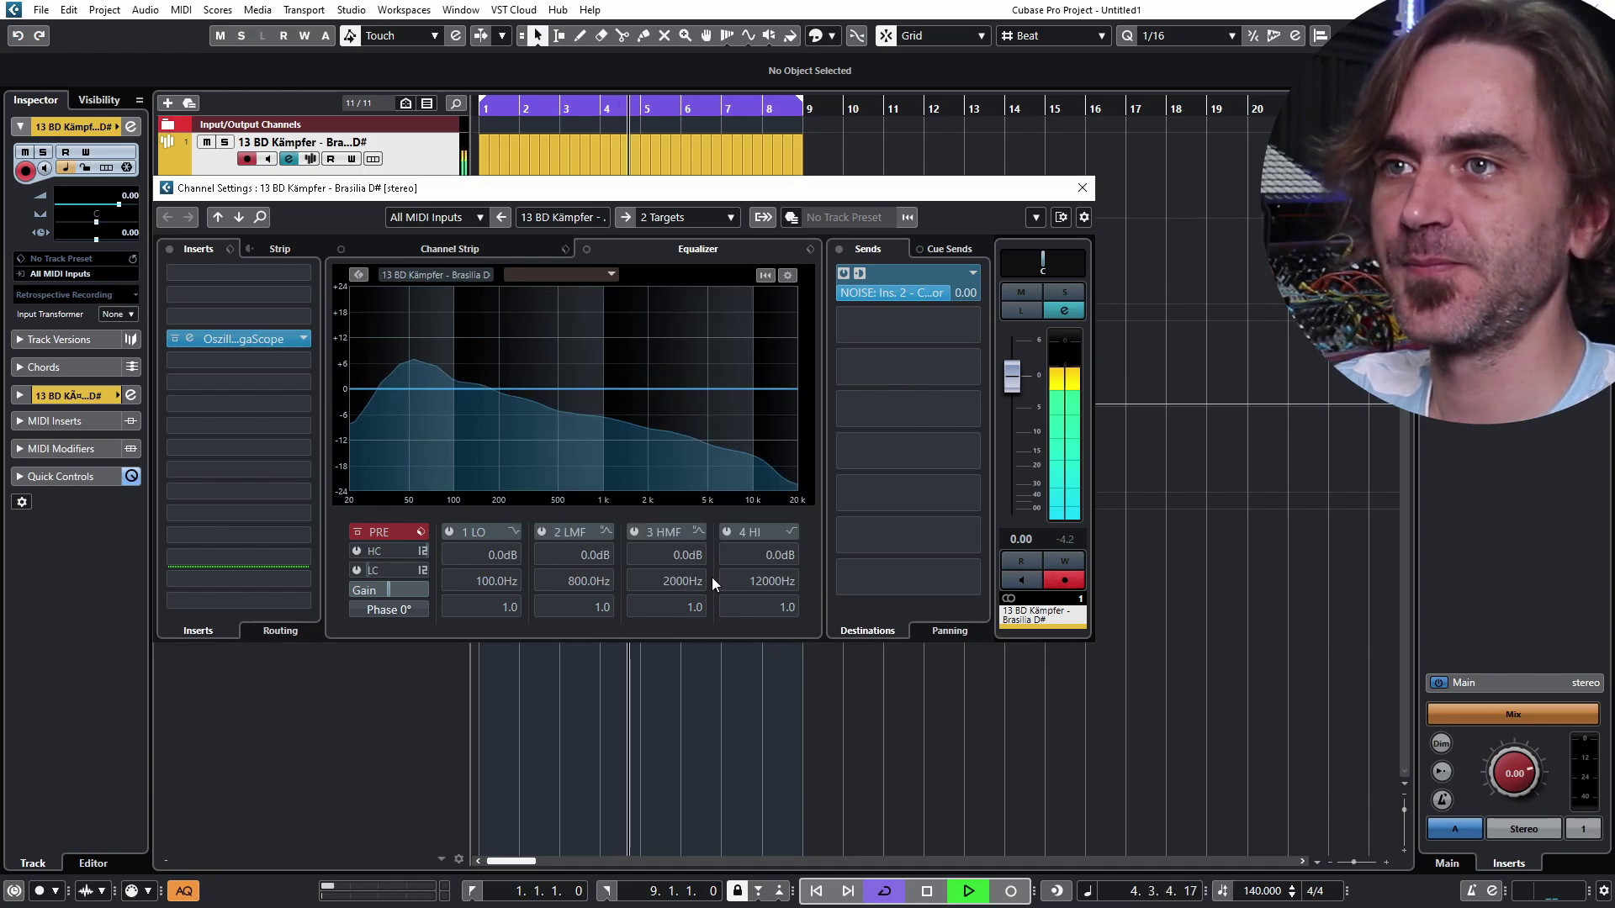
pyautogui.click(1081, 188)
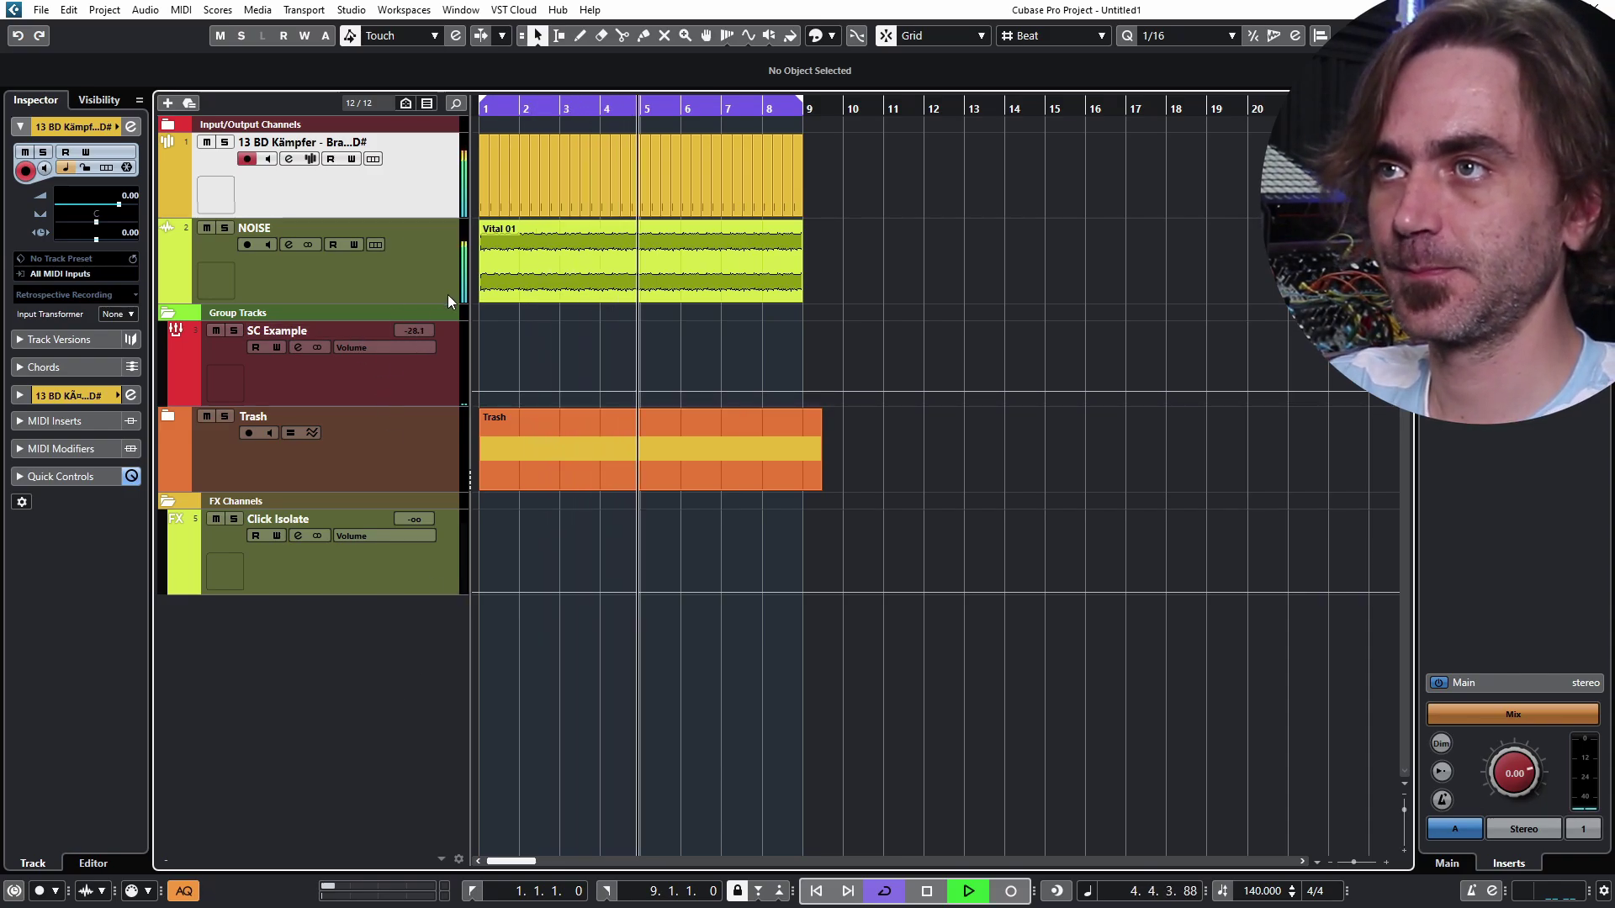
# Load Oszillos Mega Scope into the fifth insert slot of the Click Isolate channel and close its plug-in window
pyautogui.click(424, 562)
pyautogui.click(131, 127)
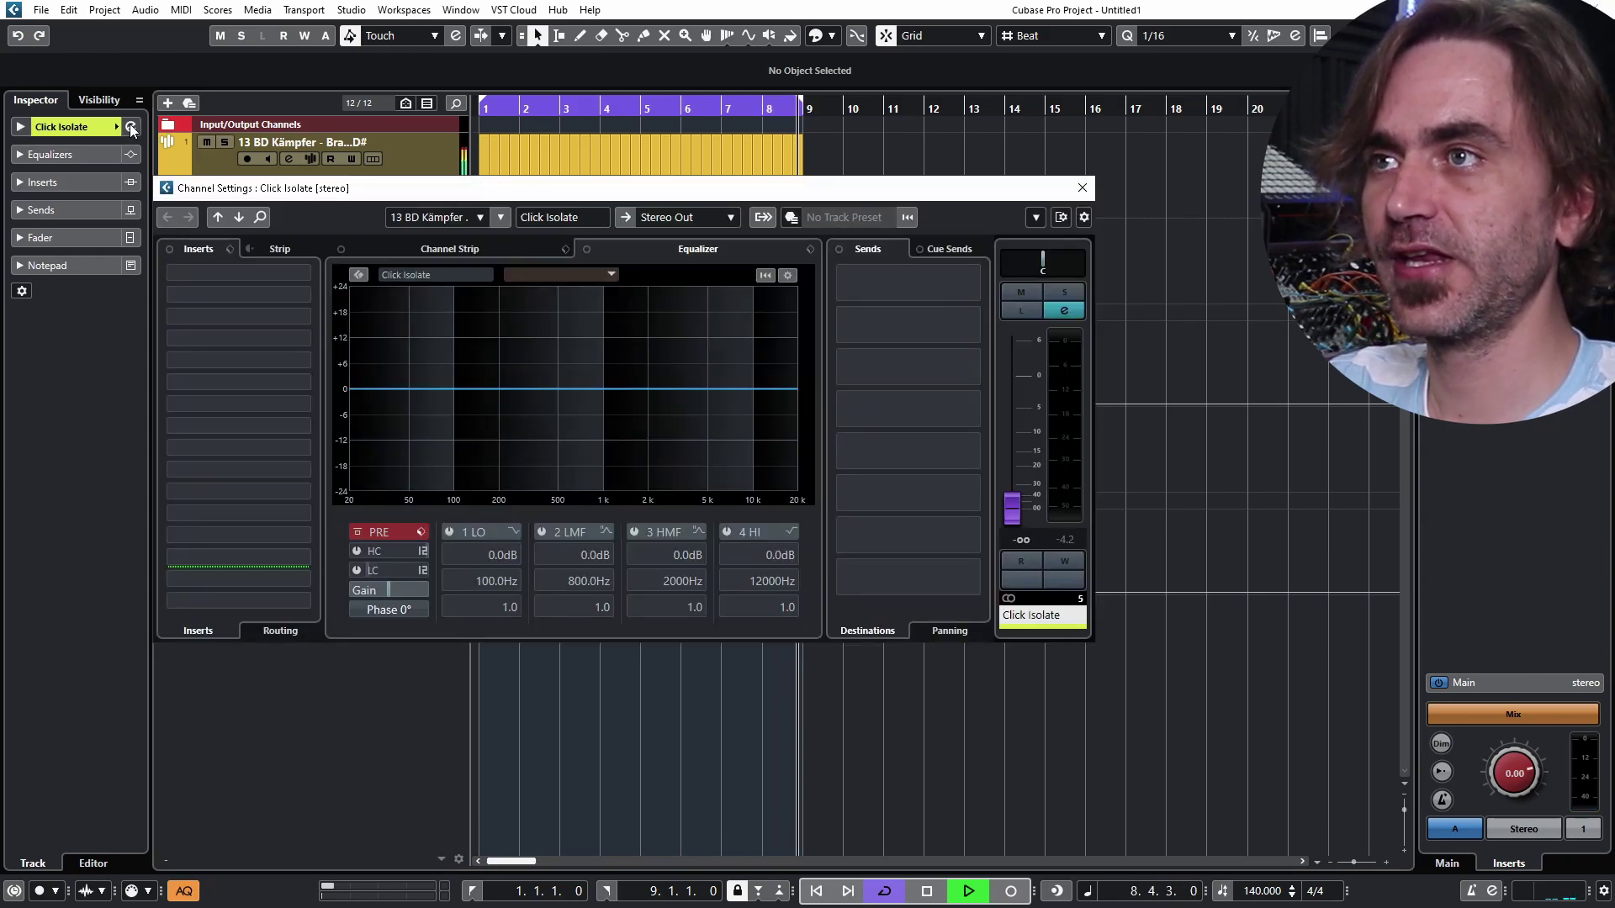
pyautogui.click(241, 360)
pyautogui.write('osz')
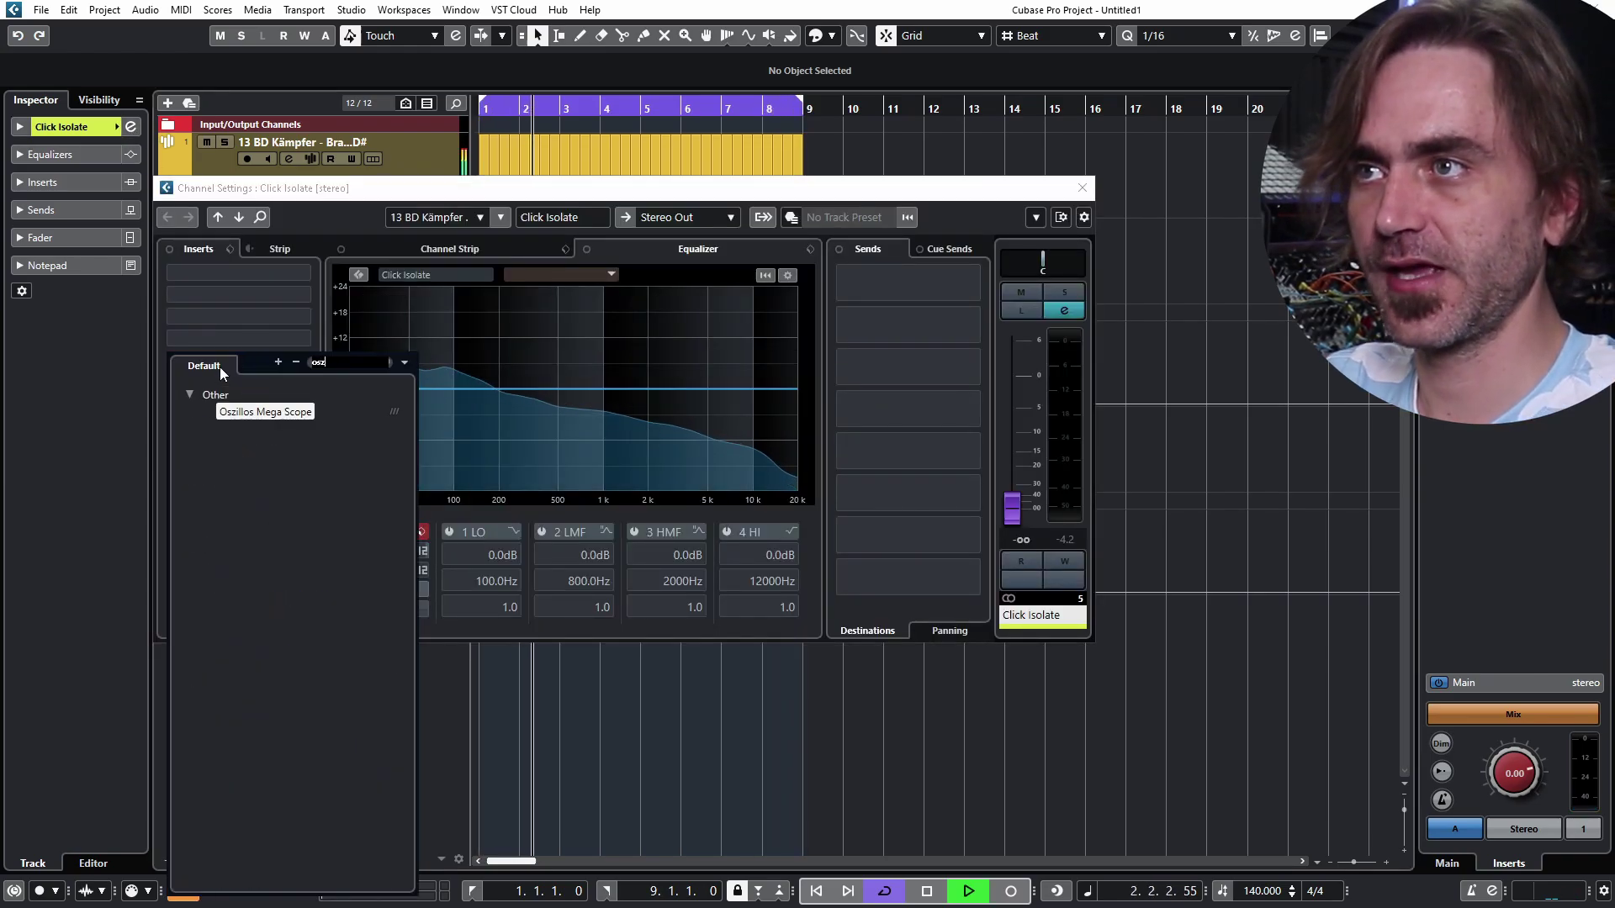
pyautogui.press('Return')
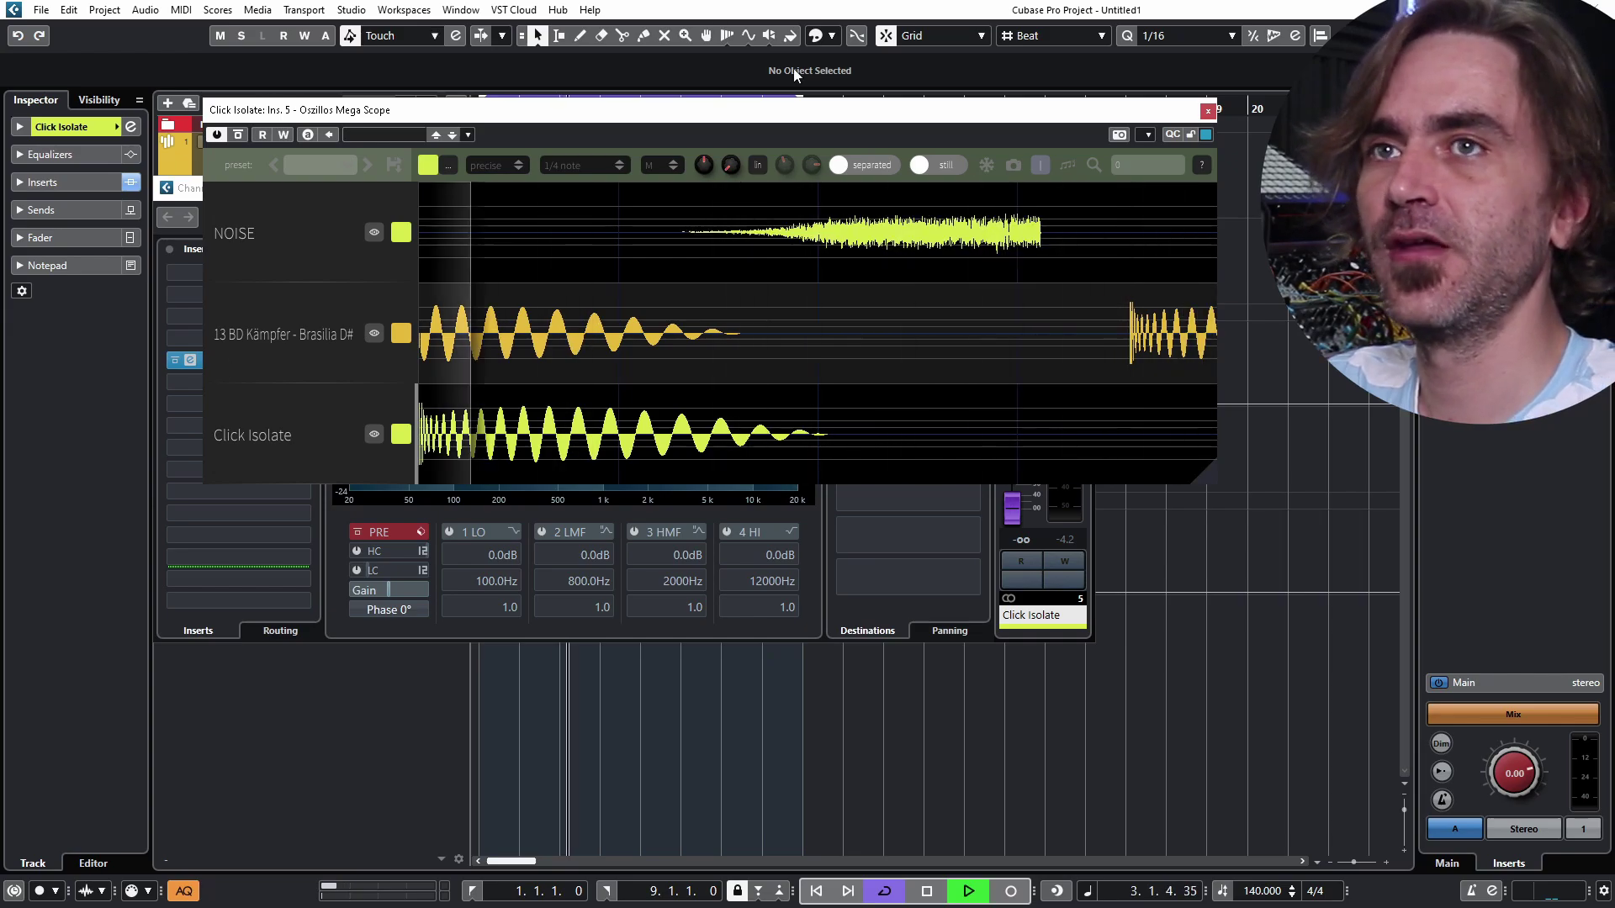
pyautogui.click(1208, 110)
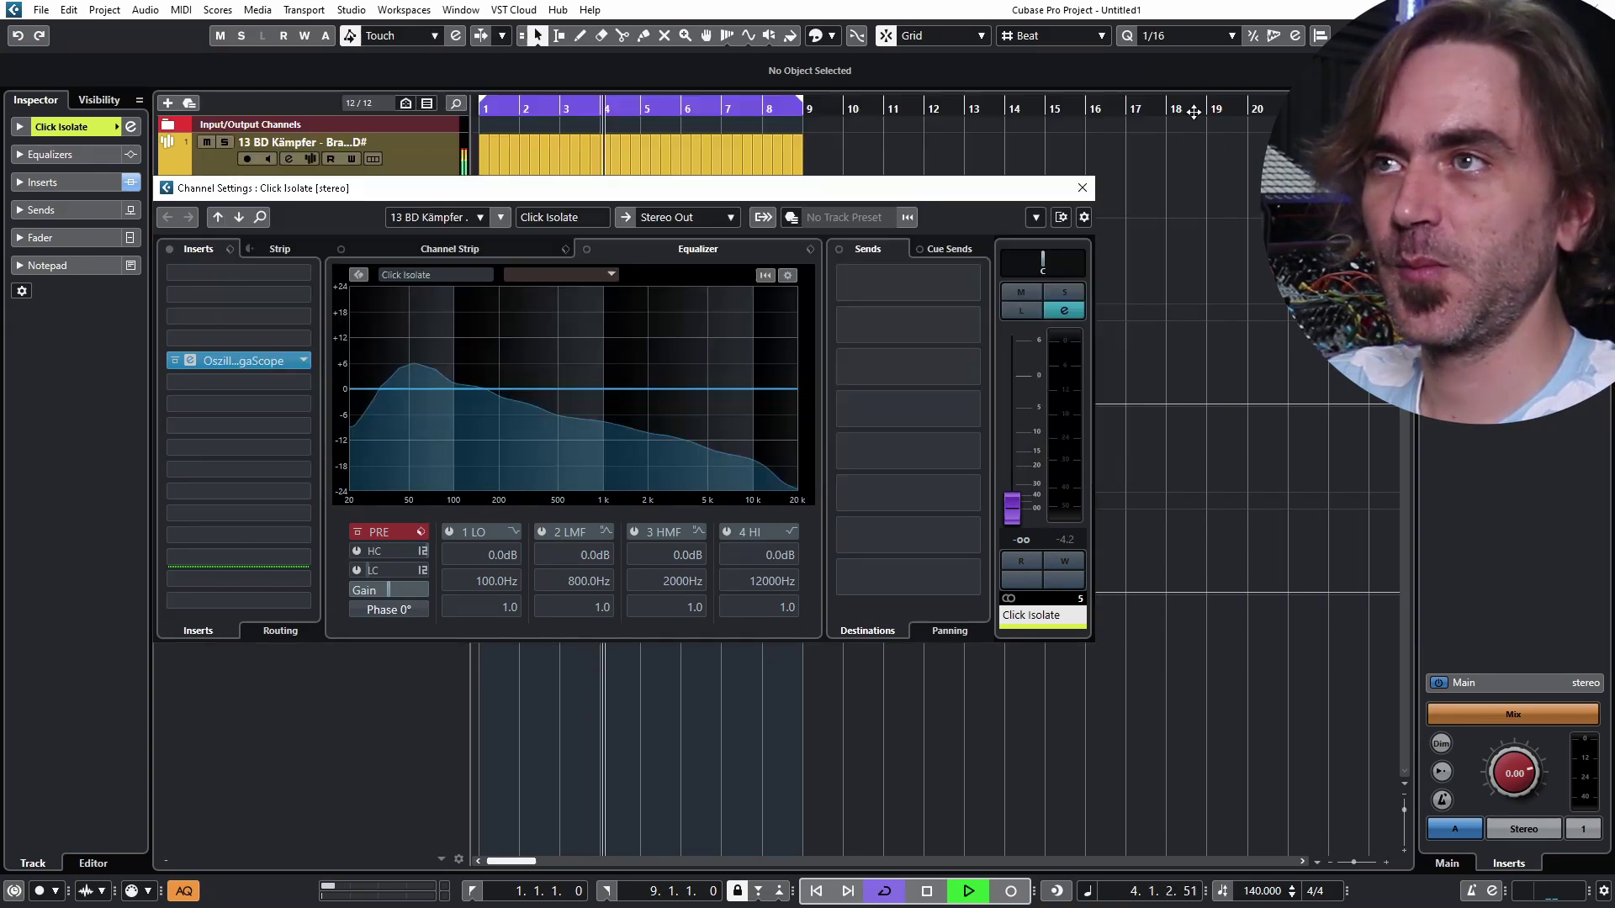
# Load the Snap Heap plug-in into the second insert slot of the Click Isolate channel
pyautogui.click(217, 293)
pyautogui.write('snap')
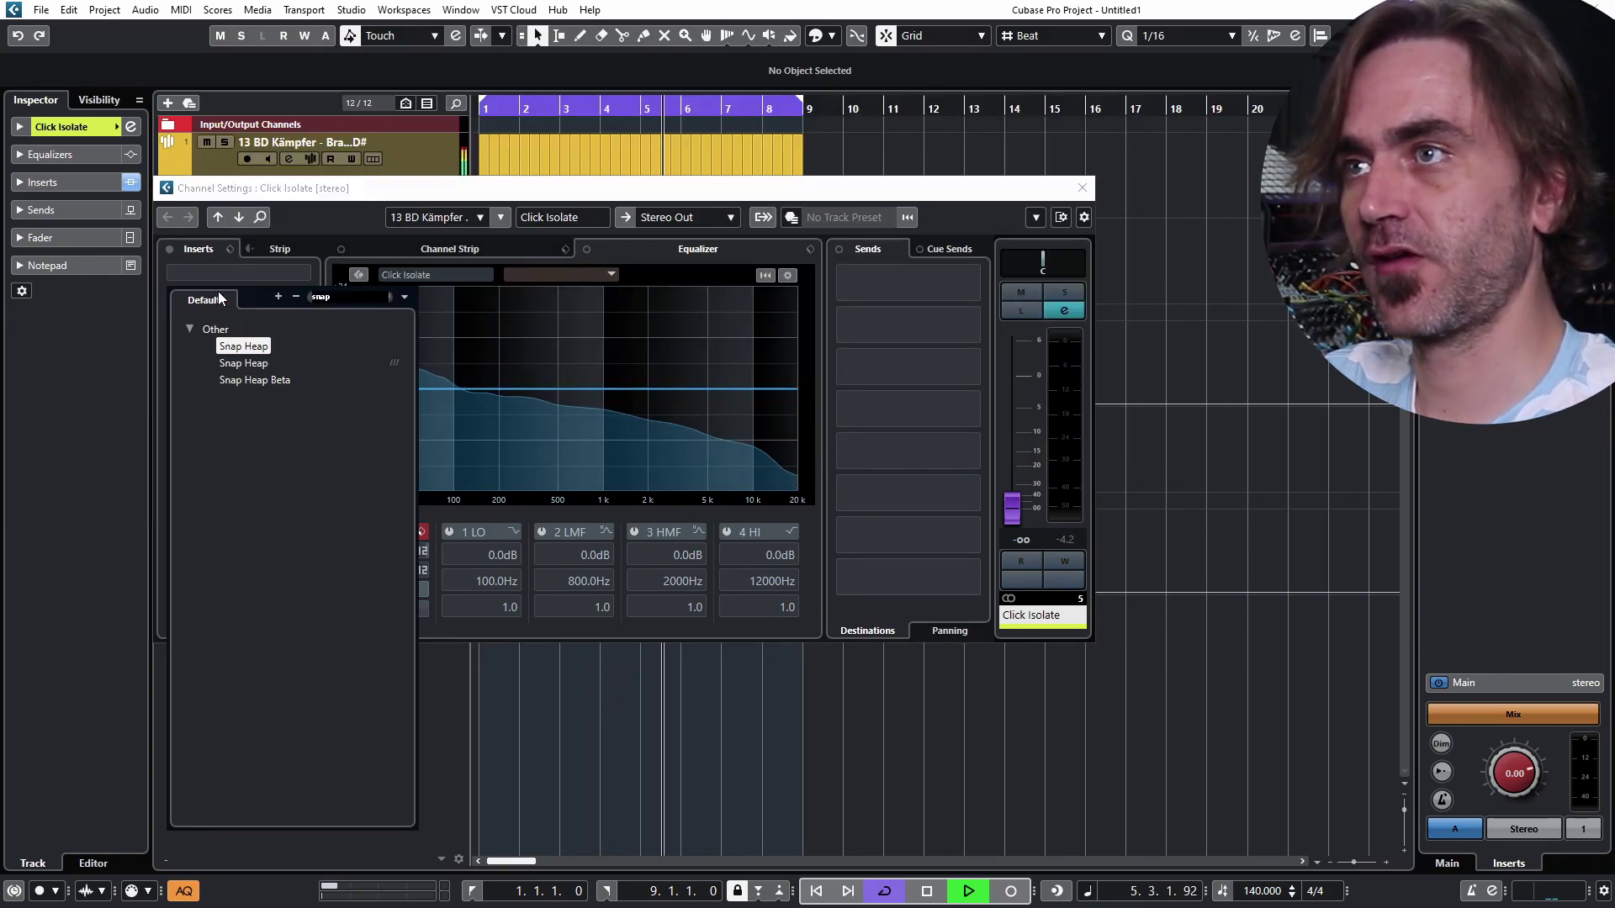
pyautogui.click(243, 363)
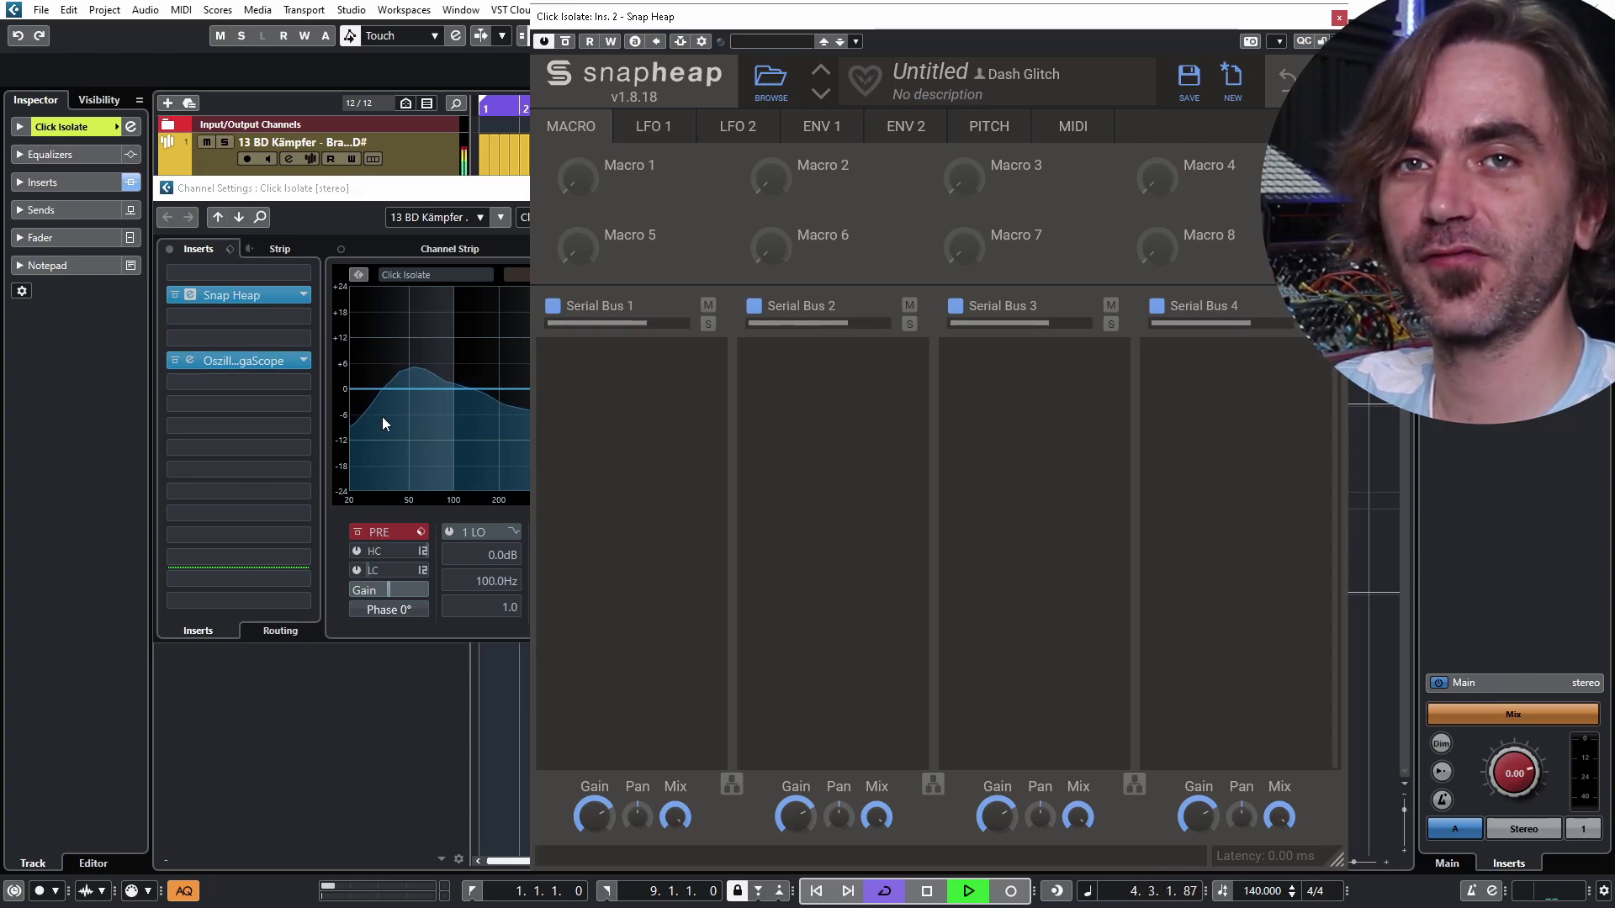
# Add a Transient Shaper snapin to Serial Bus 1
pyautogui.click(638, 407)
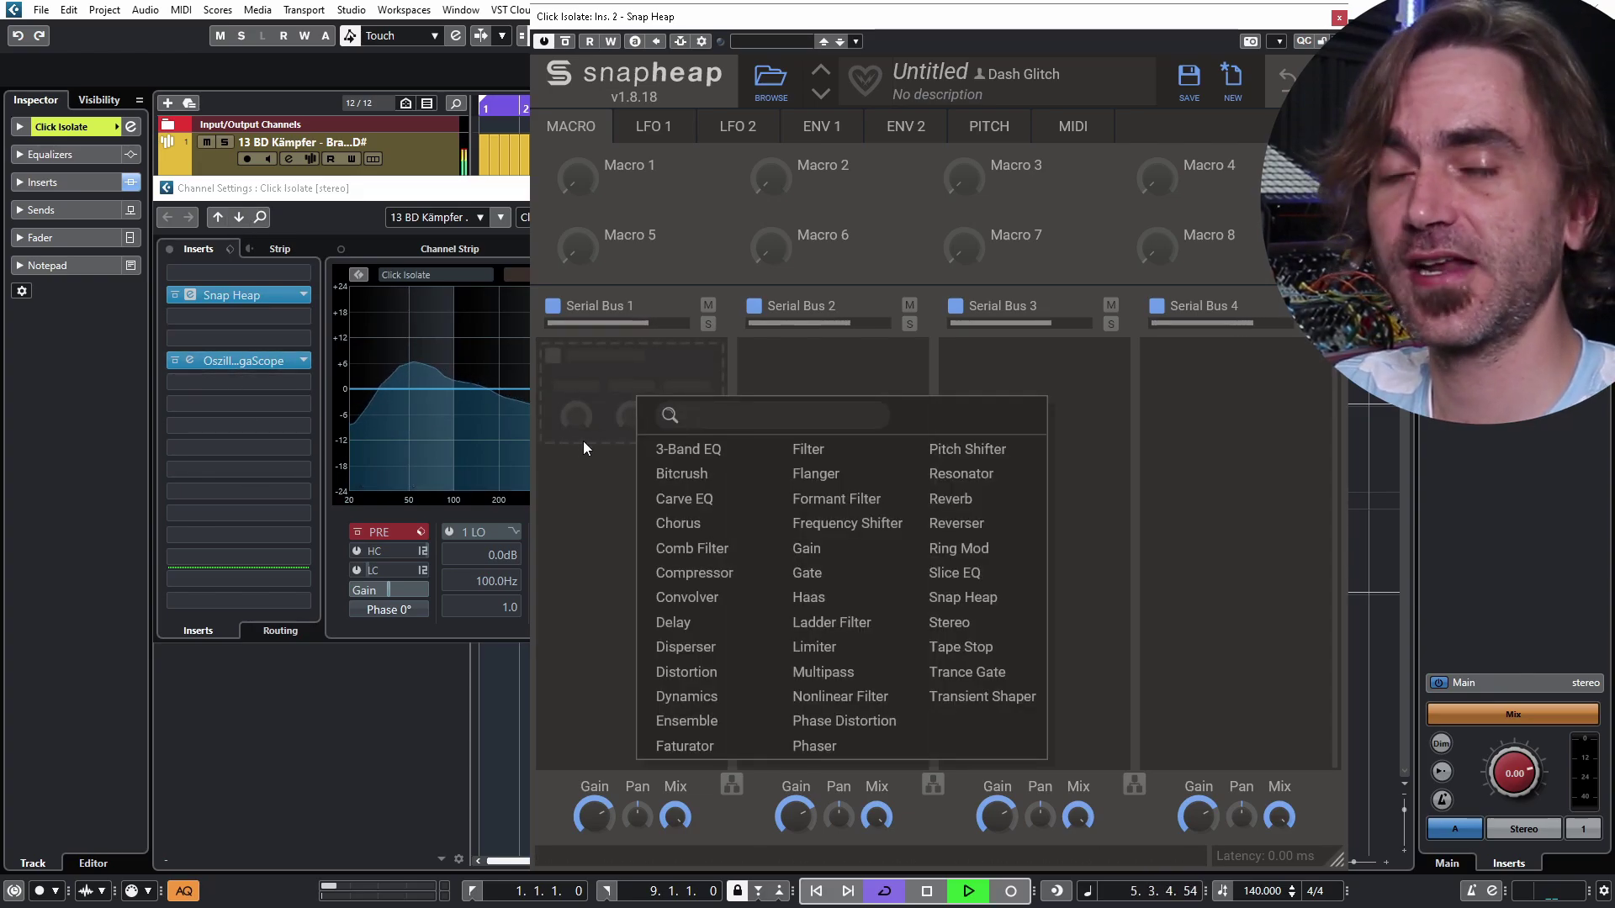
pyautogui.click(561, 493)
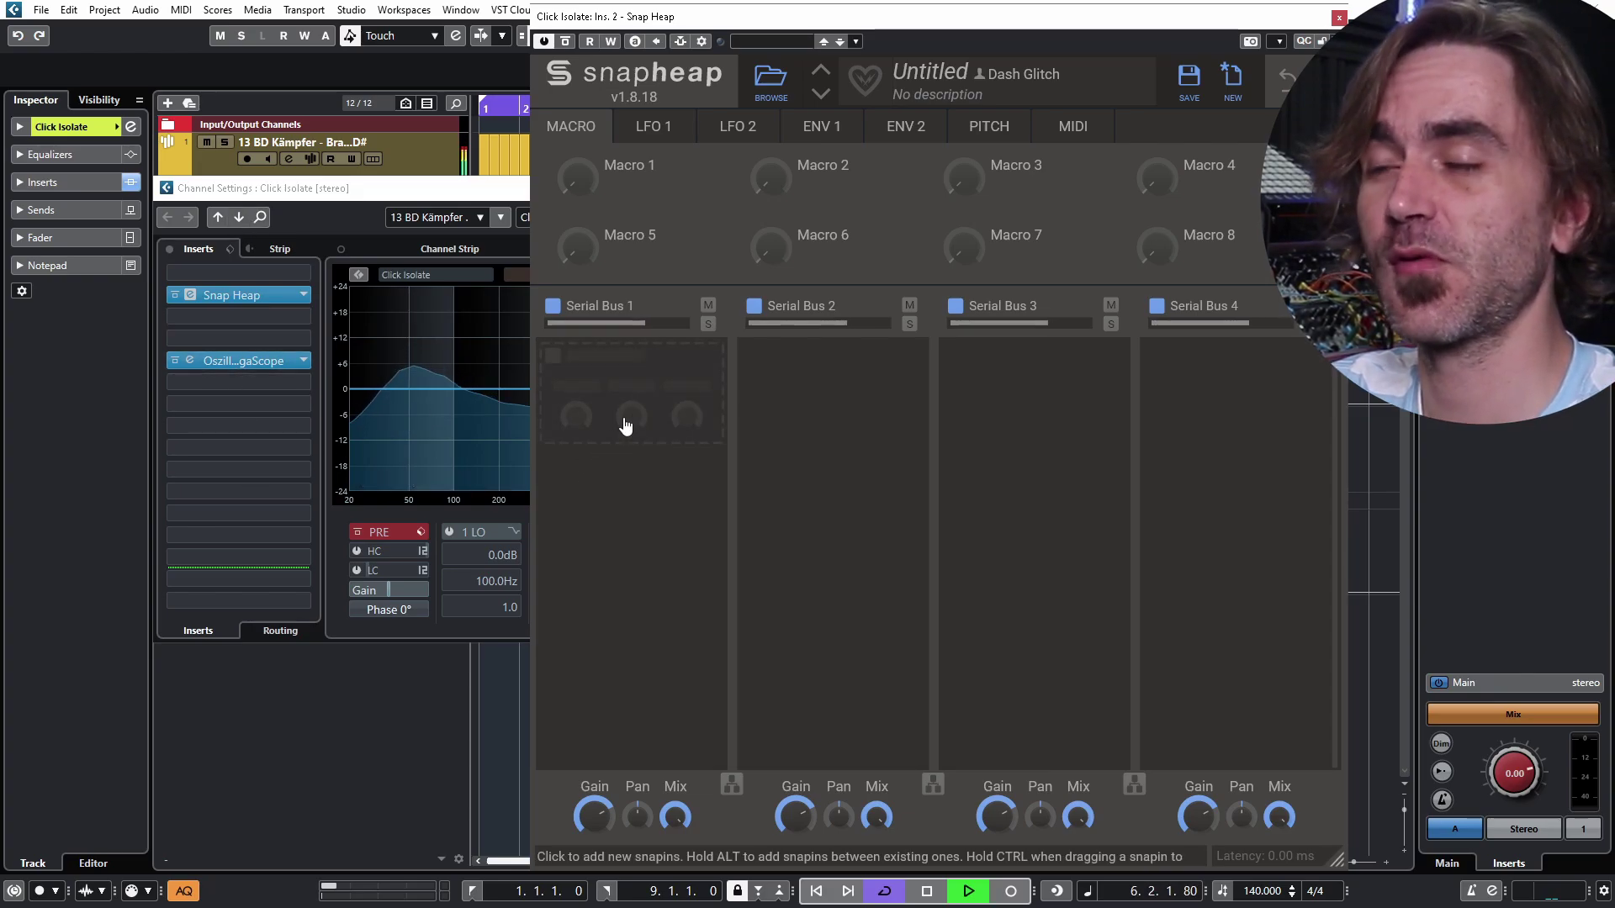
pyautogui.click(596, 380)
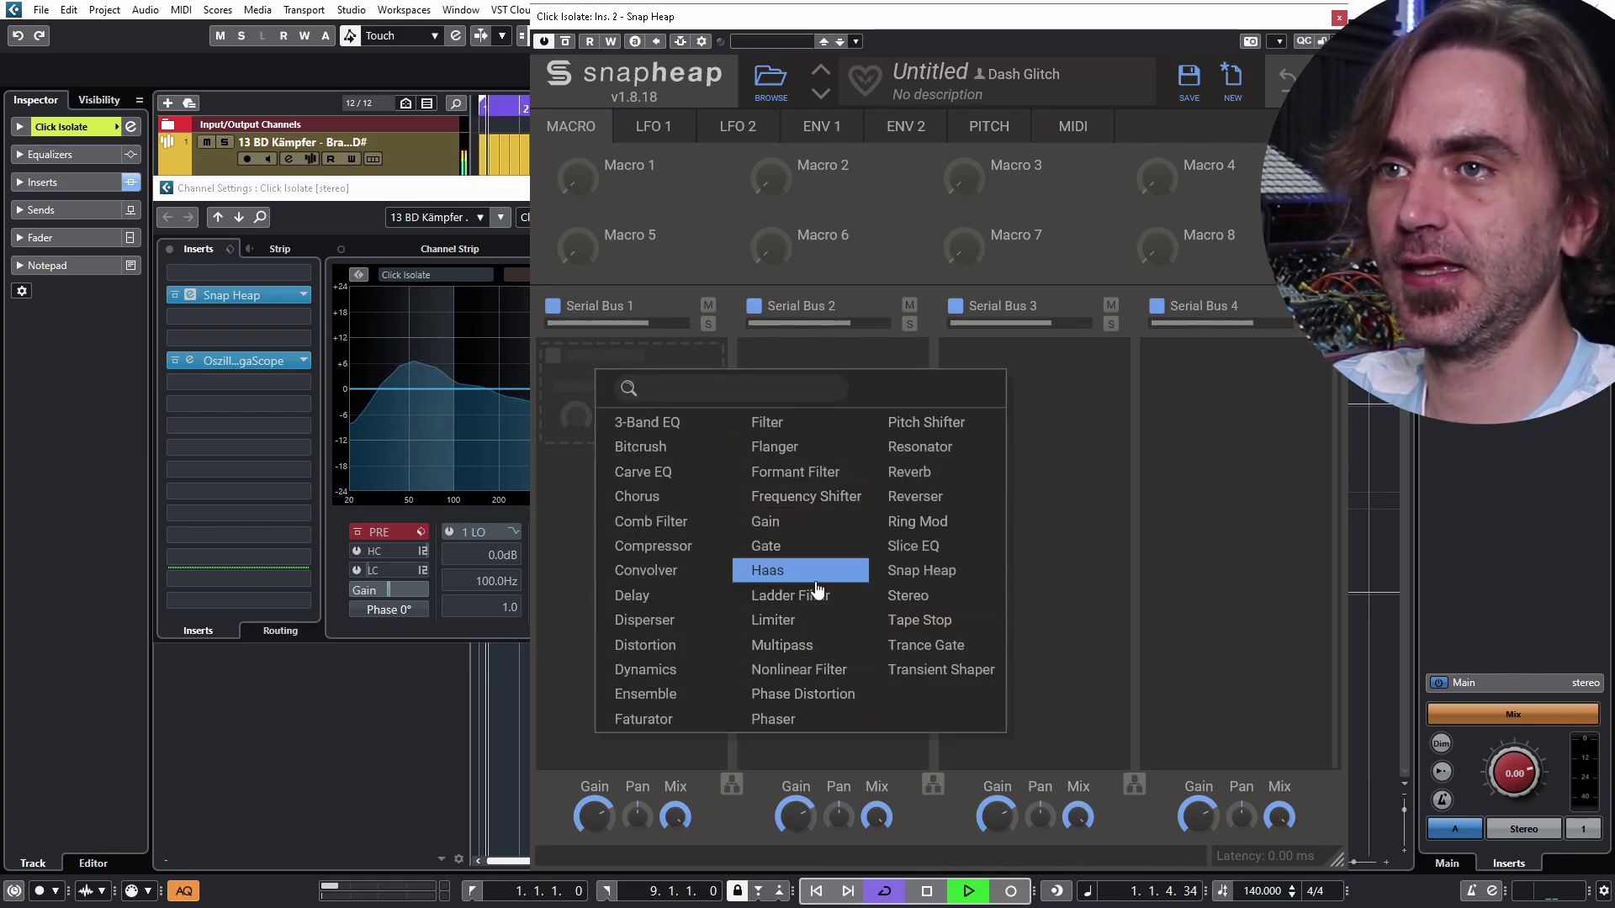
pyautogui.click(928, 669)
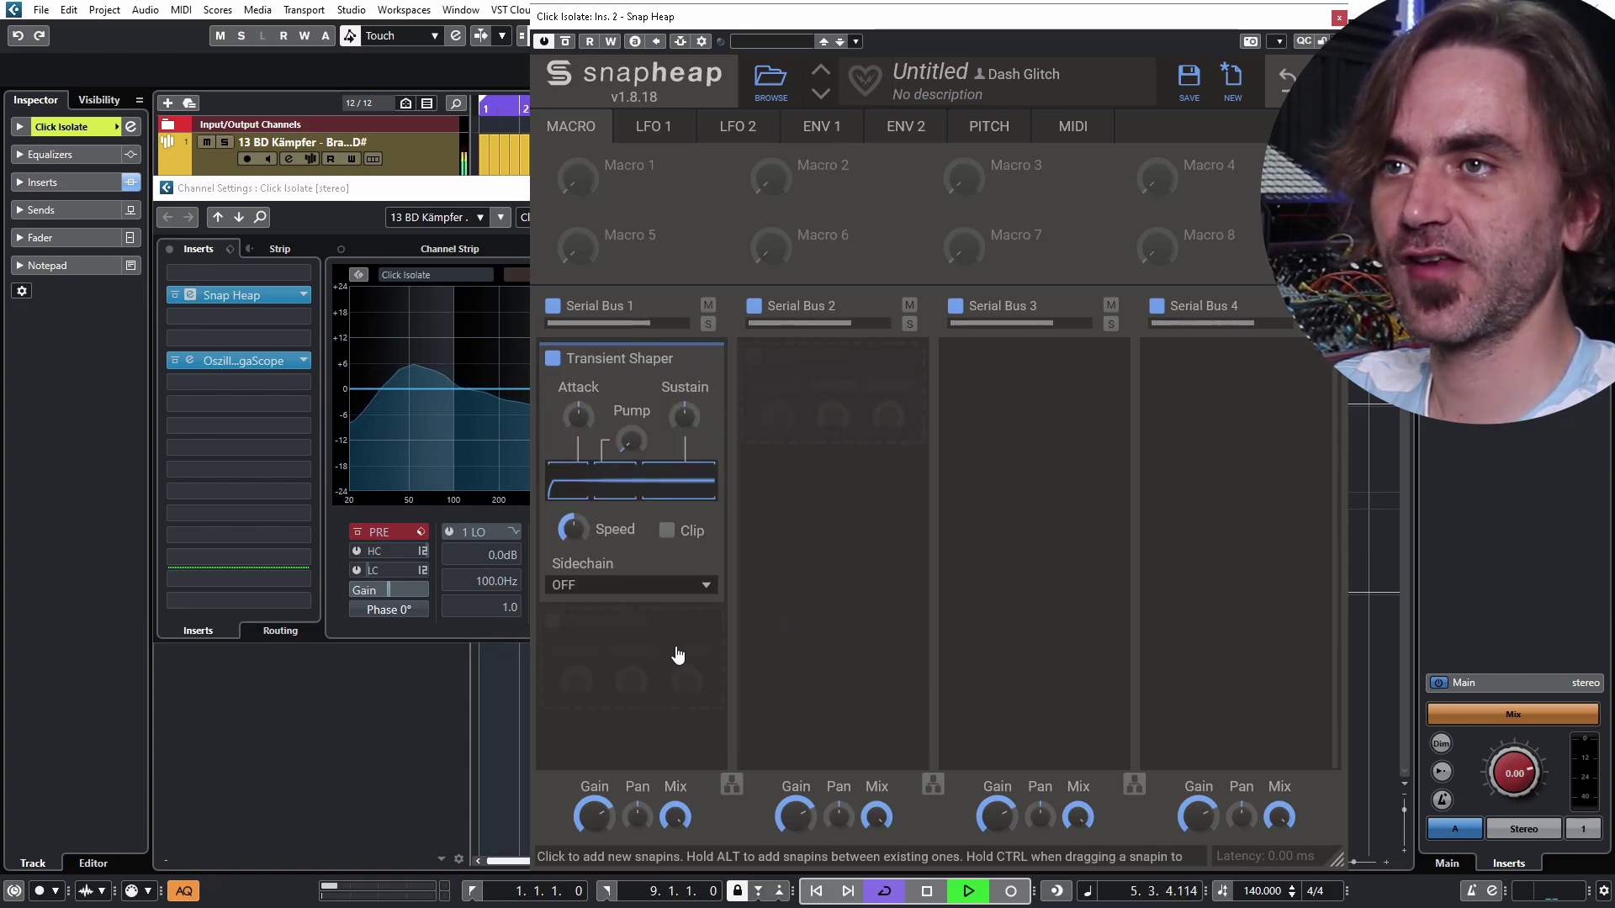
# Add a Gate snapin to Serial Bus 1, place it before the Transient Shaper and collapse both snapins
pyautogui.click(677, 653)
pyautogui.click(608, 663)
pyautogui.moveTo(631, 568); pyautogui.dragTo(646, 357)
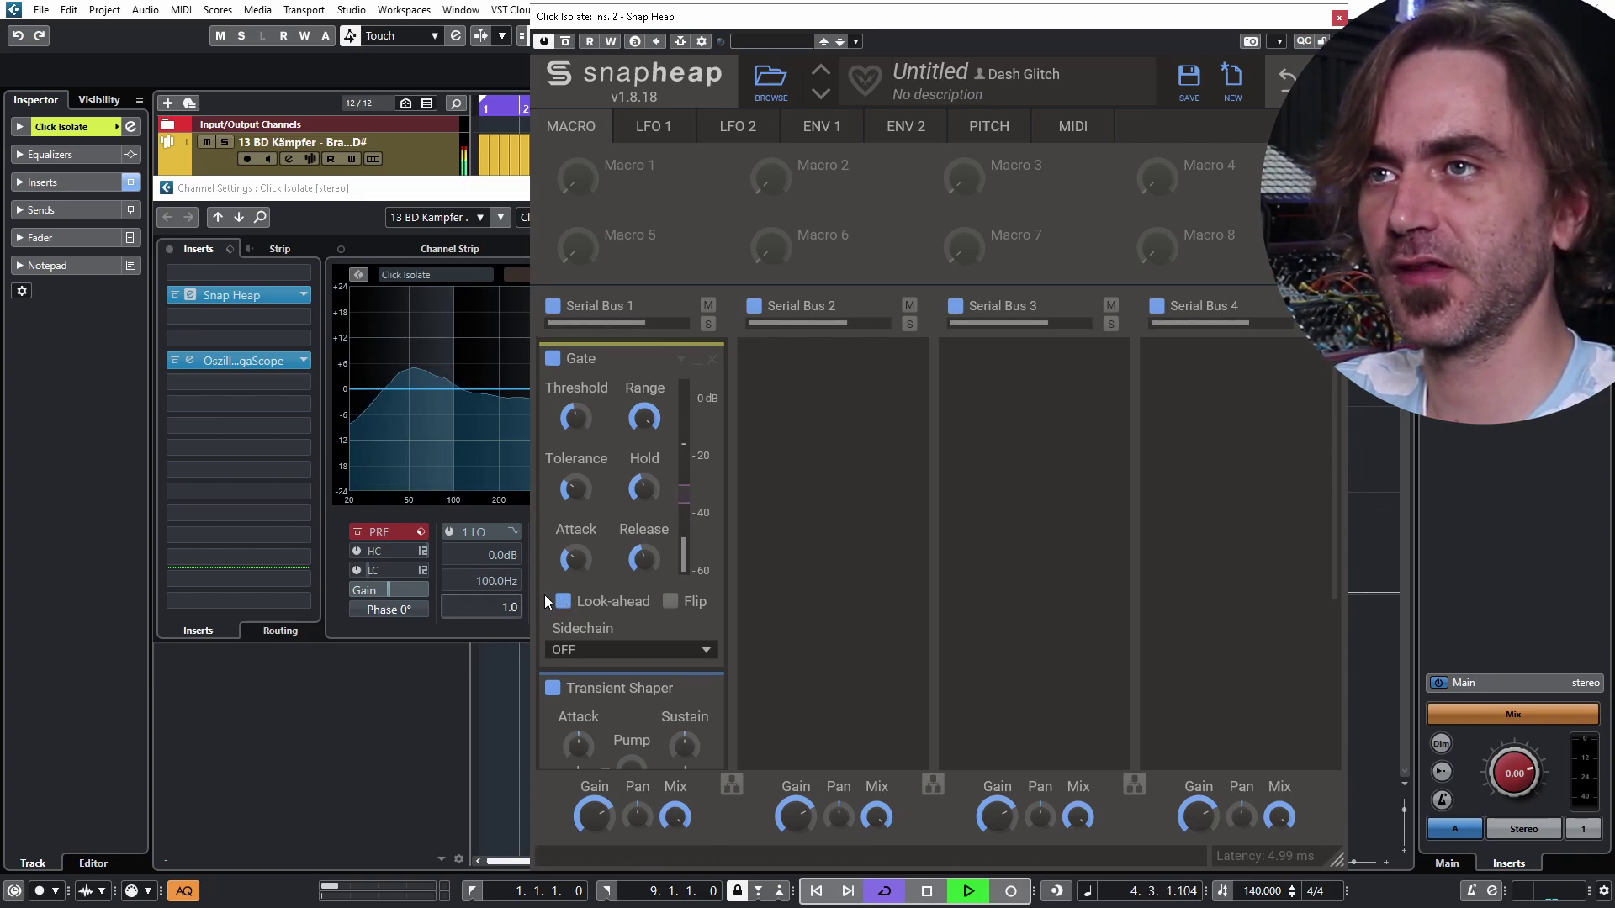
pyautogui.click(698, 365)
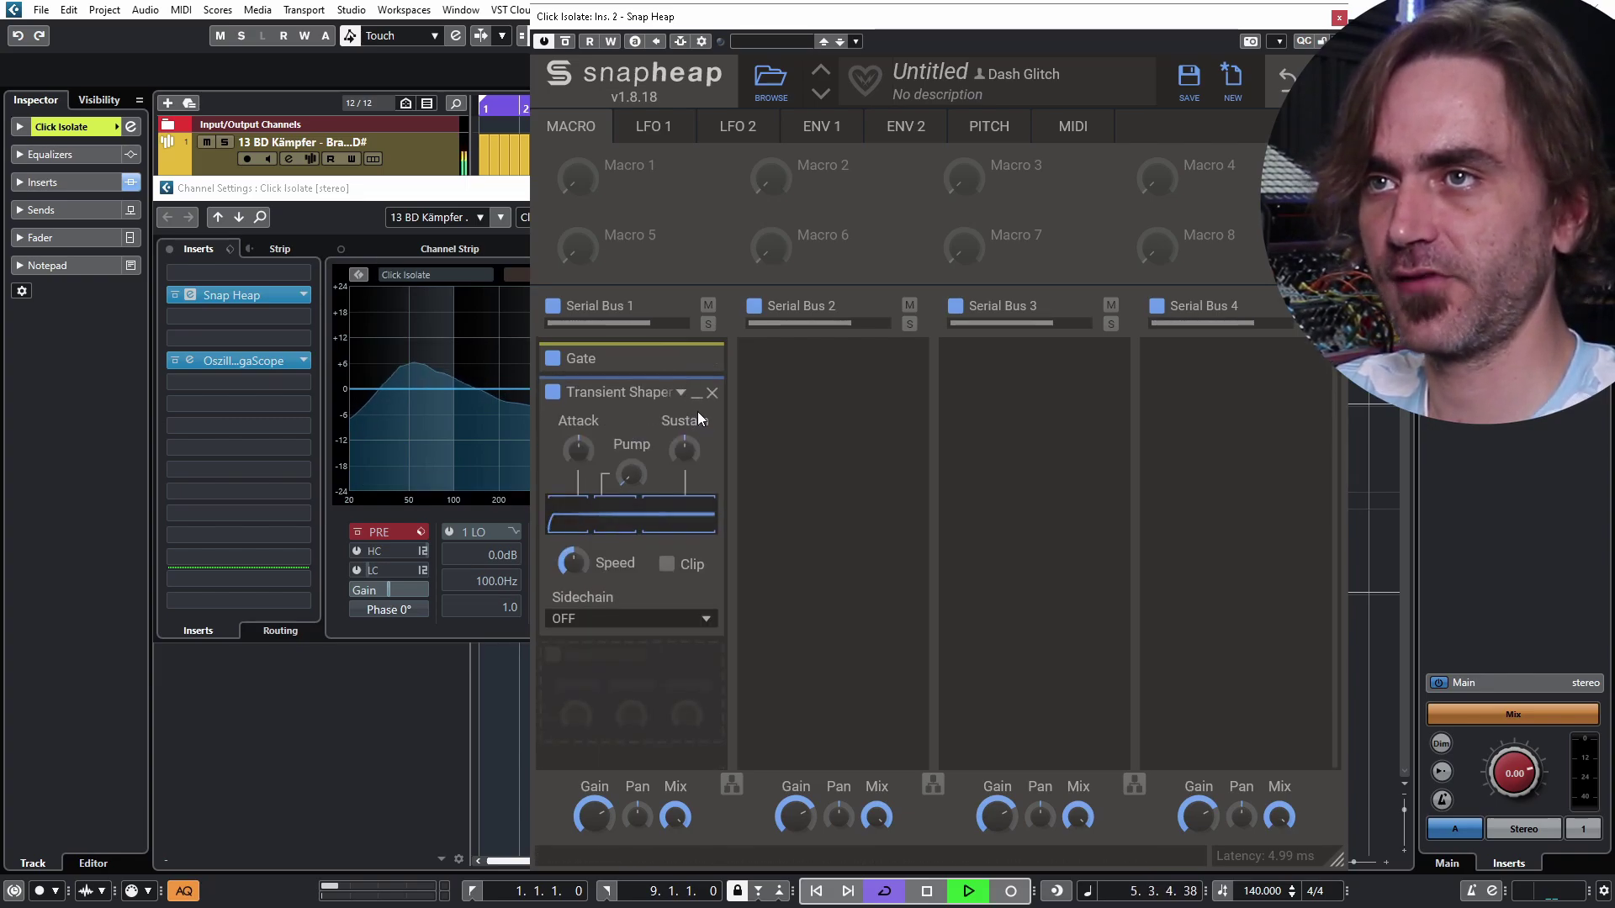
pyautogui.click(697, 396)
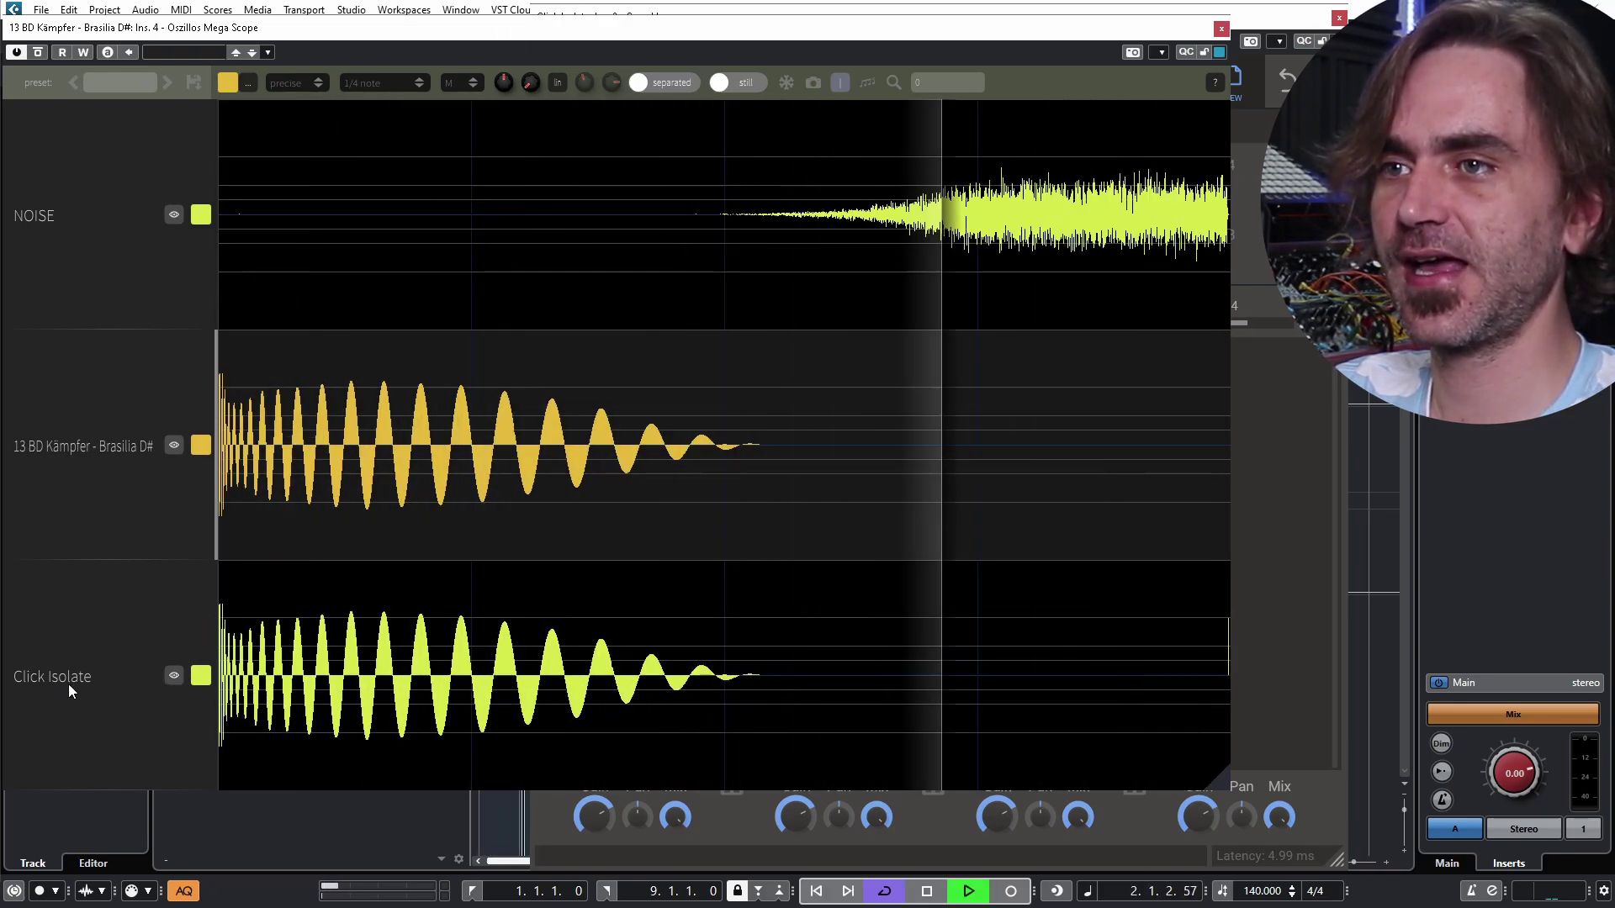
# Expand the Gate, raise its Threshold to about -5 dB and reduce its Tolerance to the minimum
pyautogui.click(760, 836)
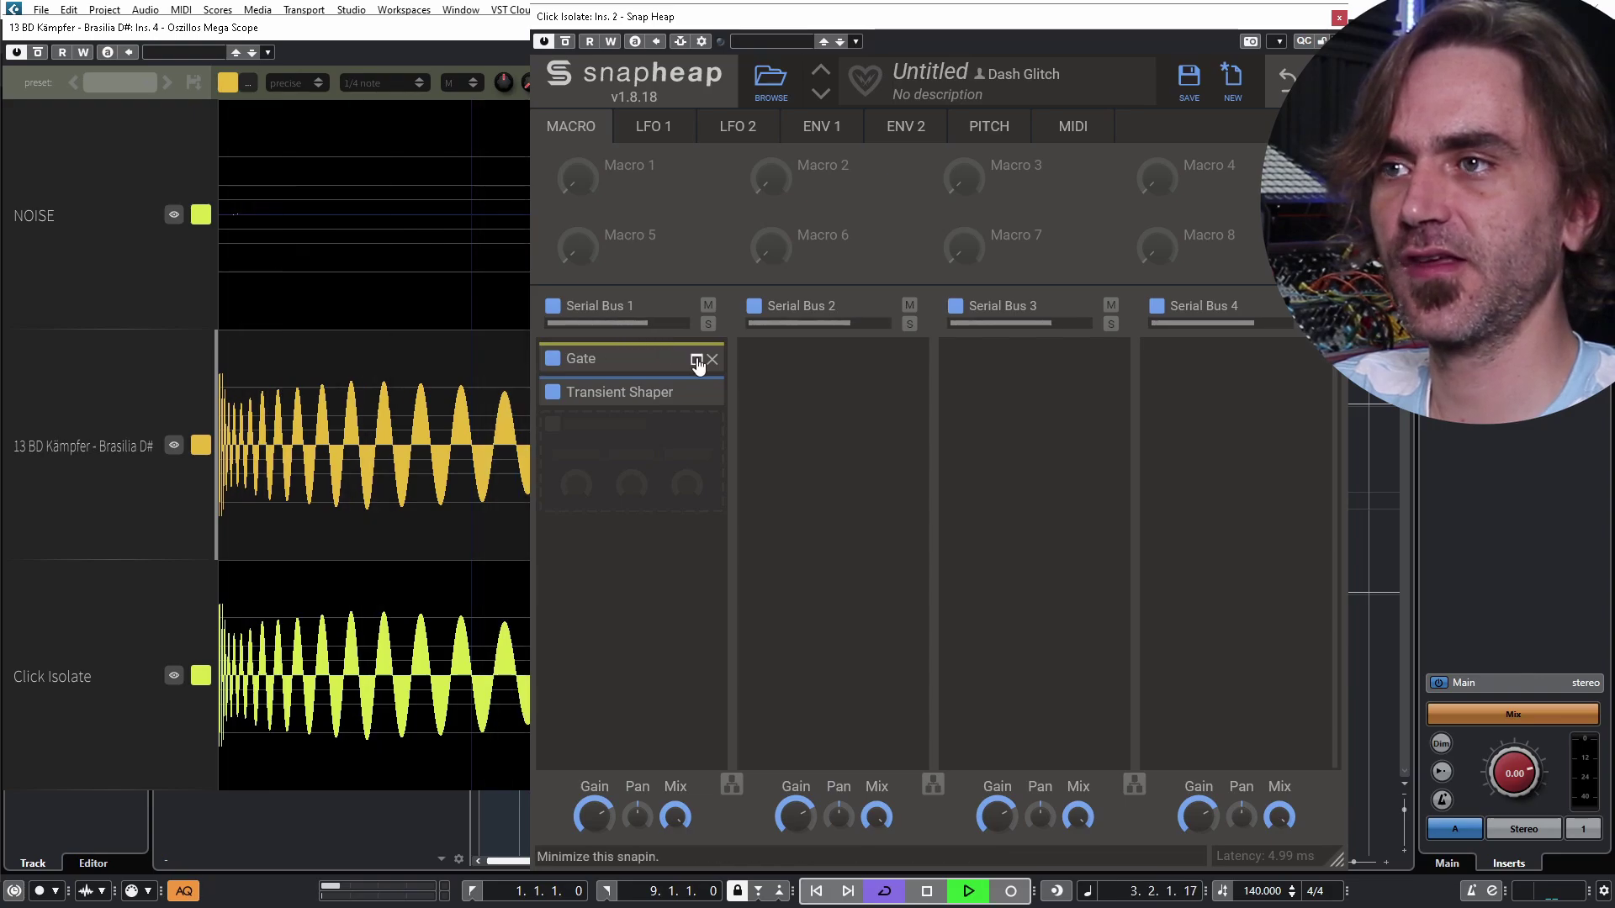
pyautogui.click(696, 361)
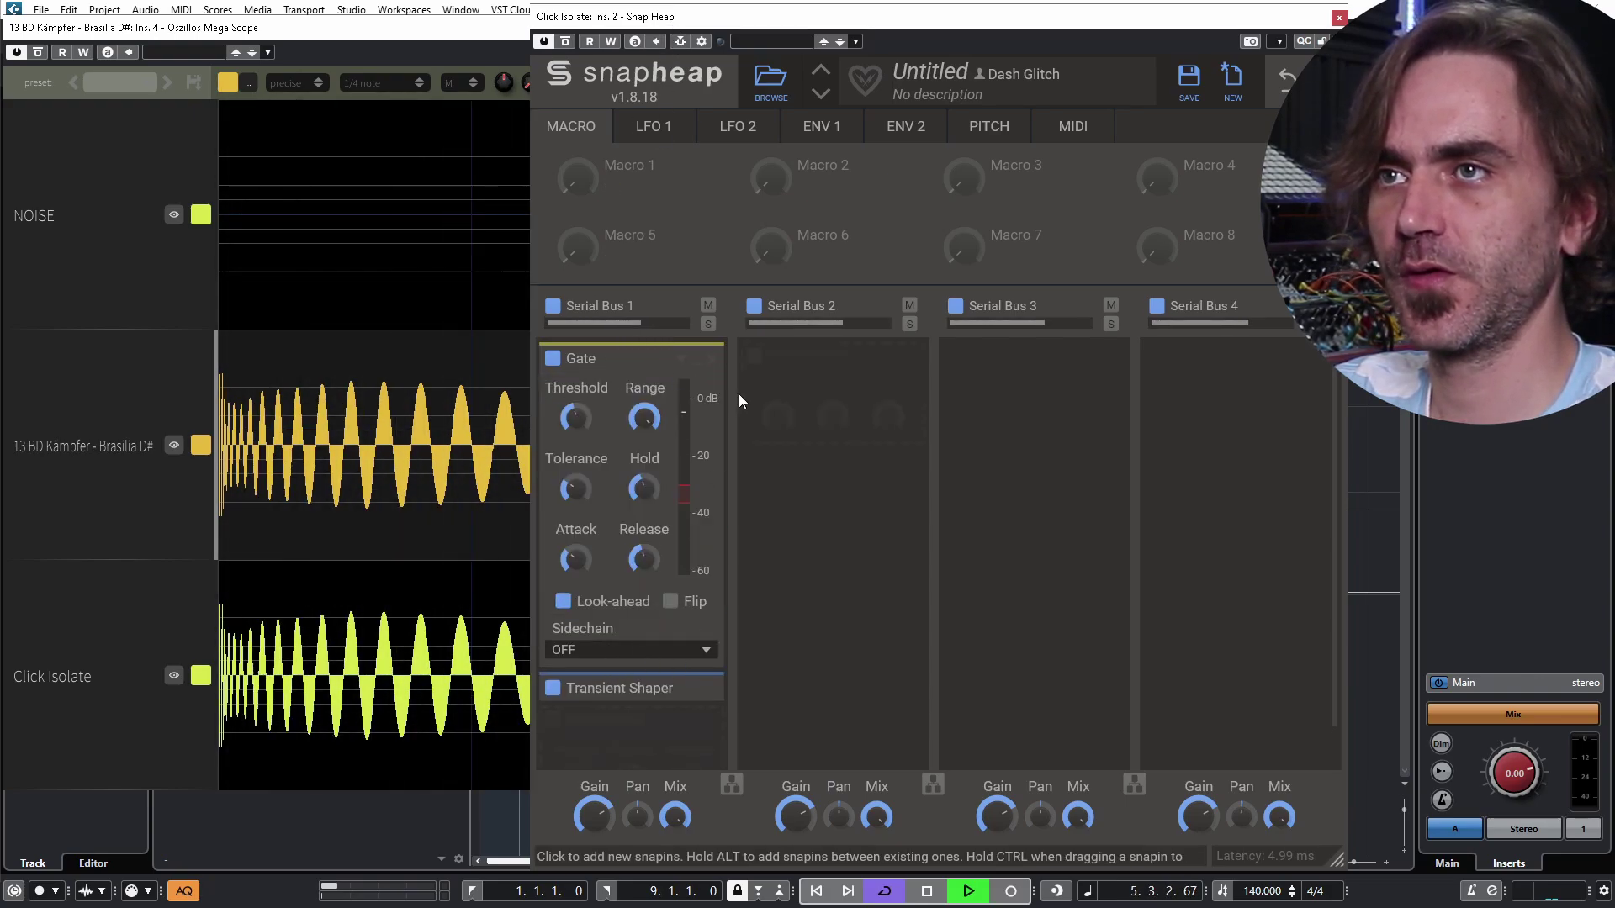
pyautogui.click(698, 362)
pyautogui.click(697, 360)
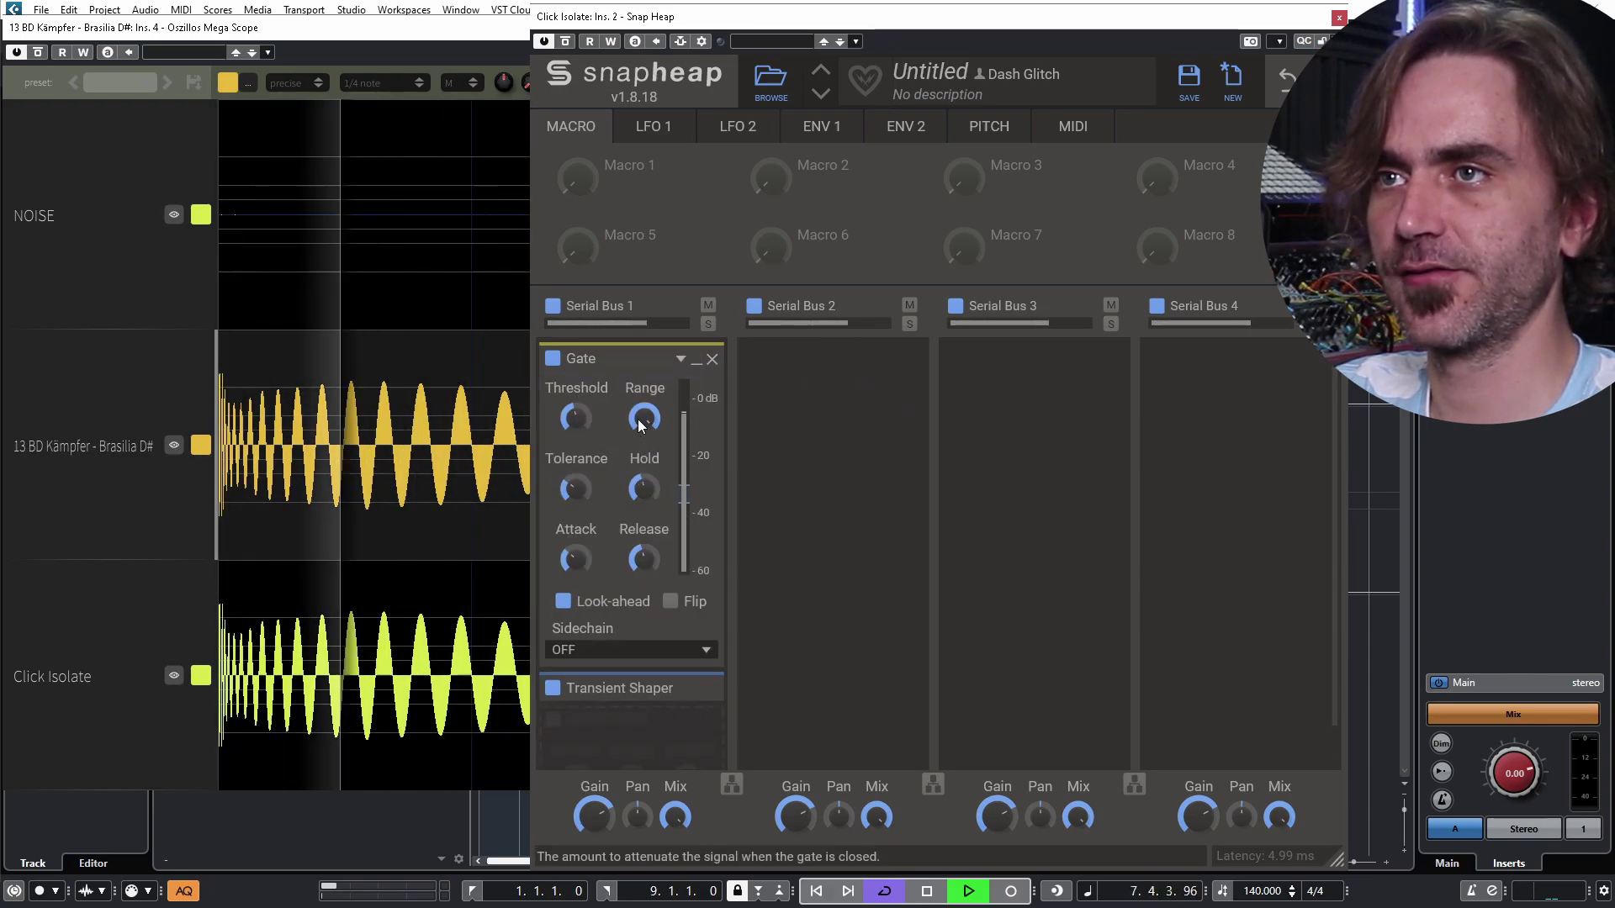
pyautogui.moveTo(572, 410); pyautogui.dragTo(572, 345)
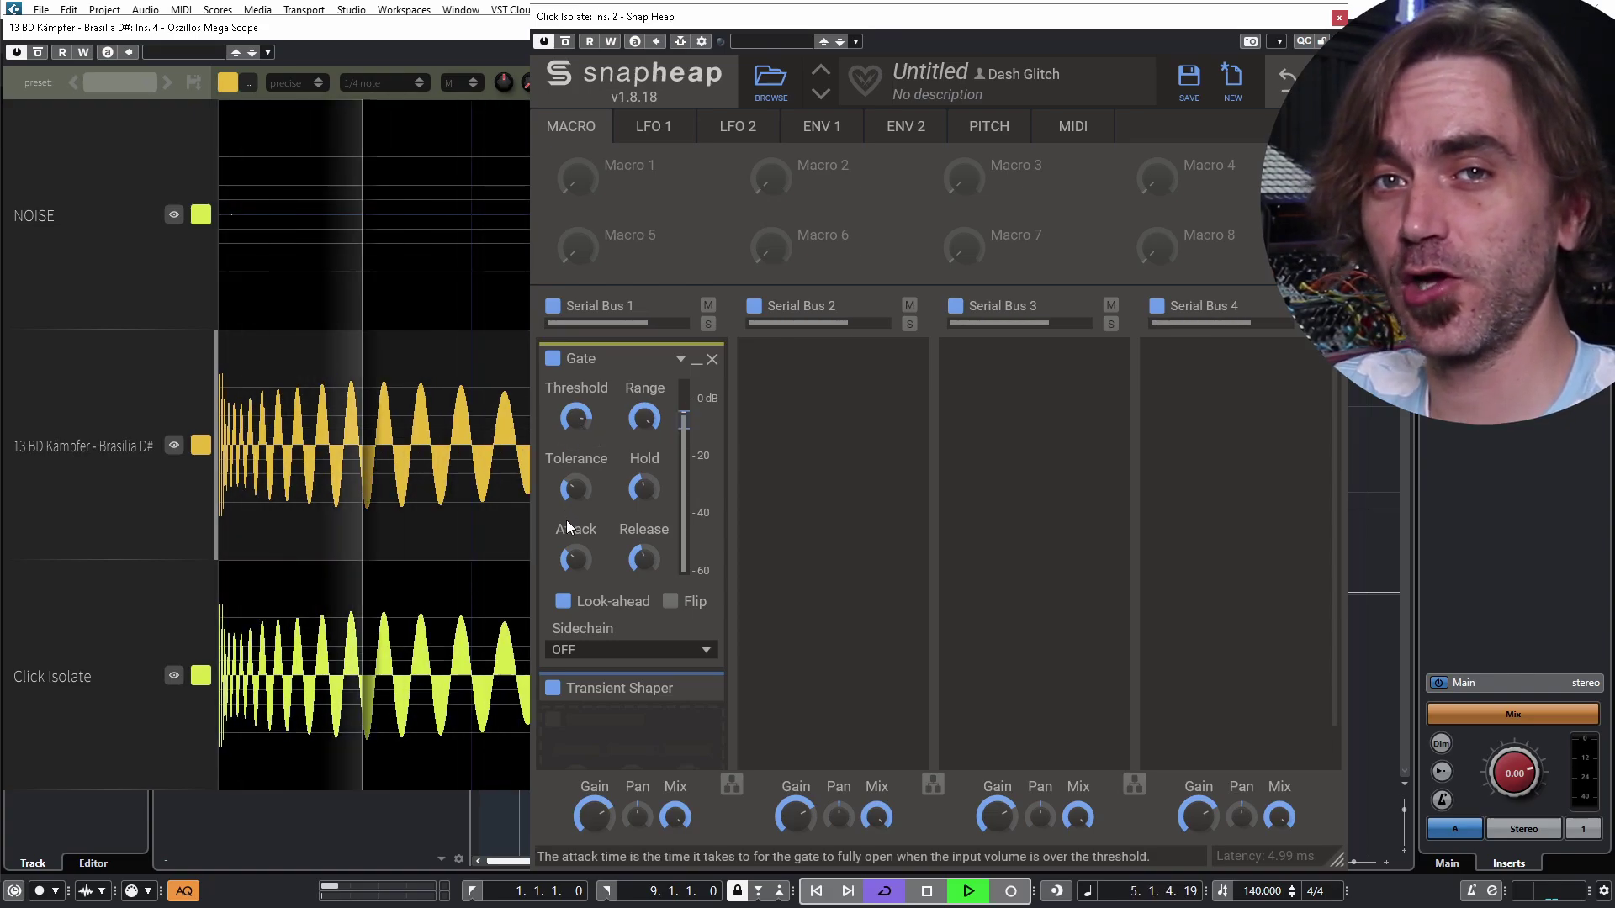
pyautogui.moveTo(576, 418); pyautogui.dragTo(576, 405)
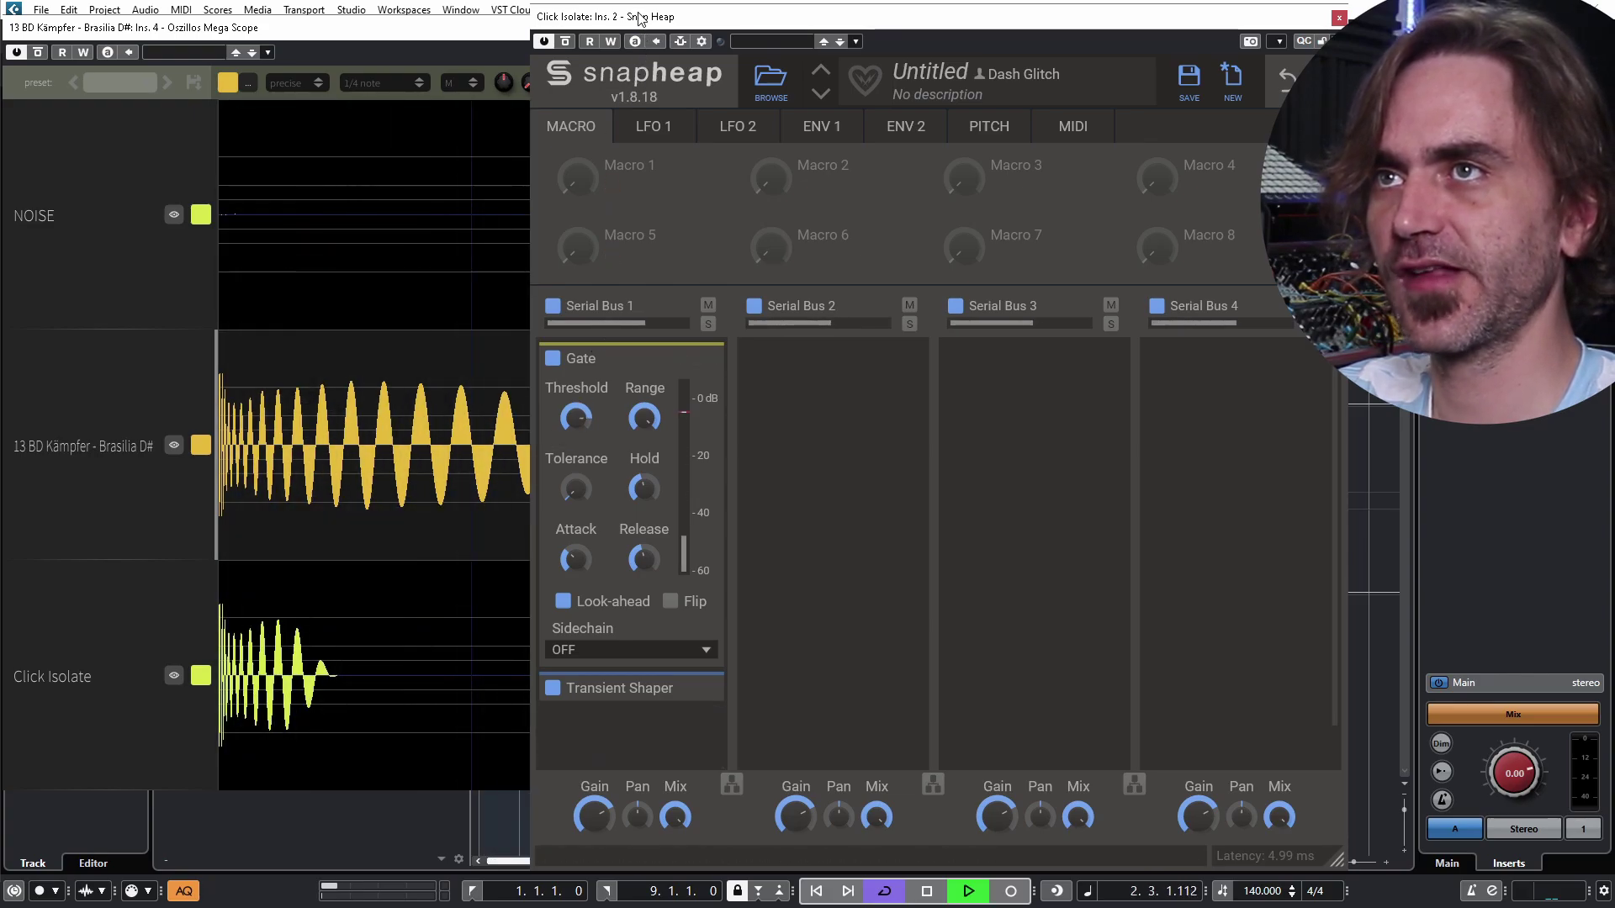
# Move the Snap Heap window clear of the scope, set the Gate's Release to 0.00 ms and shorten its Attack
pyautogui.moveTo(641, 16); pyautogui.dragTo(882, 46)
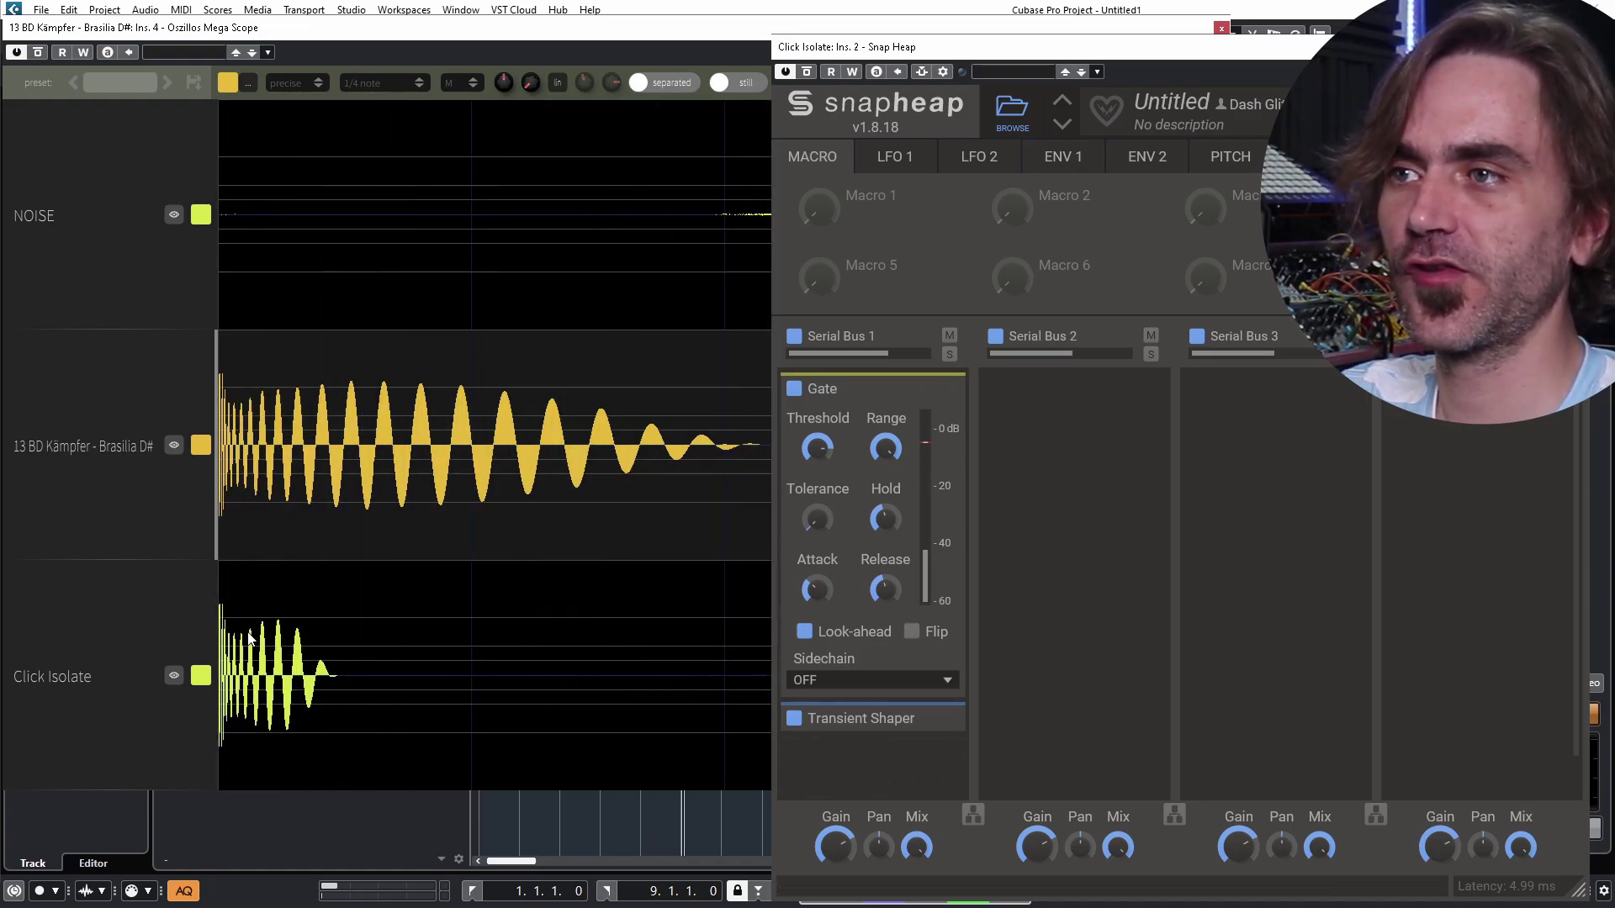
pyautogui.moveTo(886, 592)
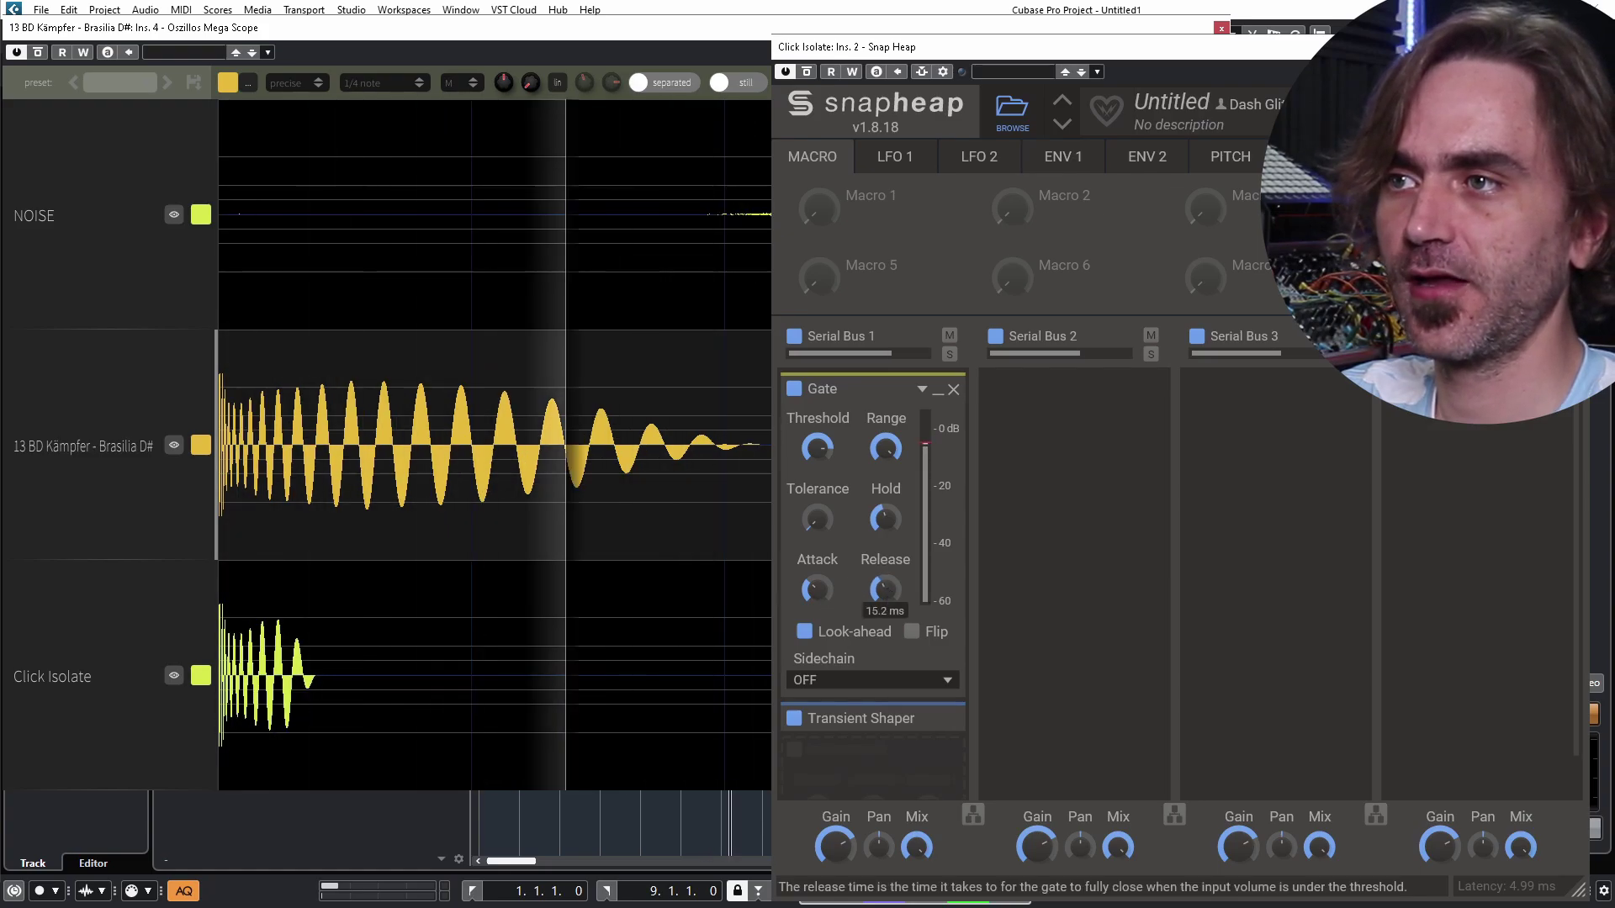
pyautogui.moveTo(886, 592); pyautogui.dragTo(886, 632)
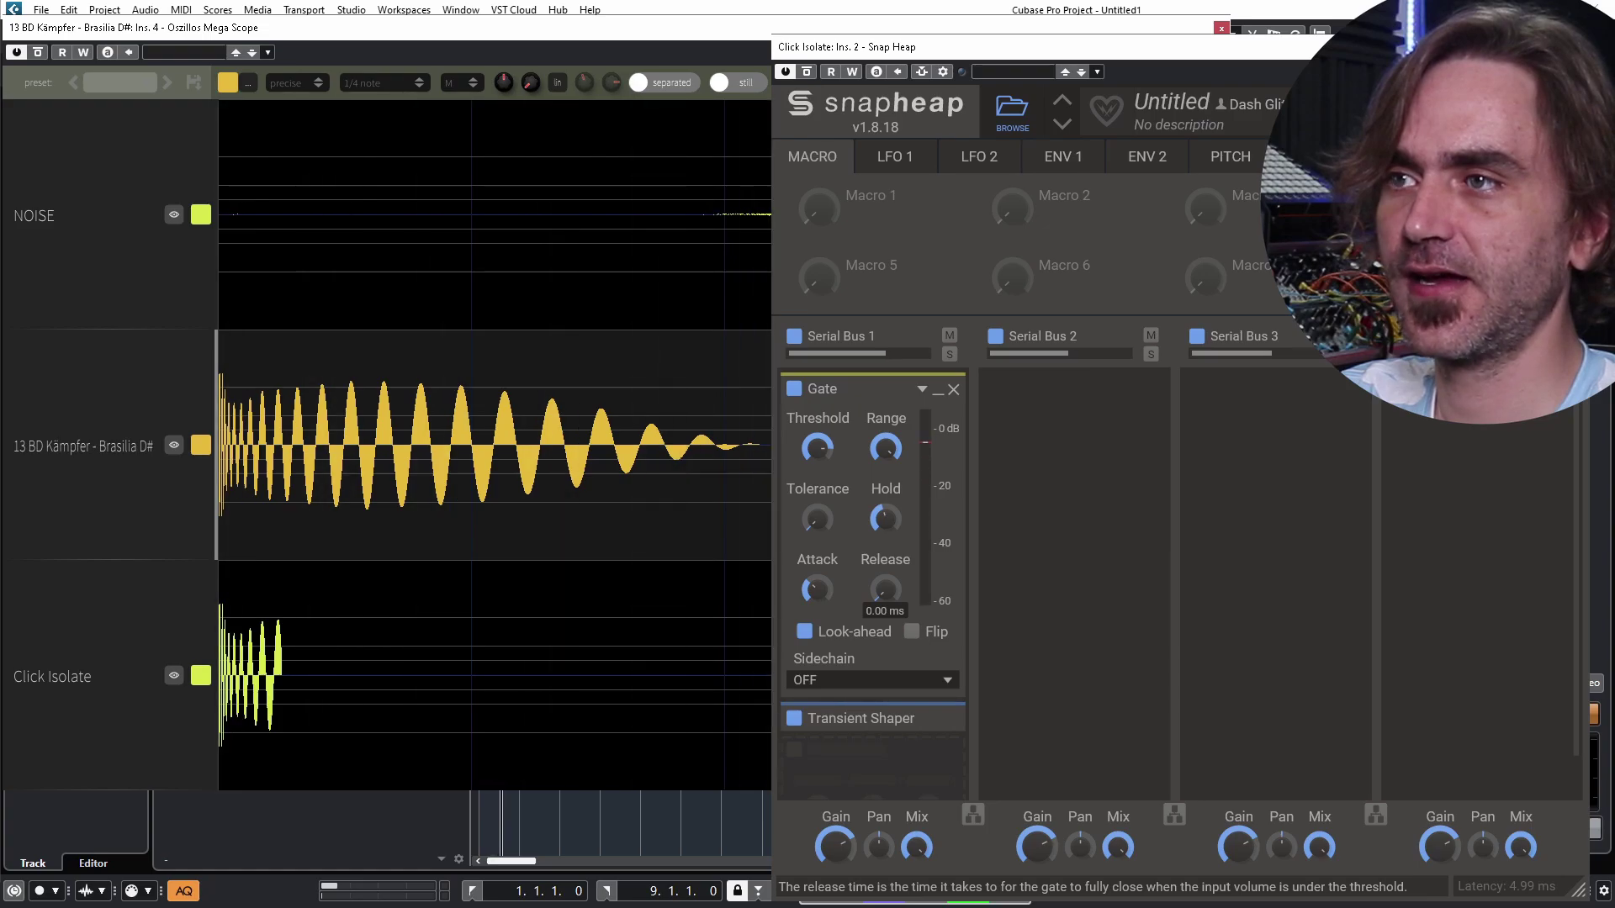
pyautogui.moveTo(816, 591); pyautogui.dragTo(815, 605)
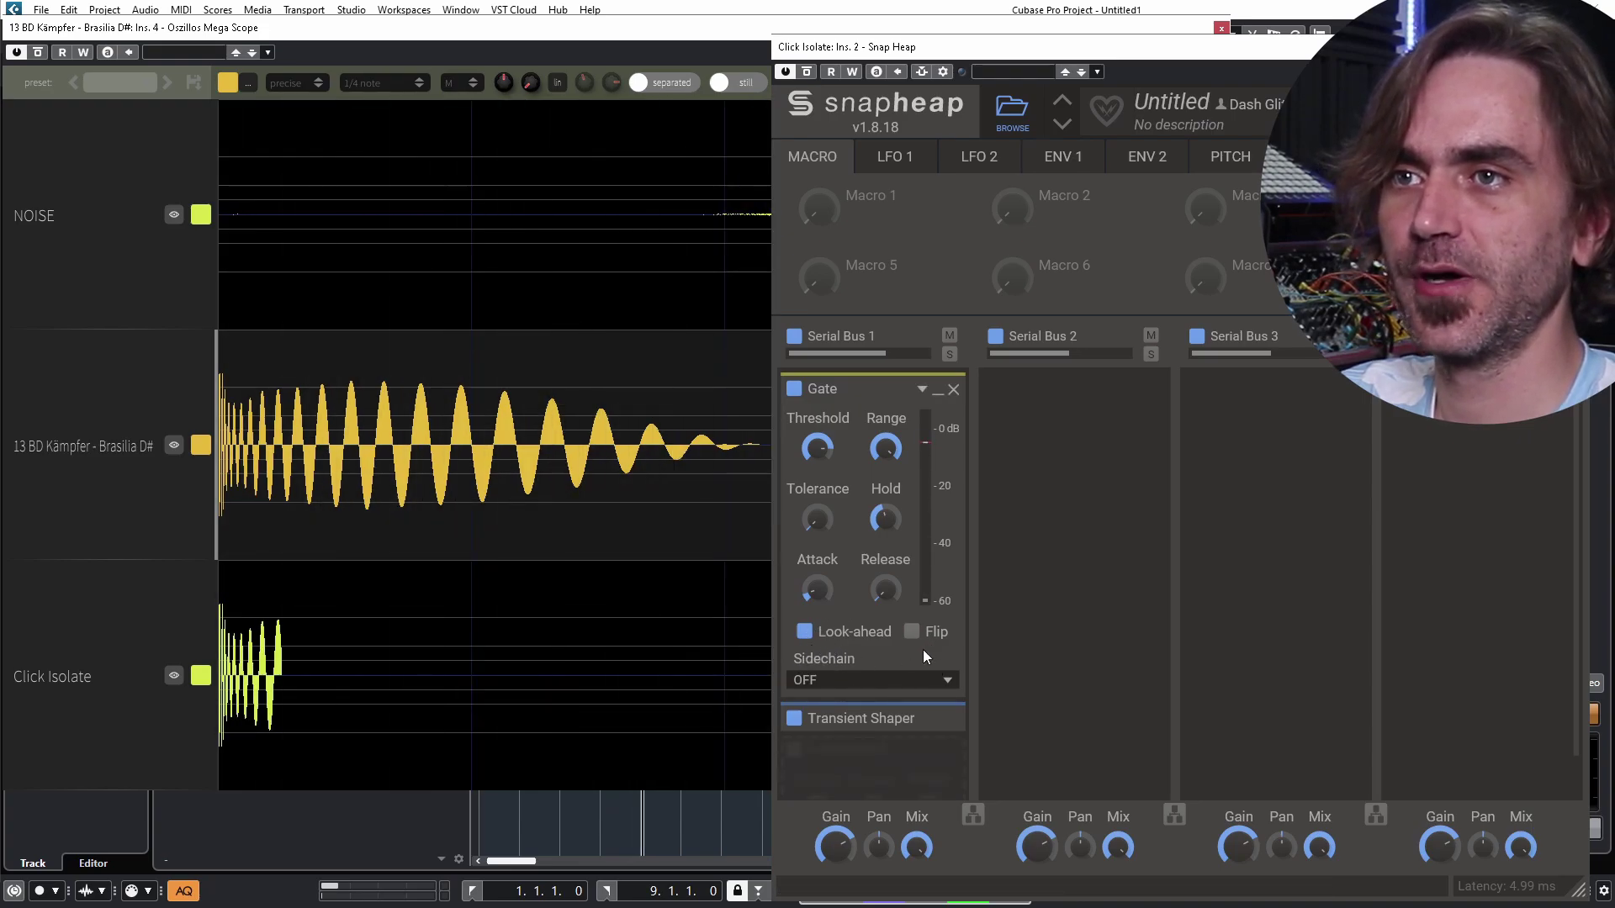
# Move the Transient Shaper before the Gate, expand it, and raise Speed and Pump while lowering Sustain
pyautogui.moveTo(874, 719); pyautogui.dragTo(902, 402)
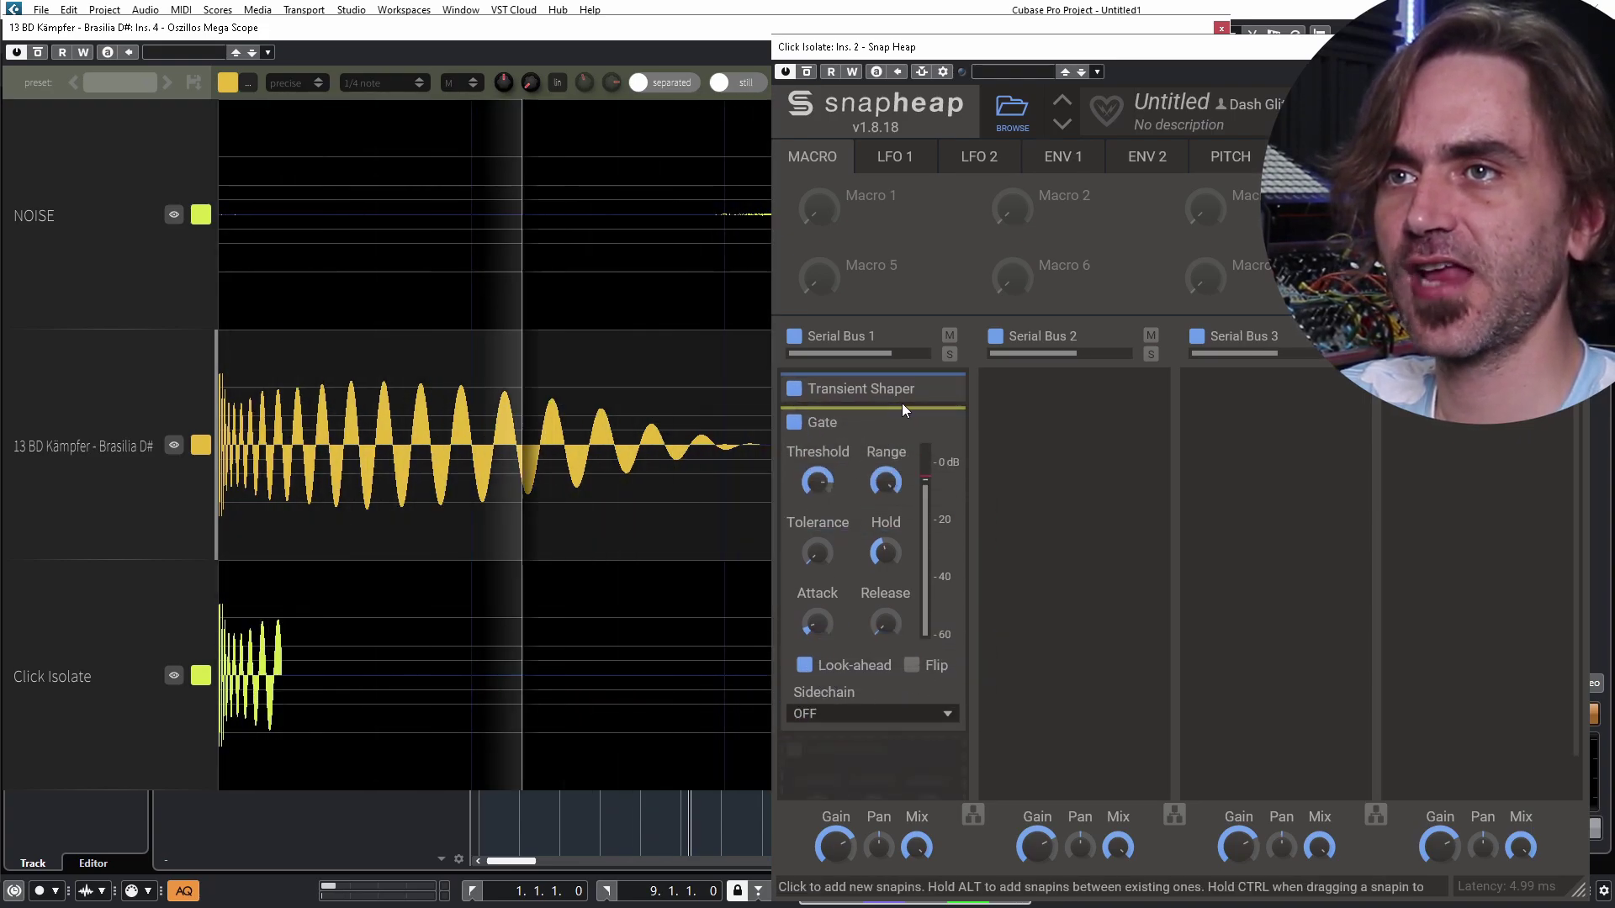
pyautogui.click(937, 391)
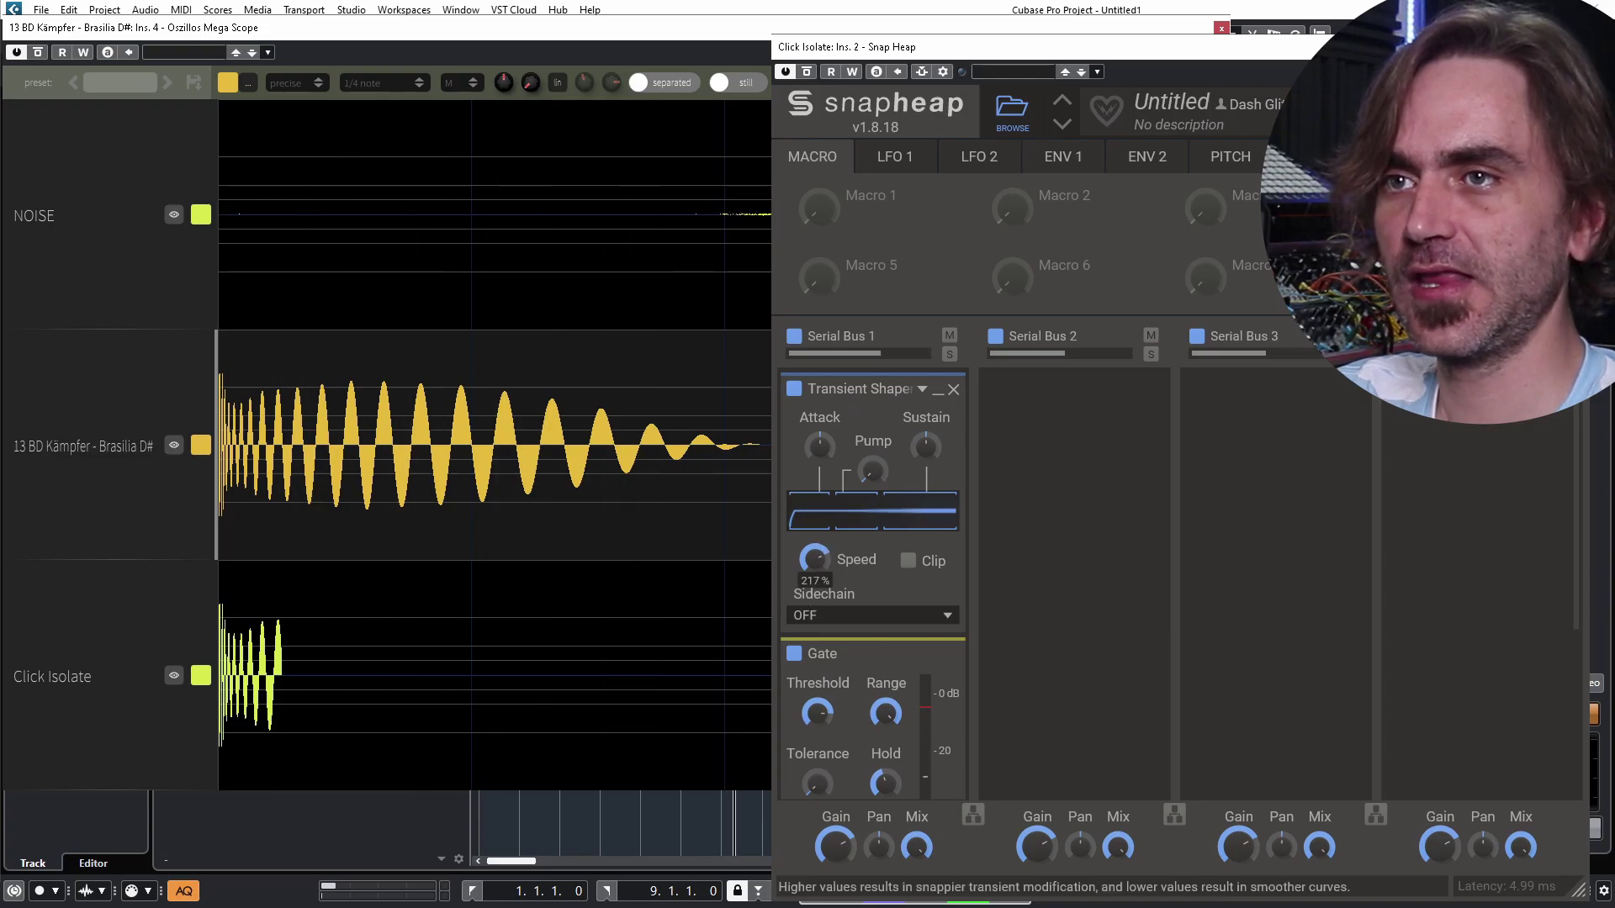
pyautogui.moveTo(873, 472); pyautogui.dragTo(926, 521)
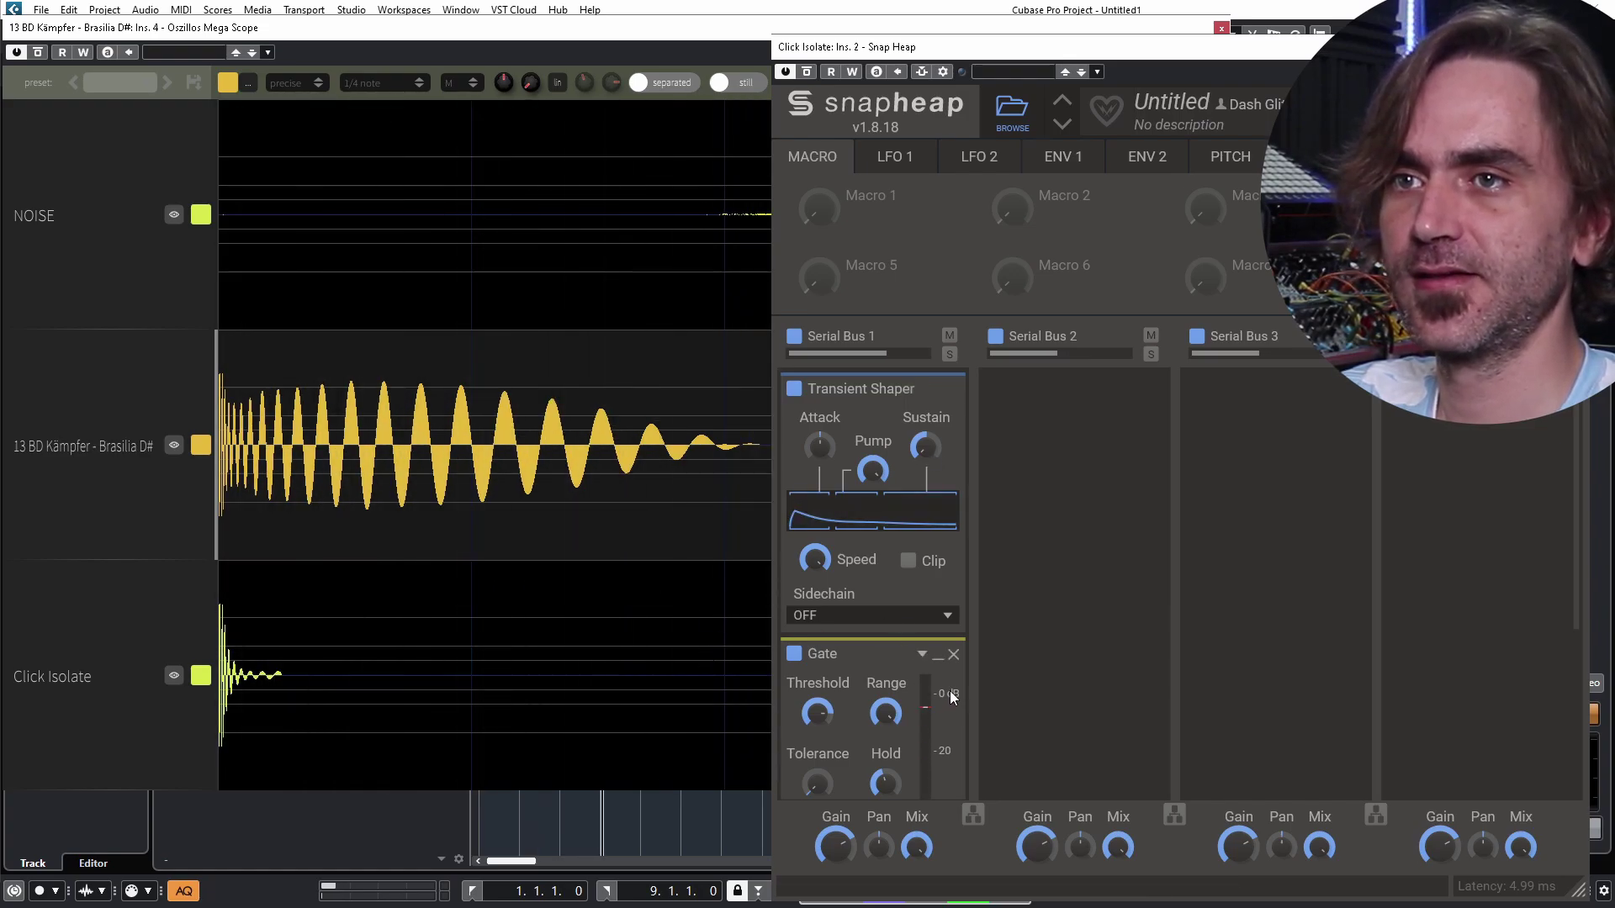
# Collapse the Transient Shaper, reduce the Gate's Hold to the minimum, and collapse the Gate
pyautogui.click(938, 391)
pyautogui.click(938, 390)
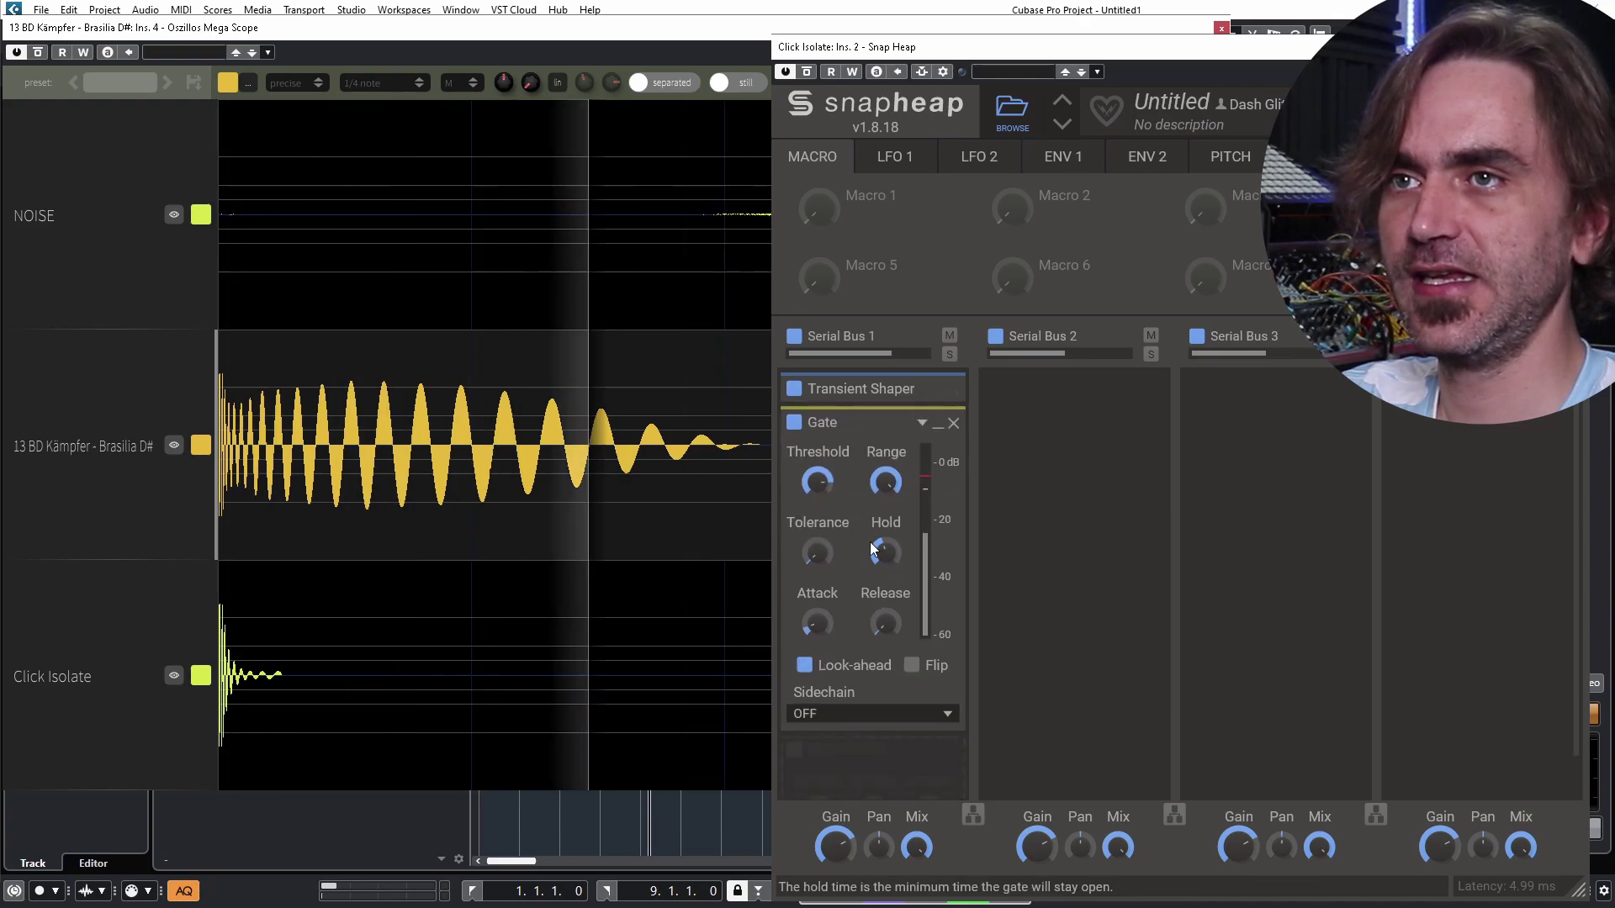
pyautogui.moveTo(885, 552)
pyautogui.moveTo(885, 553); pyautogui.dragTo(885, 631)
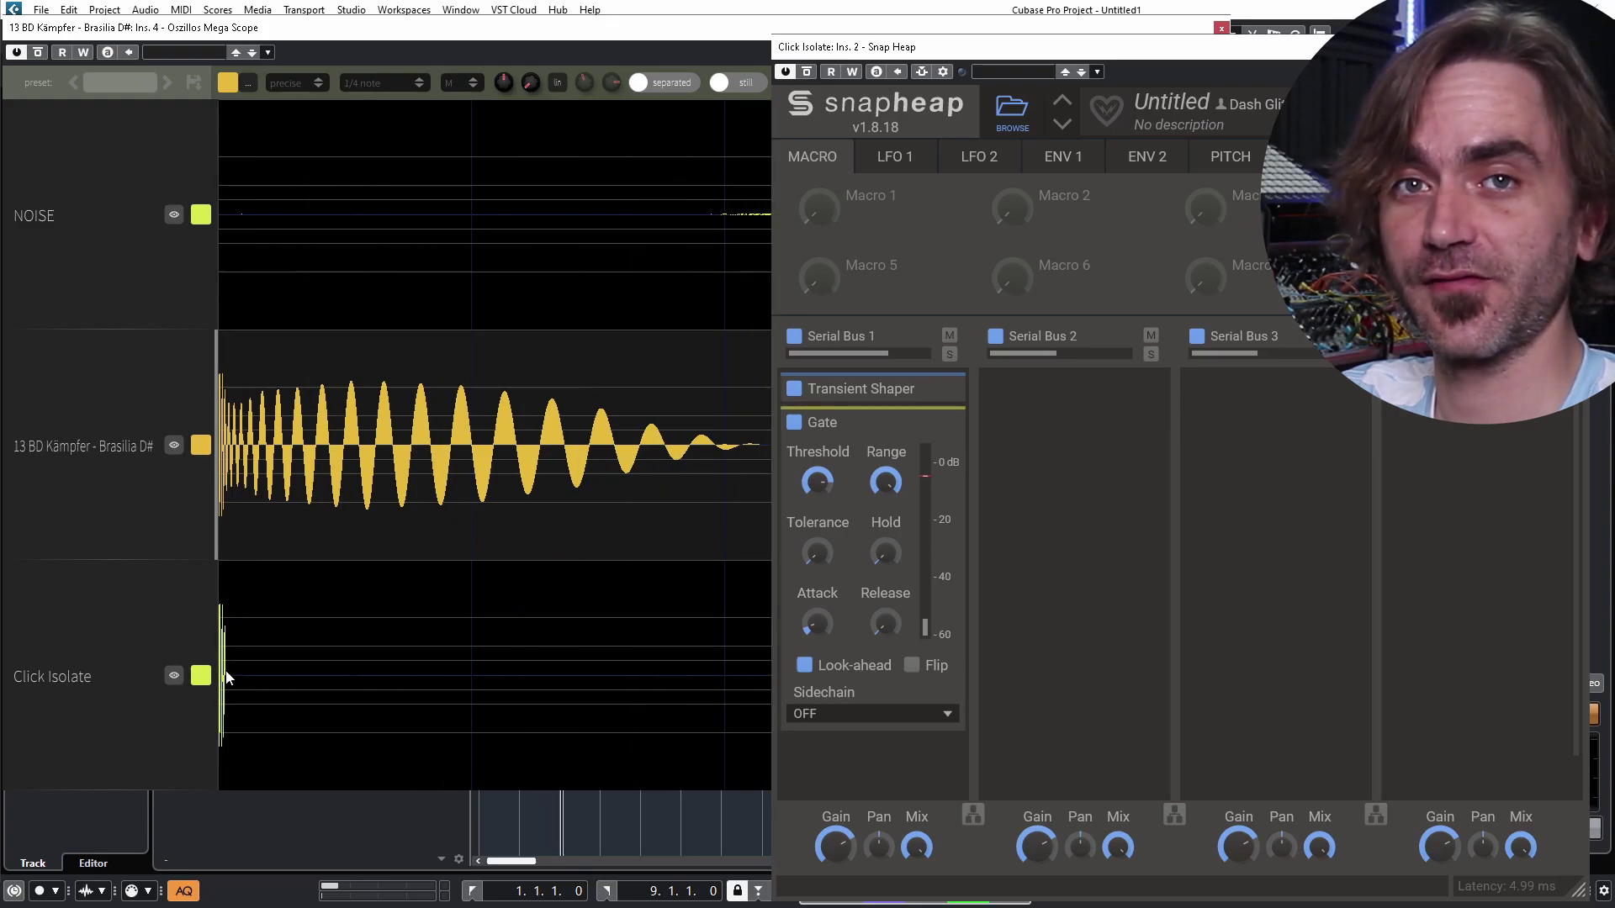
pyautogui.click(938, 423)
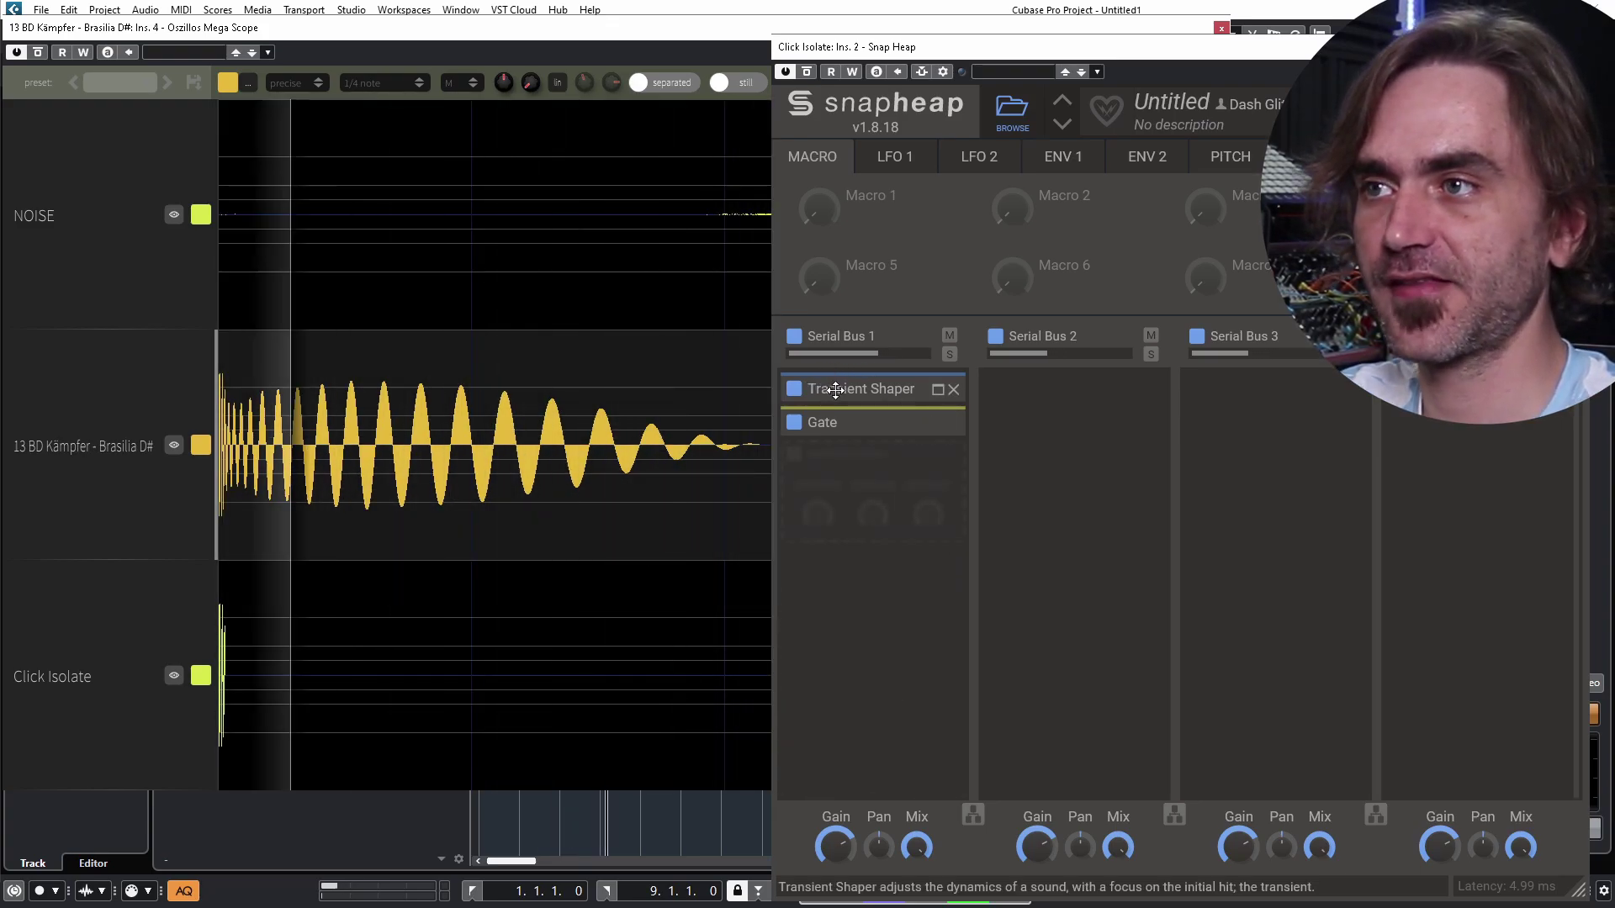
# Duplicate the Transient Shaper and Gate after the originals in Serial Bus 1 and raise the bus's Gain slightly
pyautogui.moveTo(836, 389); pyautogui.dragTo(841, 487)
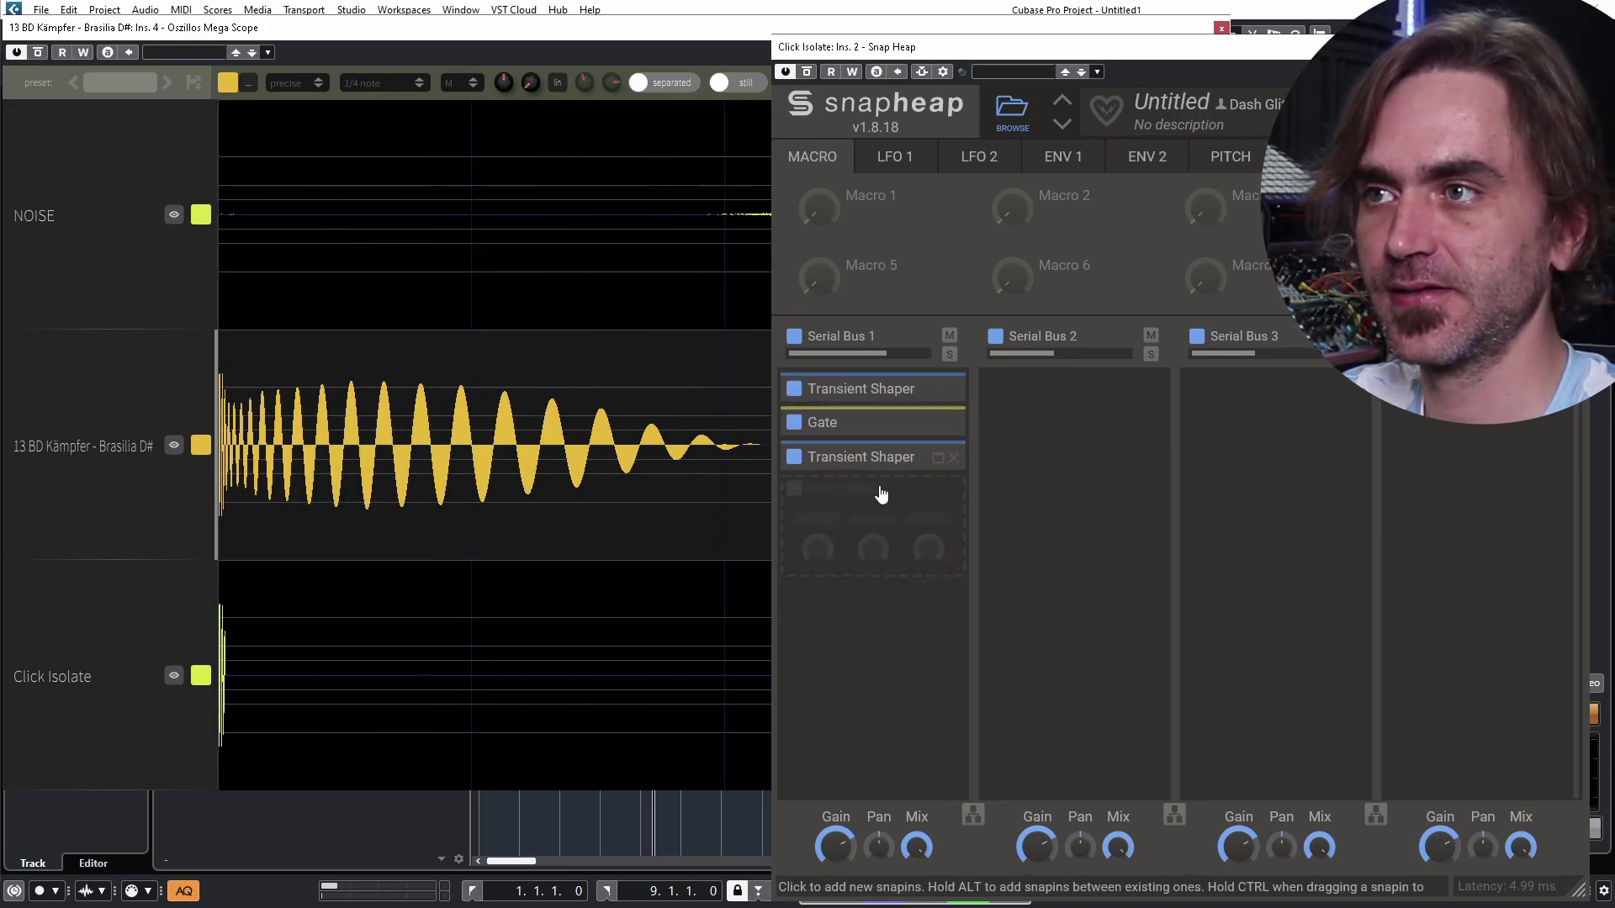
pyautogui.click(938, 458)
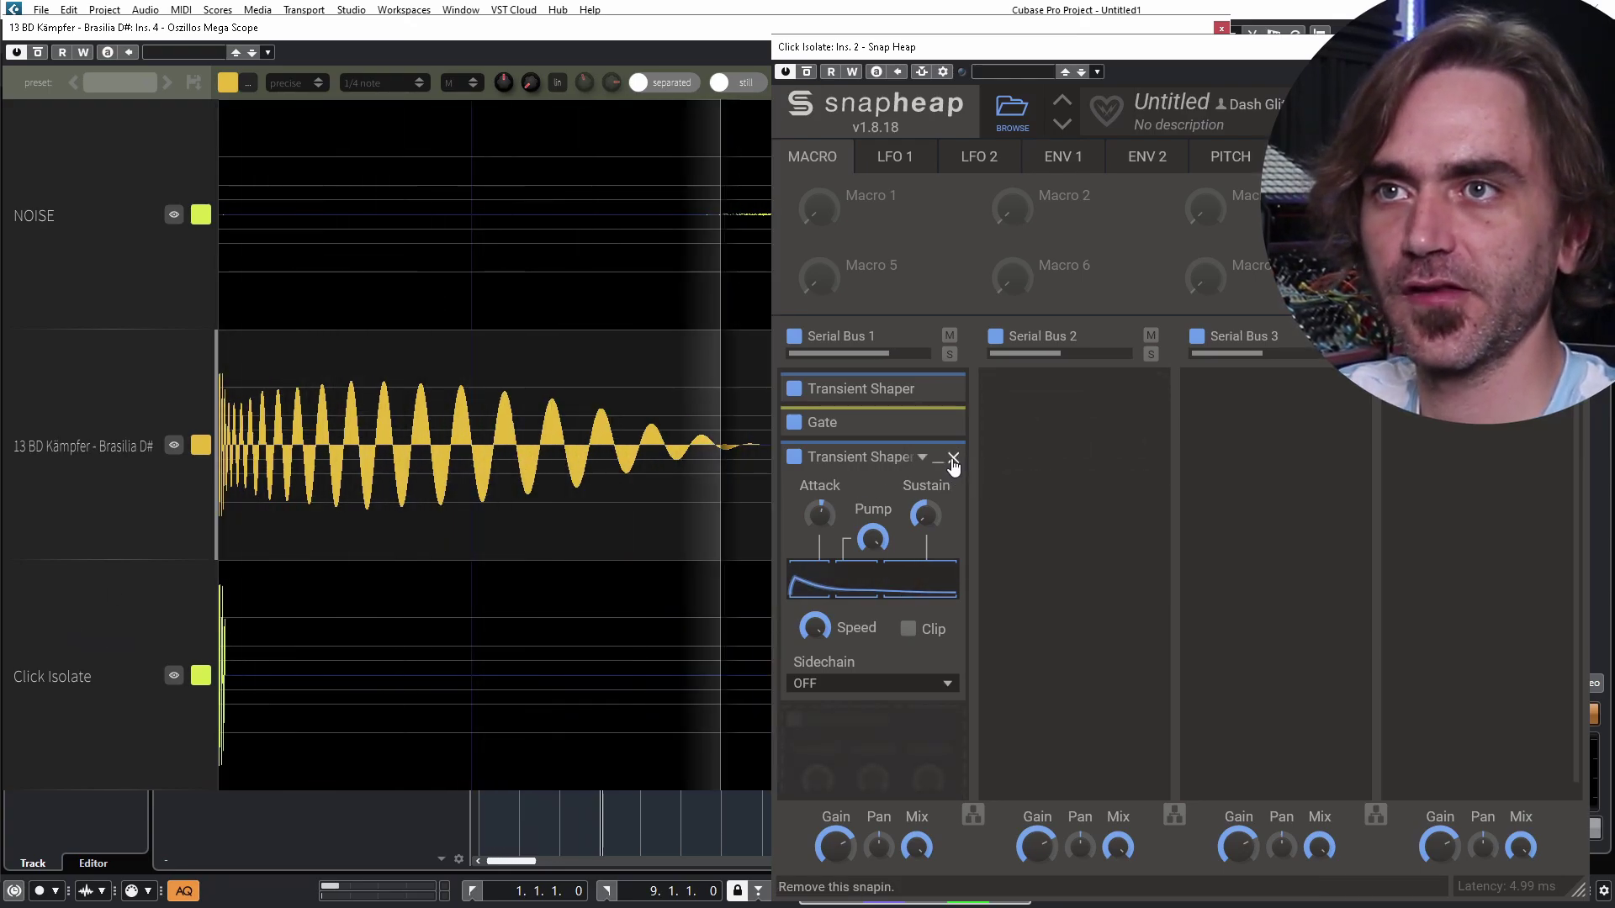
pyautogui.moveTo(832, 425); pyautogui.dragTo(1035, 423)
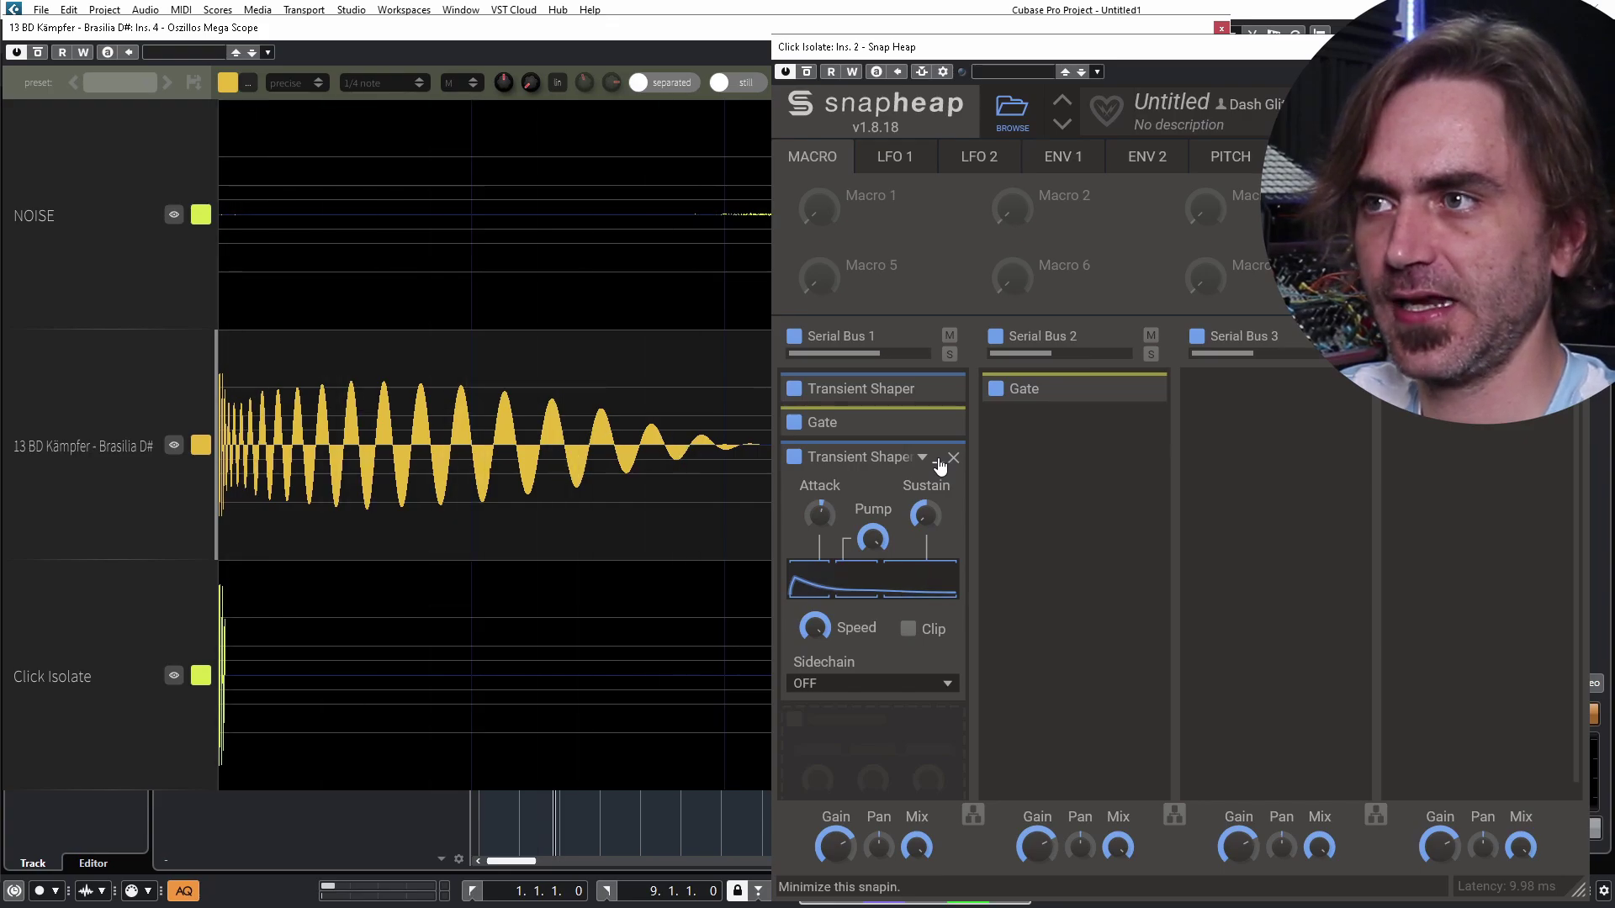
pyautogui.click(939, 463)
pyautogui.hotkey('ctrl', 'z')
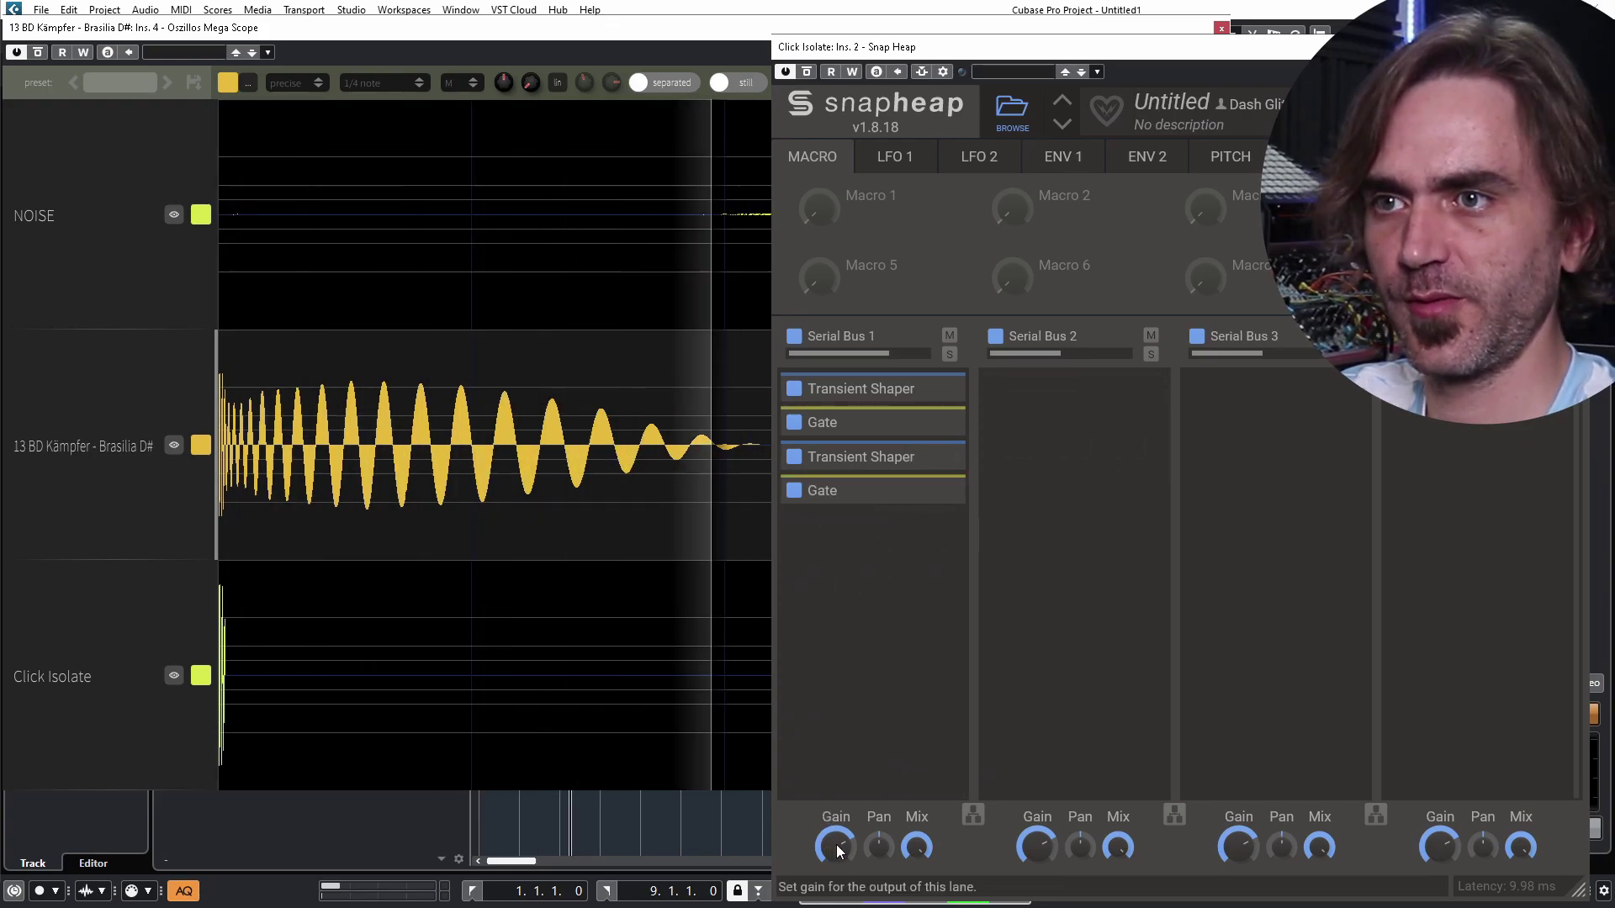
pyautogui.moveTo(836, 845); pyautogui.dragTo(835, 839)
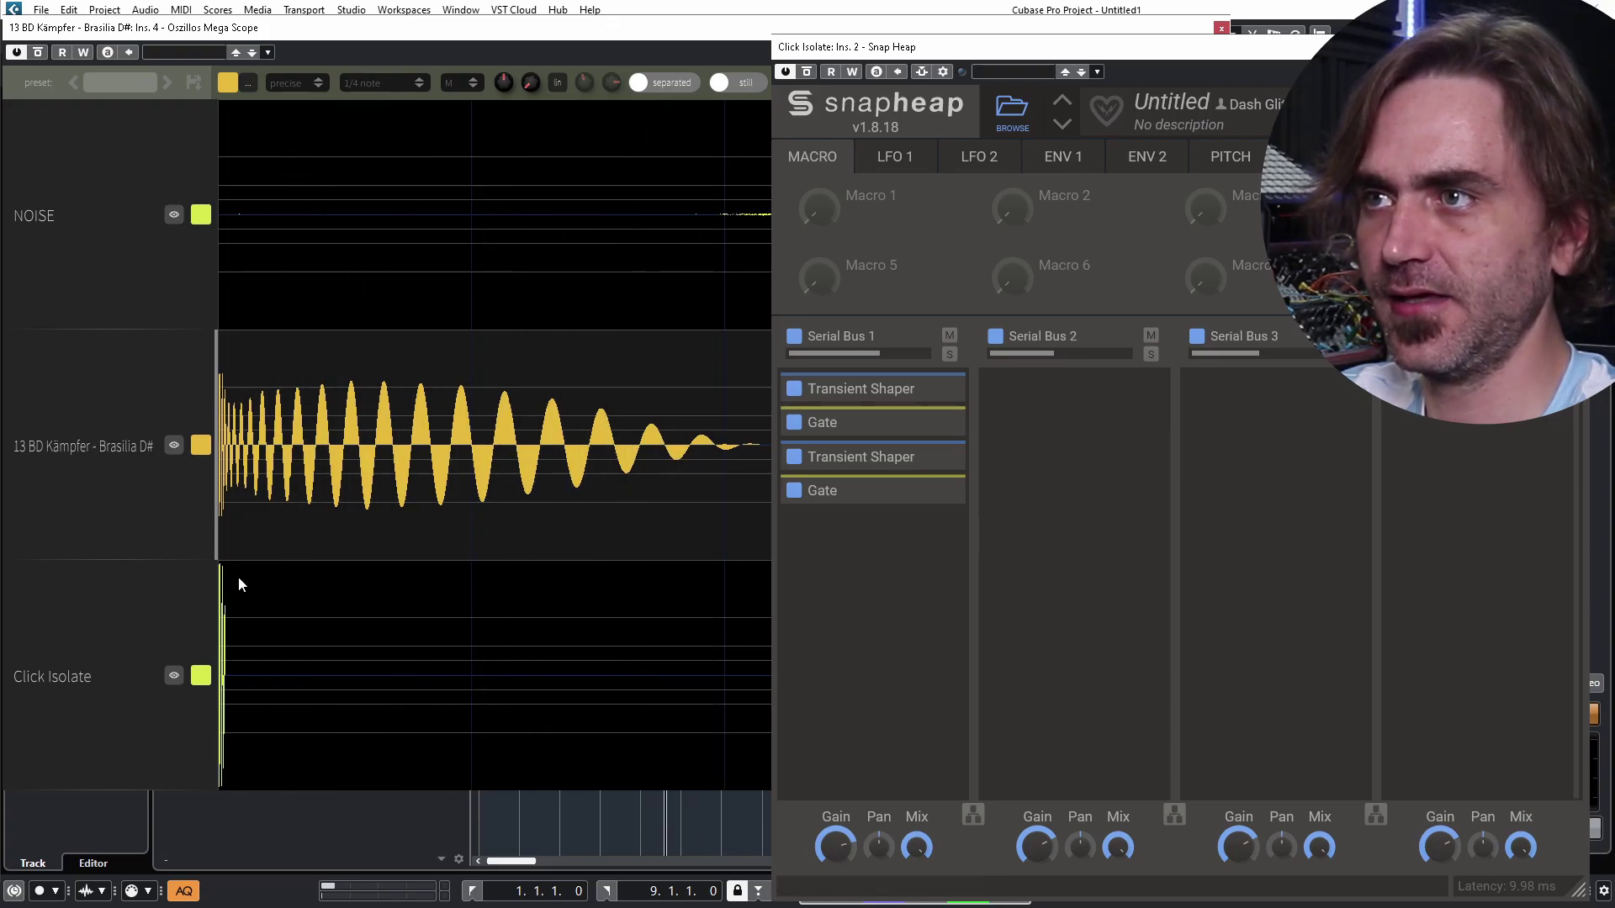
# Save the Snap Heap setup as a preset named "Click Isolate" and close the plugin window
pyautogui.click(1106, 110)
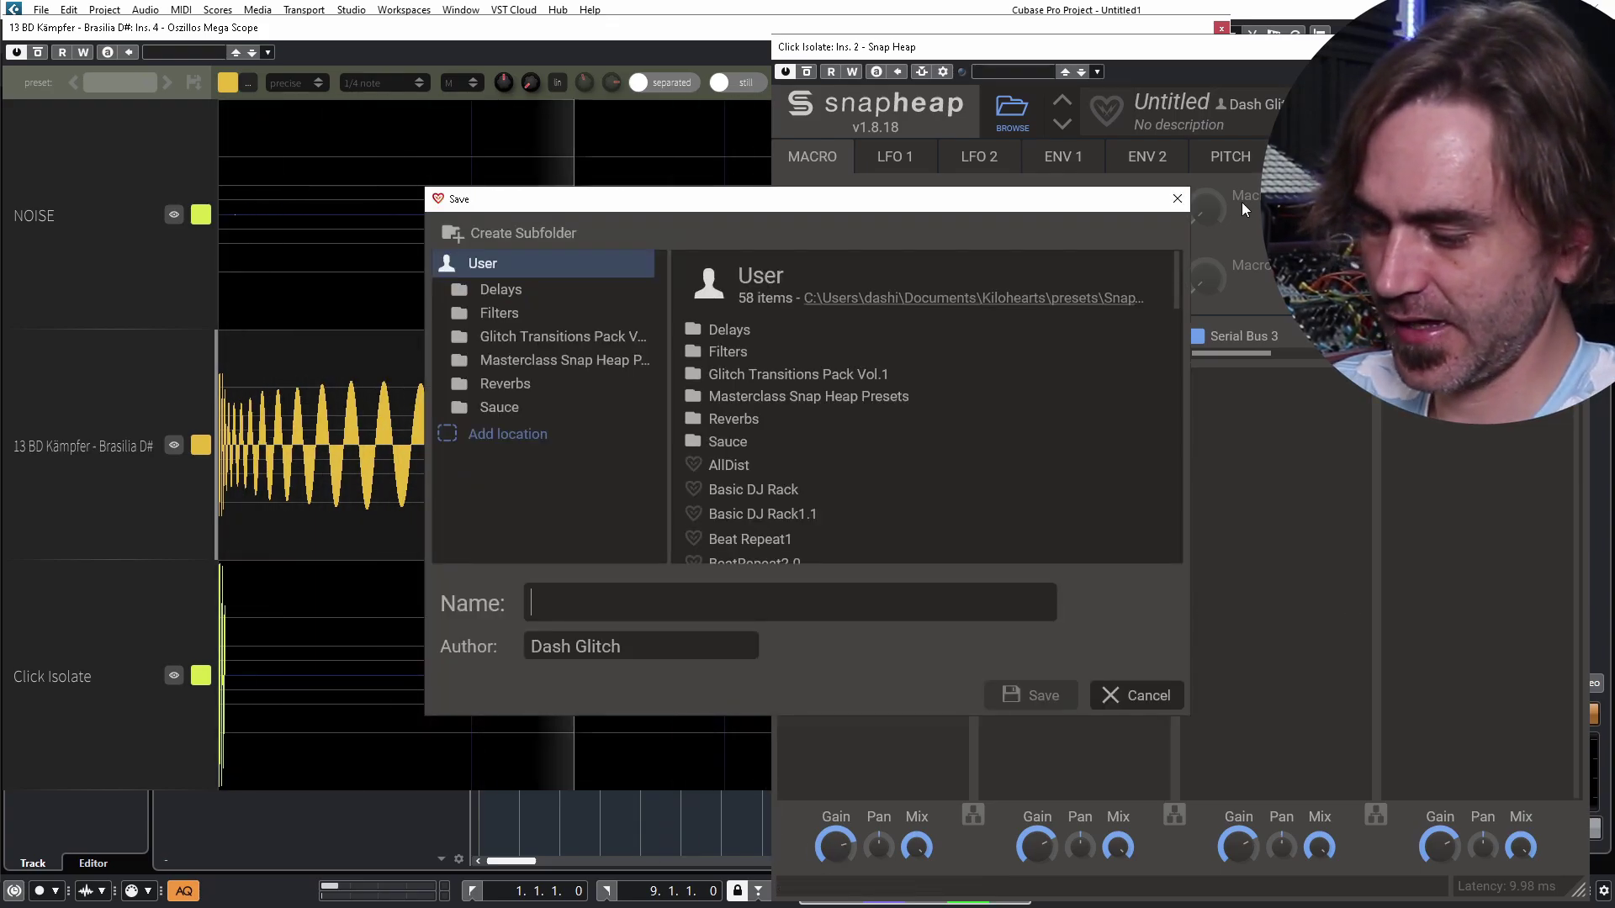
pyautogui.write('Click Isolate')
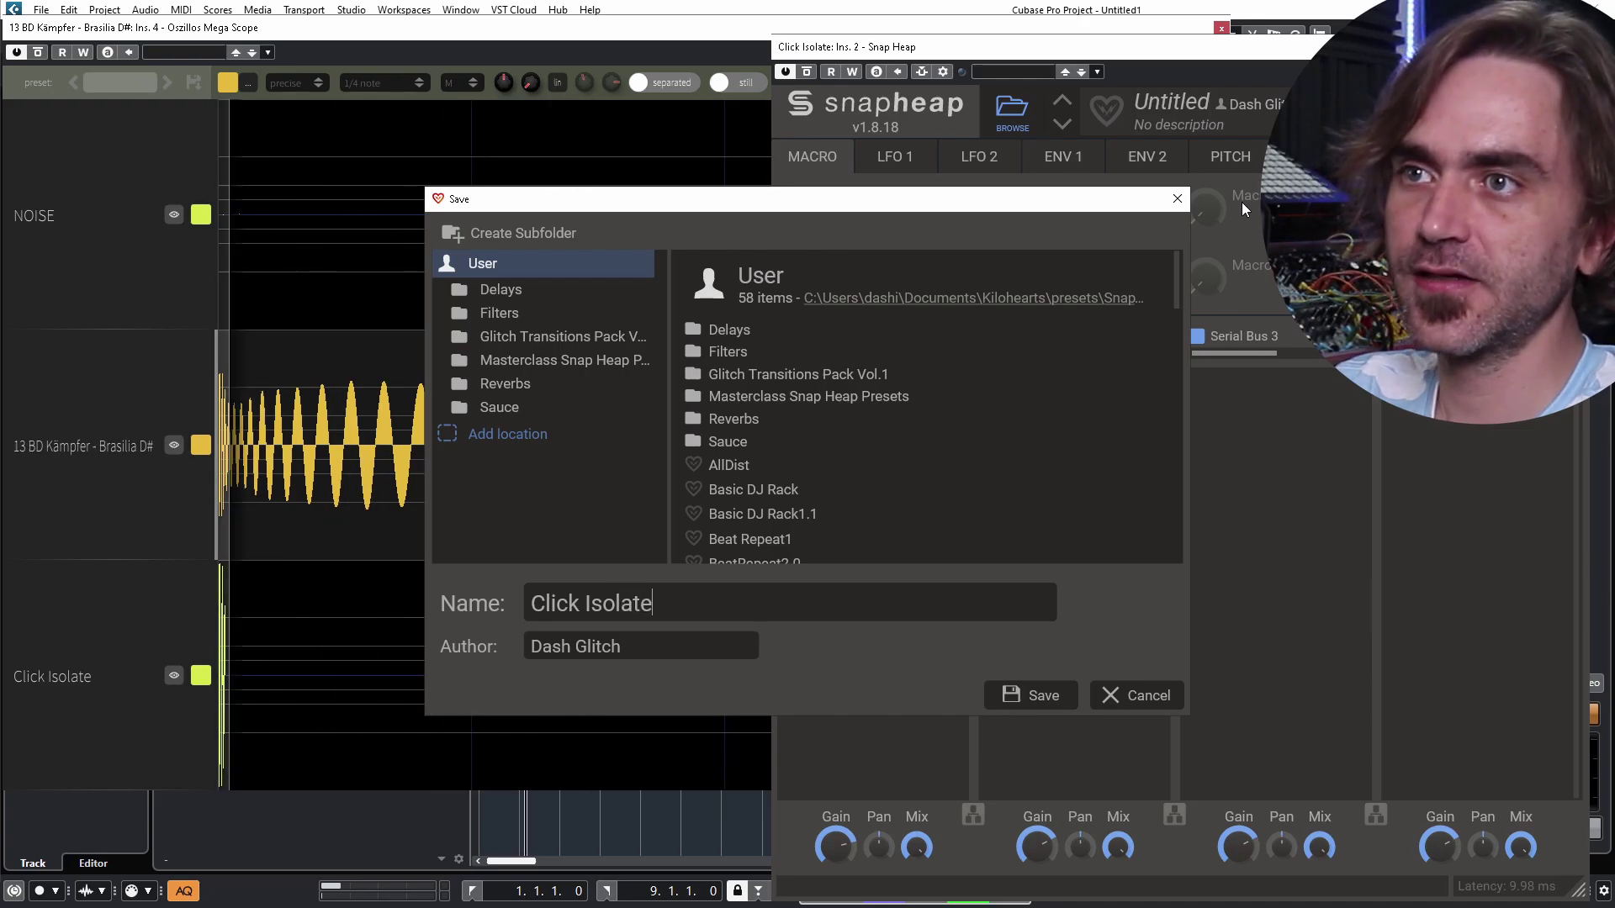
pyautogui.press('Return')
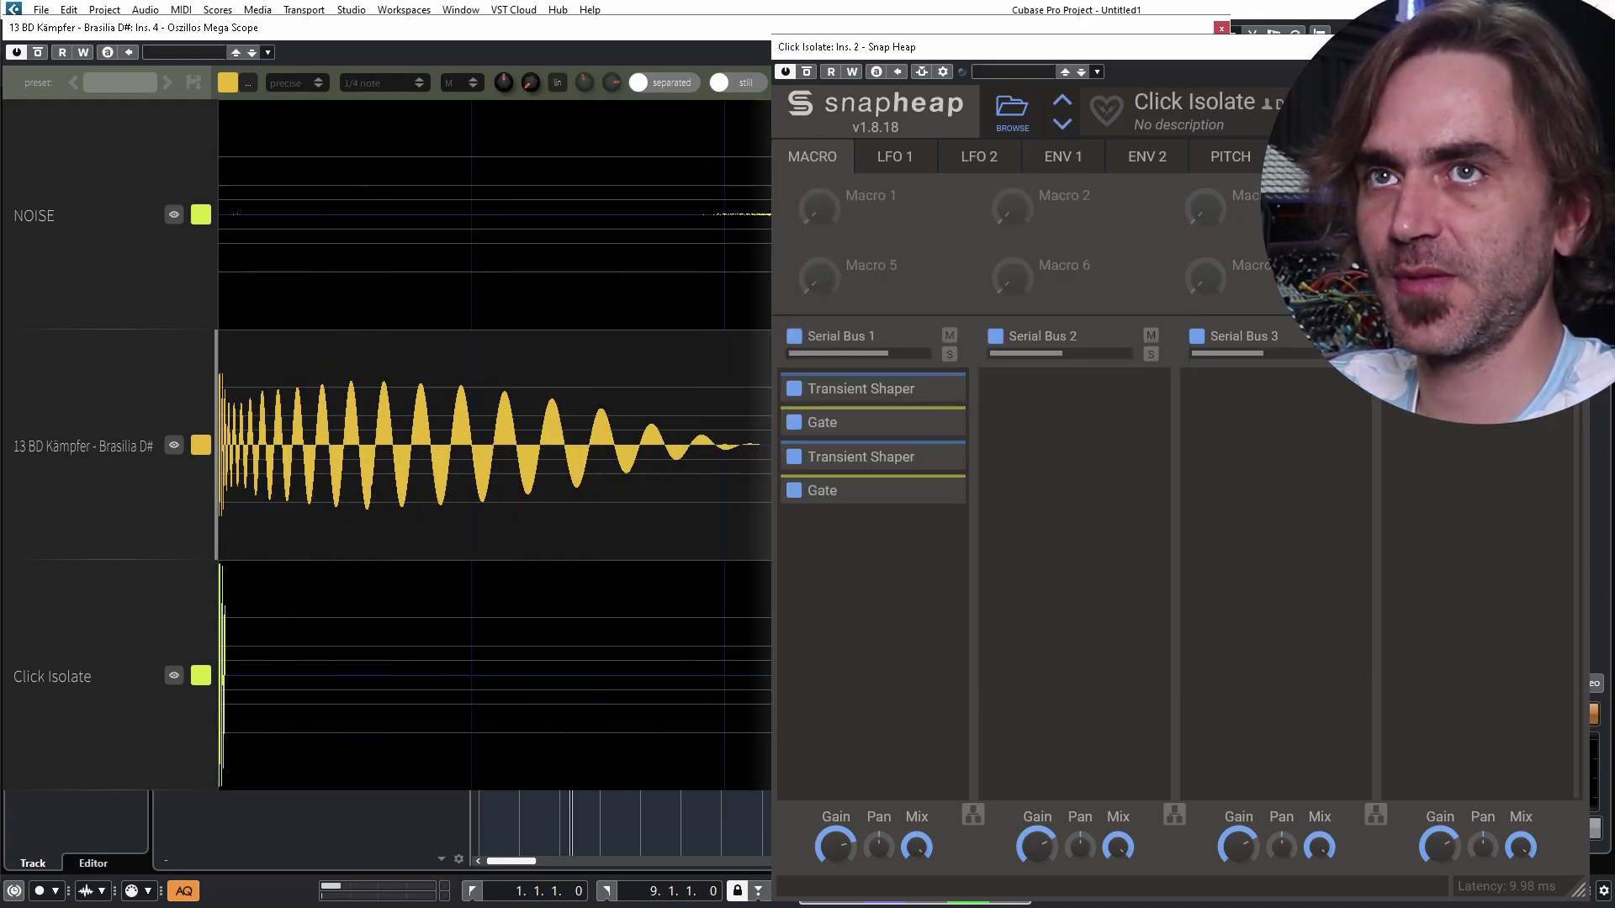
pyautogui.click(1594, 47)
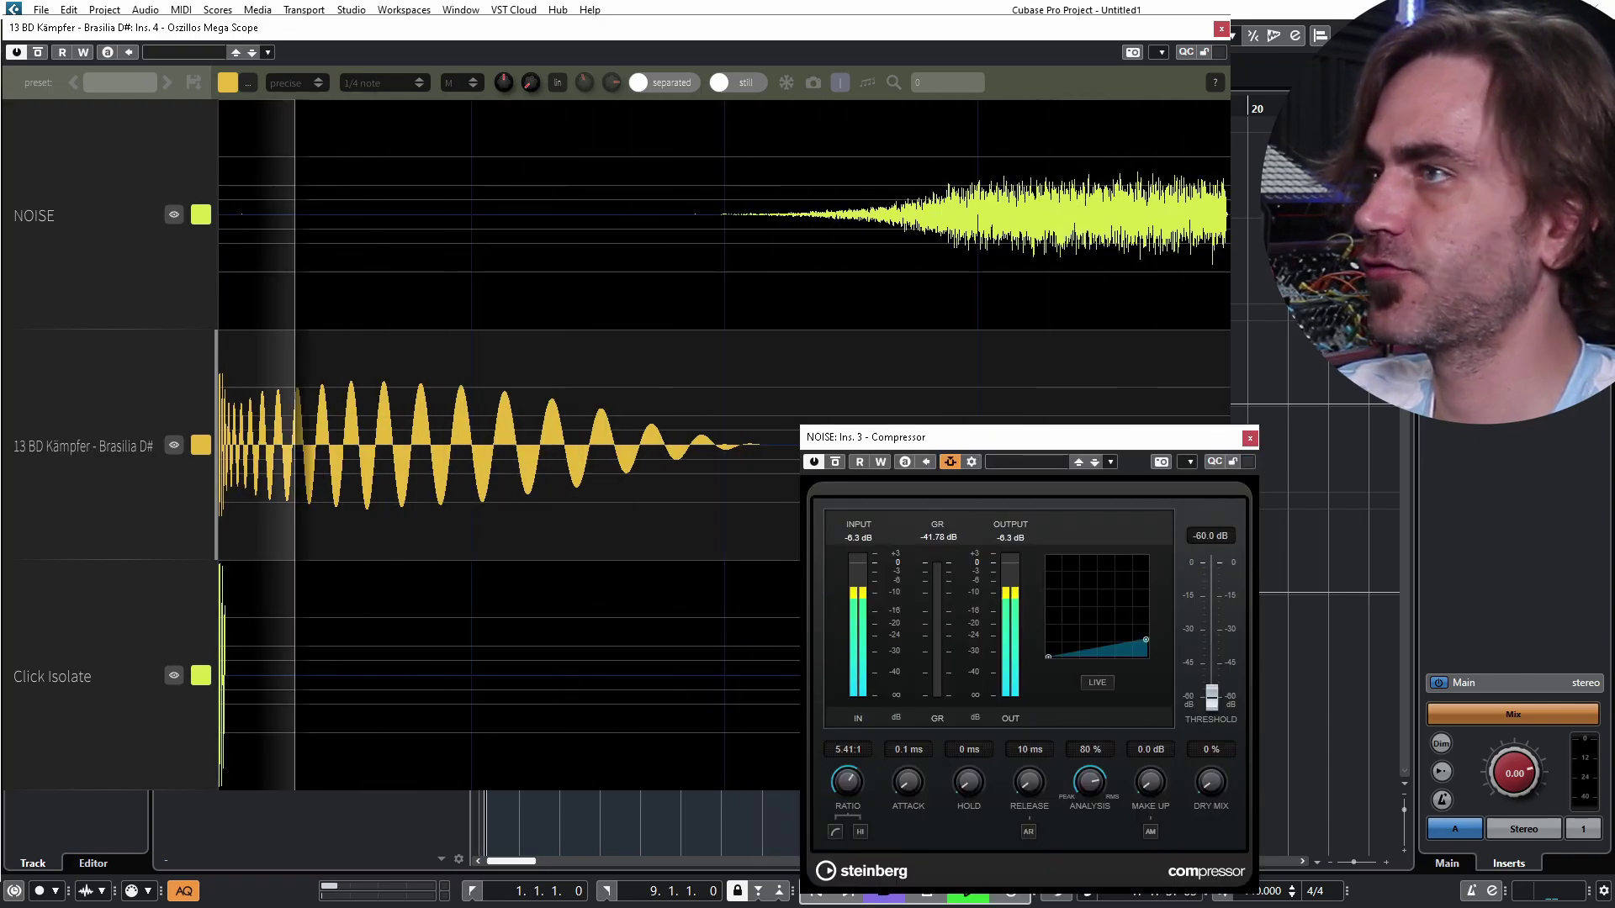
# Add Click Isolate as the side-chain source of the Compressor on NOISE insert 3
pyautogui.moveTo(1025, 445); pyautogui.dragTo(970, 376)
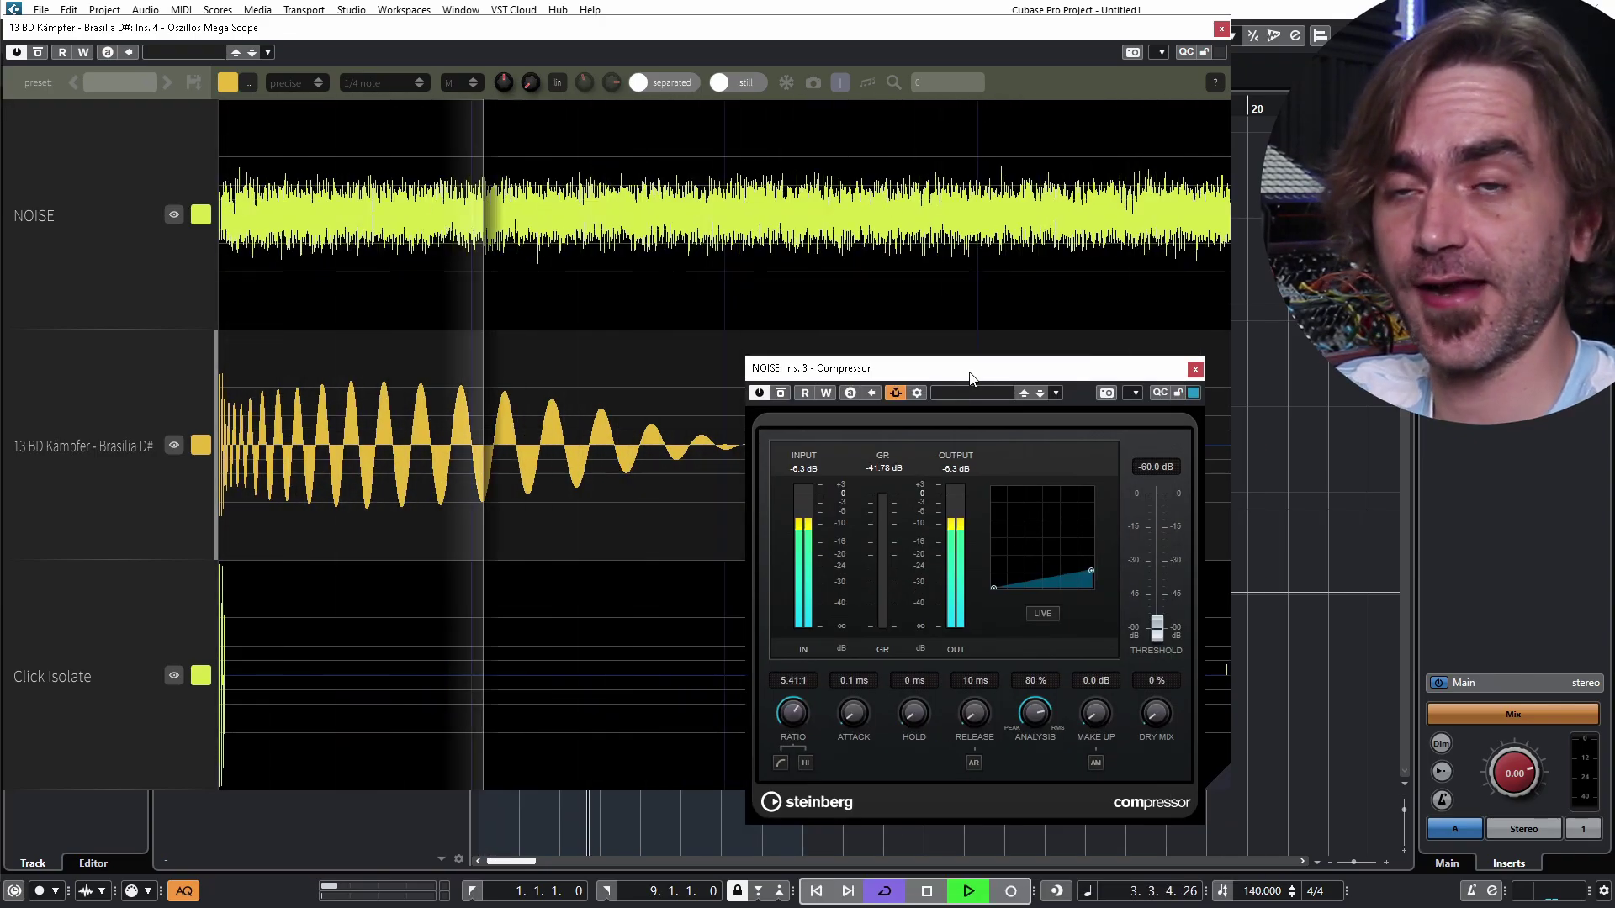
pyautogui.click(916, 394)
pyautogui.click(1138, 563)
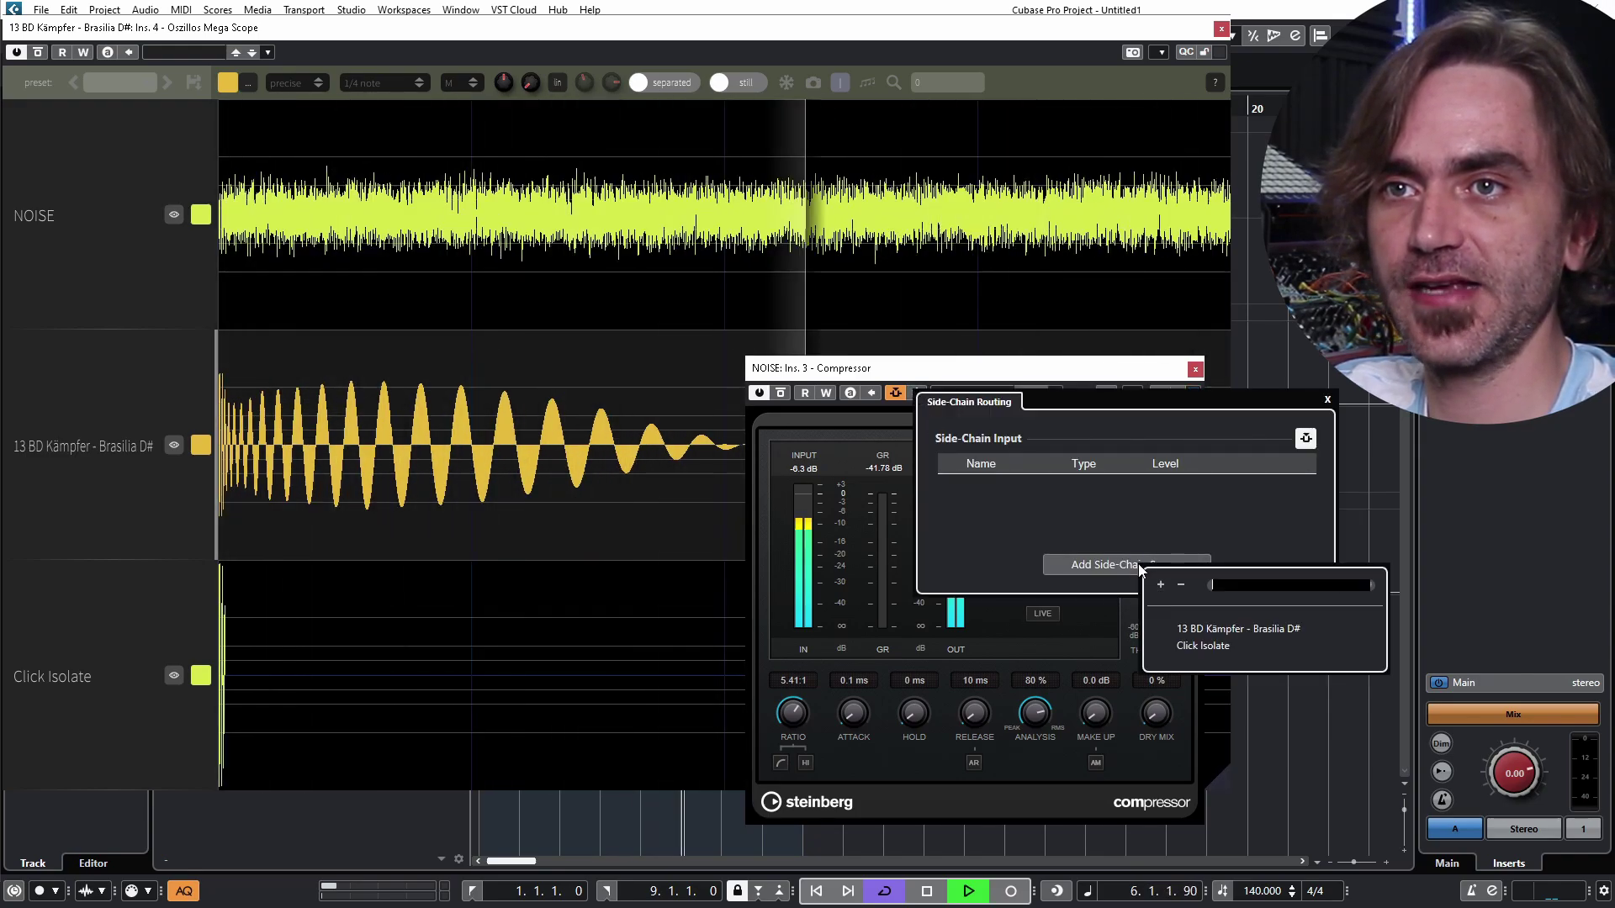
pyautogui.click(1204, 648)
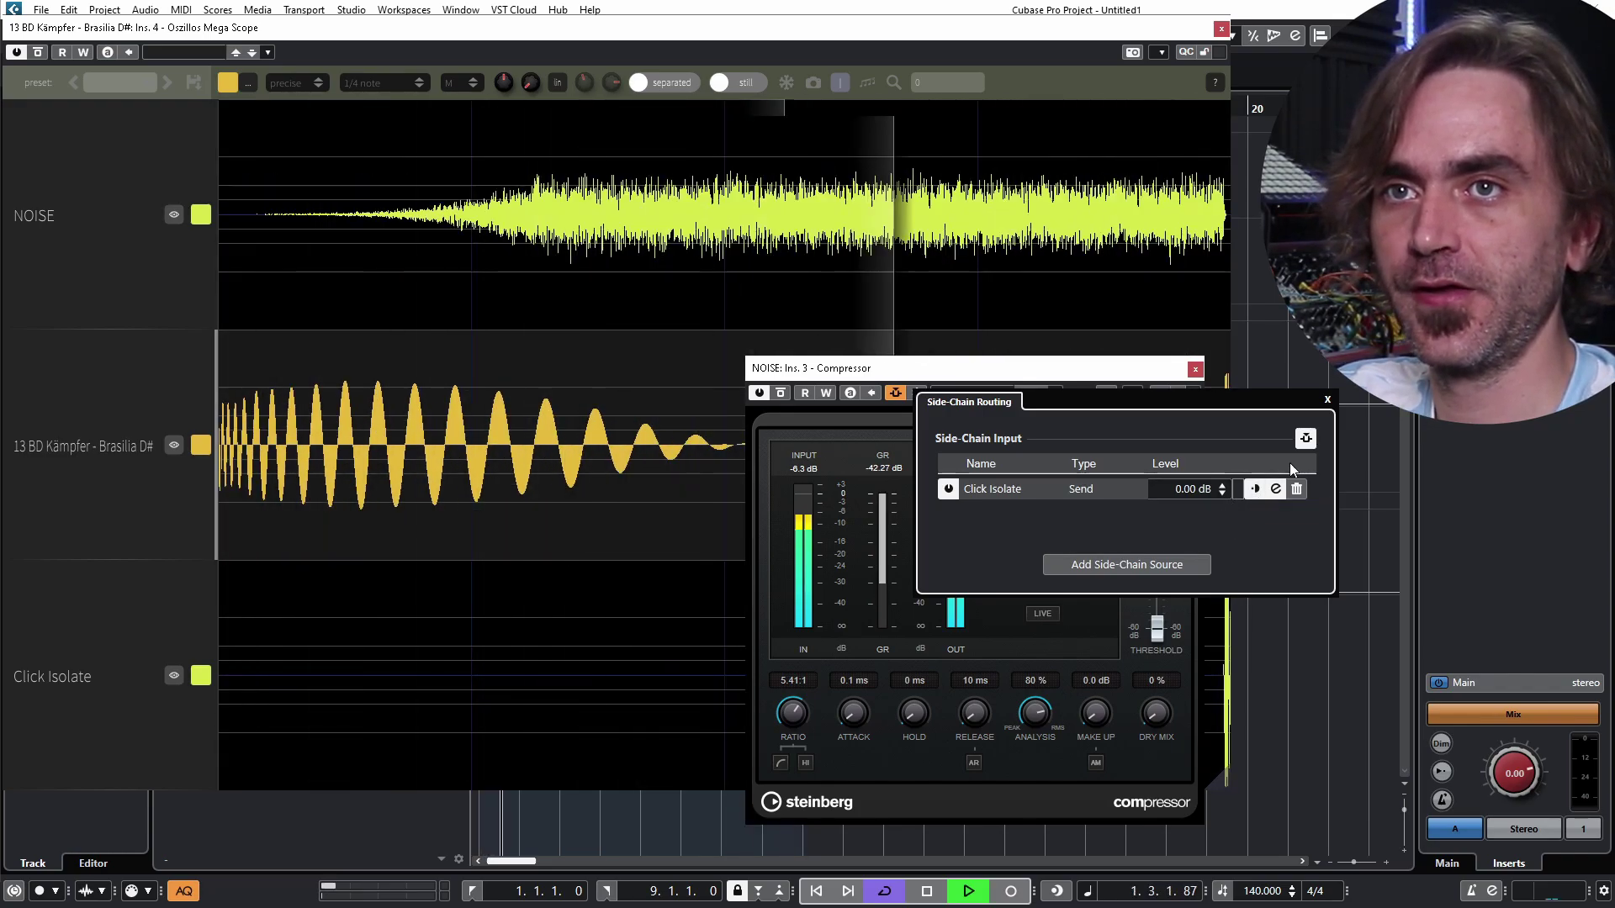
pyautogui.click(1328, 401)
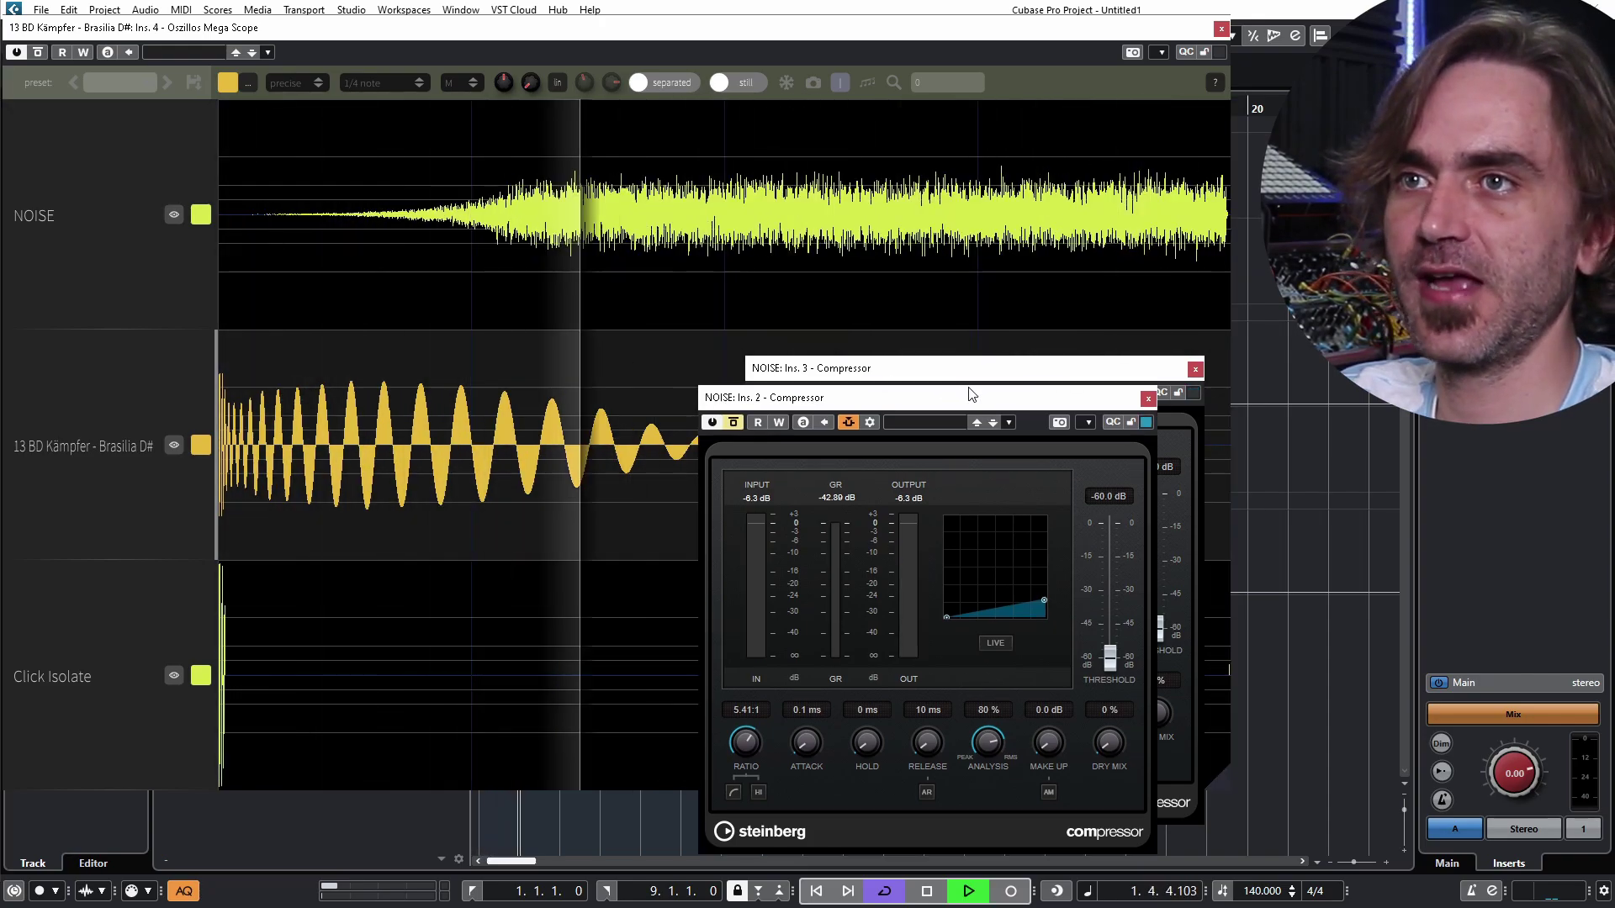
# Place the NOISE insert 2 and insert 3 Compressor windows side by side and toggle their bypass to compare the noise ducking
pyautogui.moveTo(937, 396); pyautogui.dragTo(503, 397)
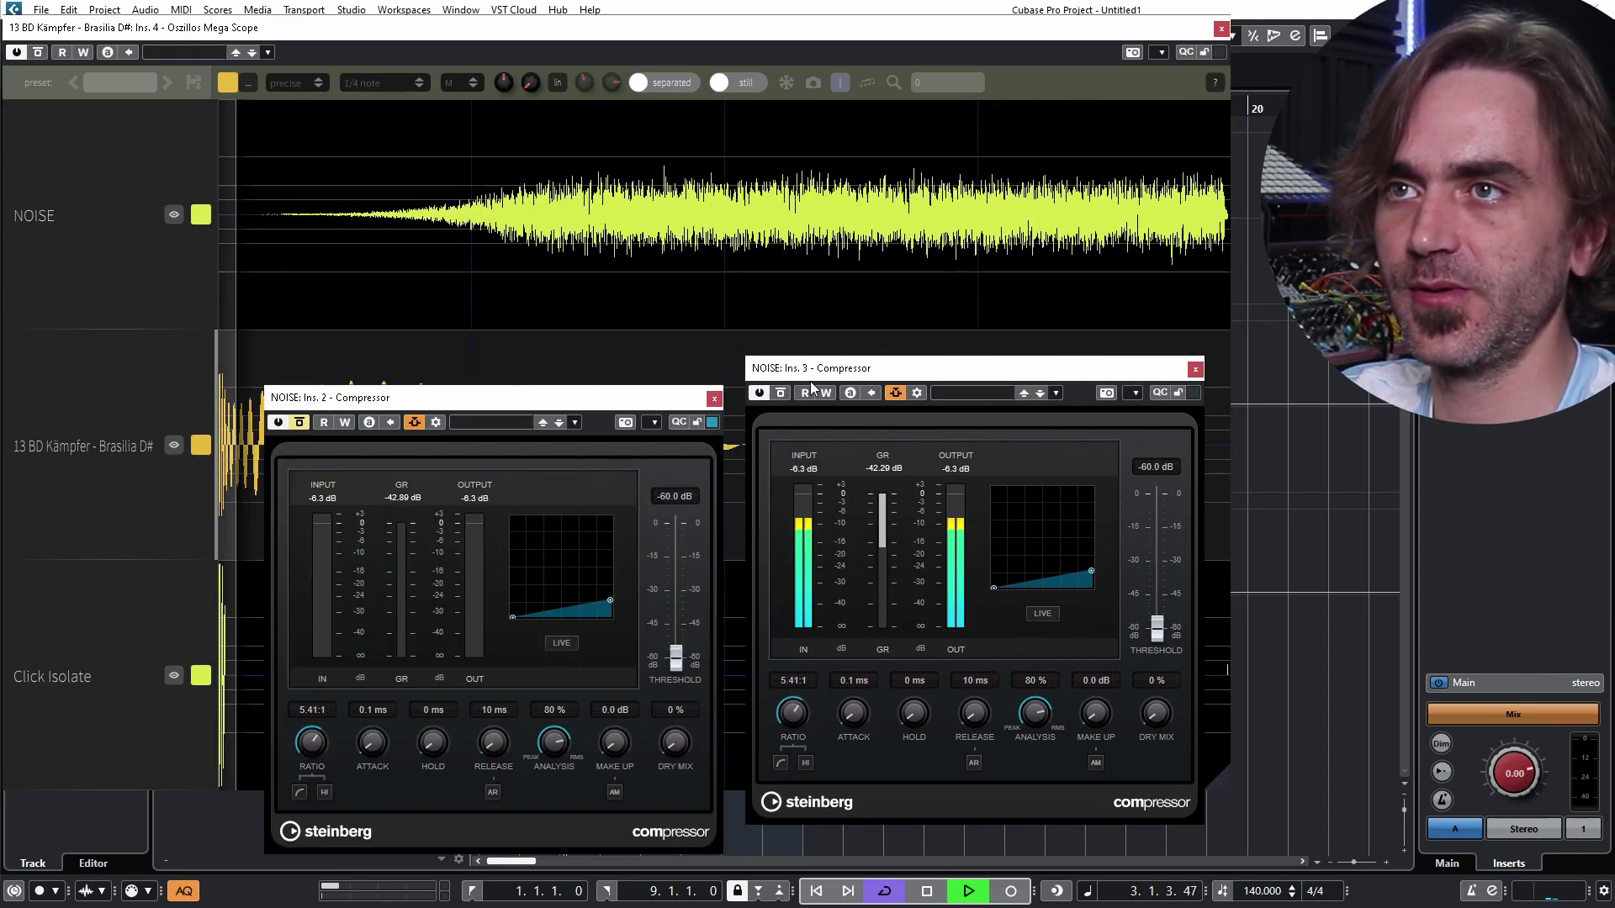
pyautogui.moveTo(847, 377); pyautogui.dragTo(834, 408)
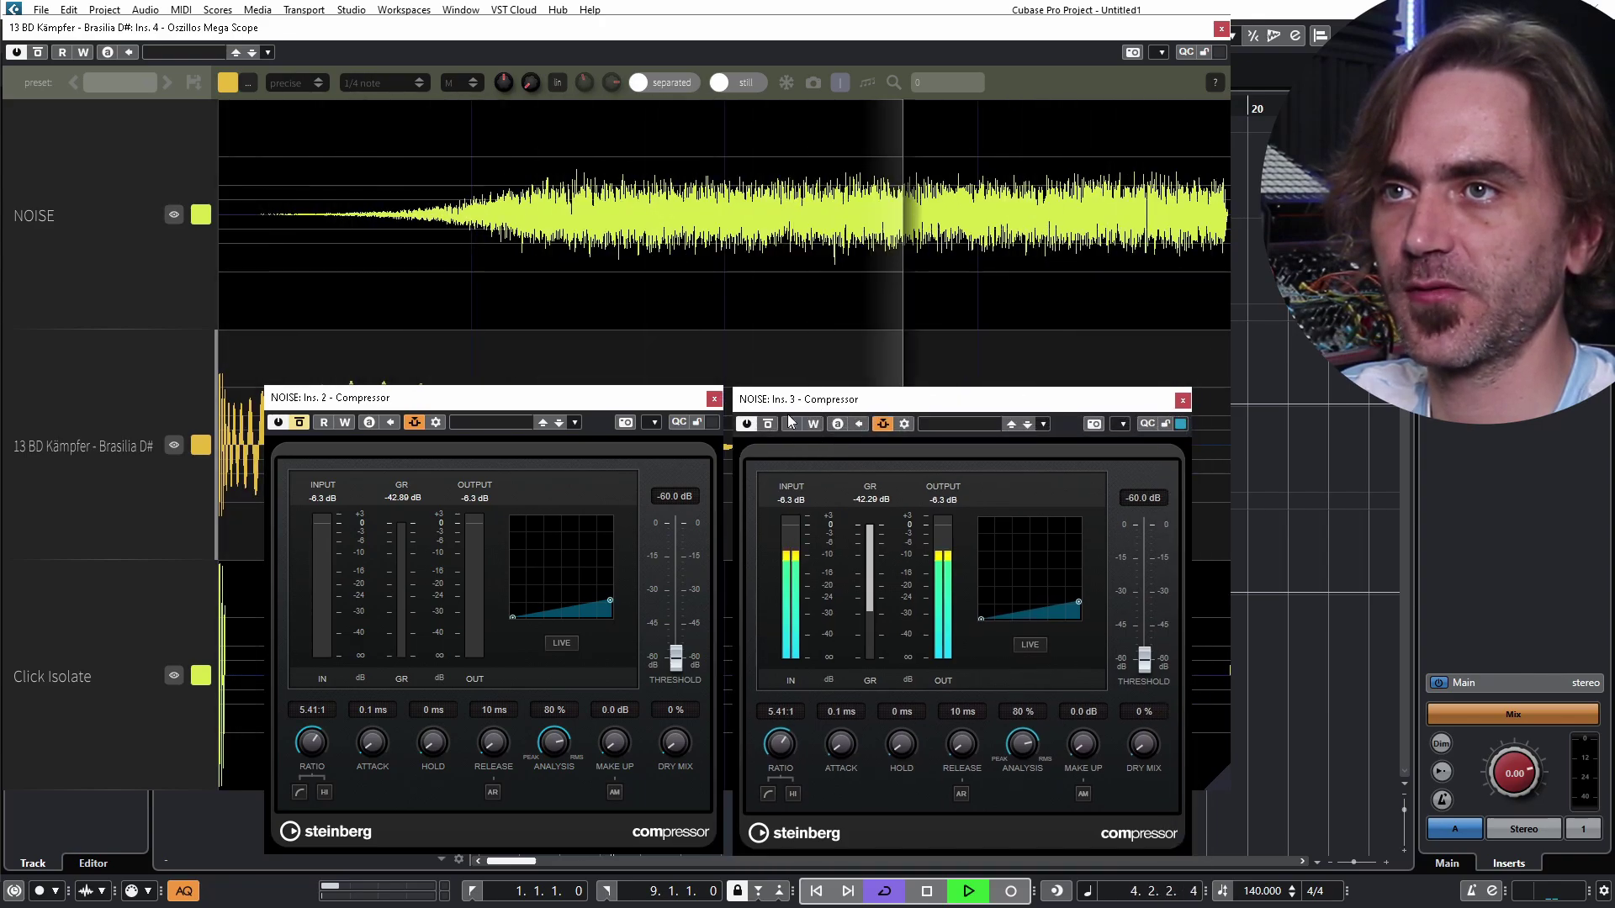
pyautogui.click(766, 423)
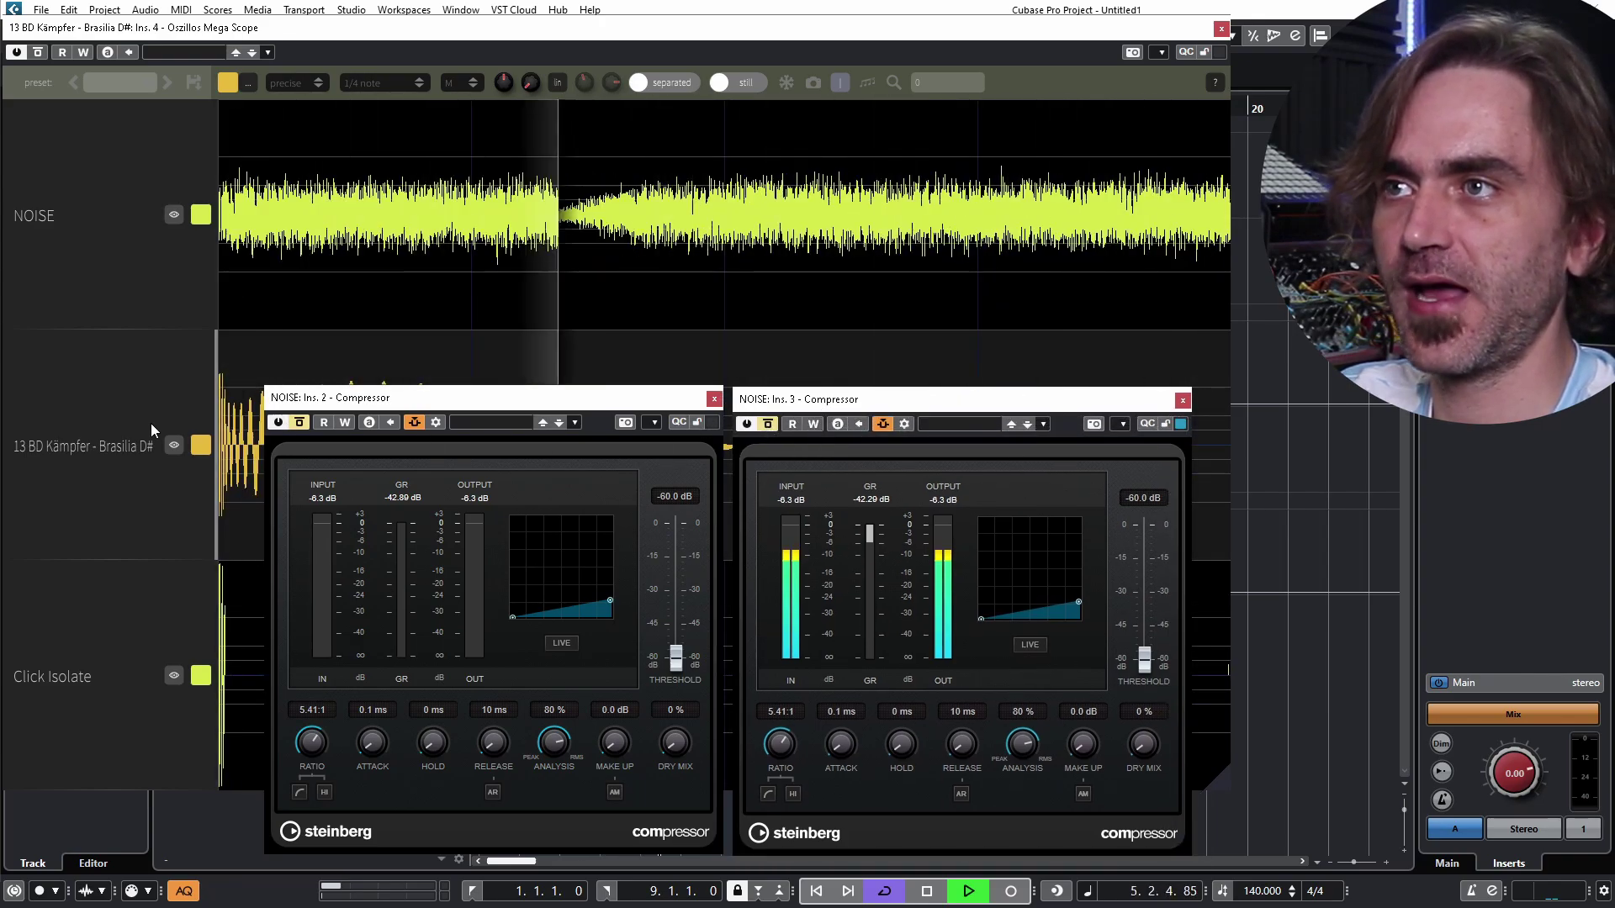
pyautogui.click(298, 423)
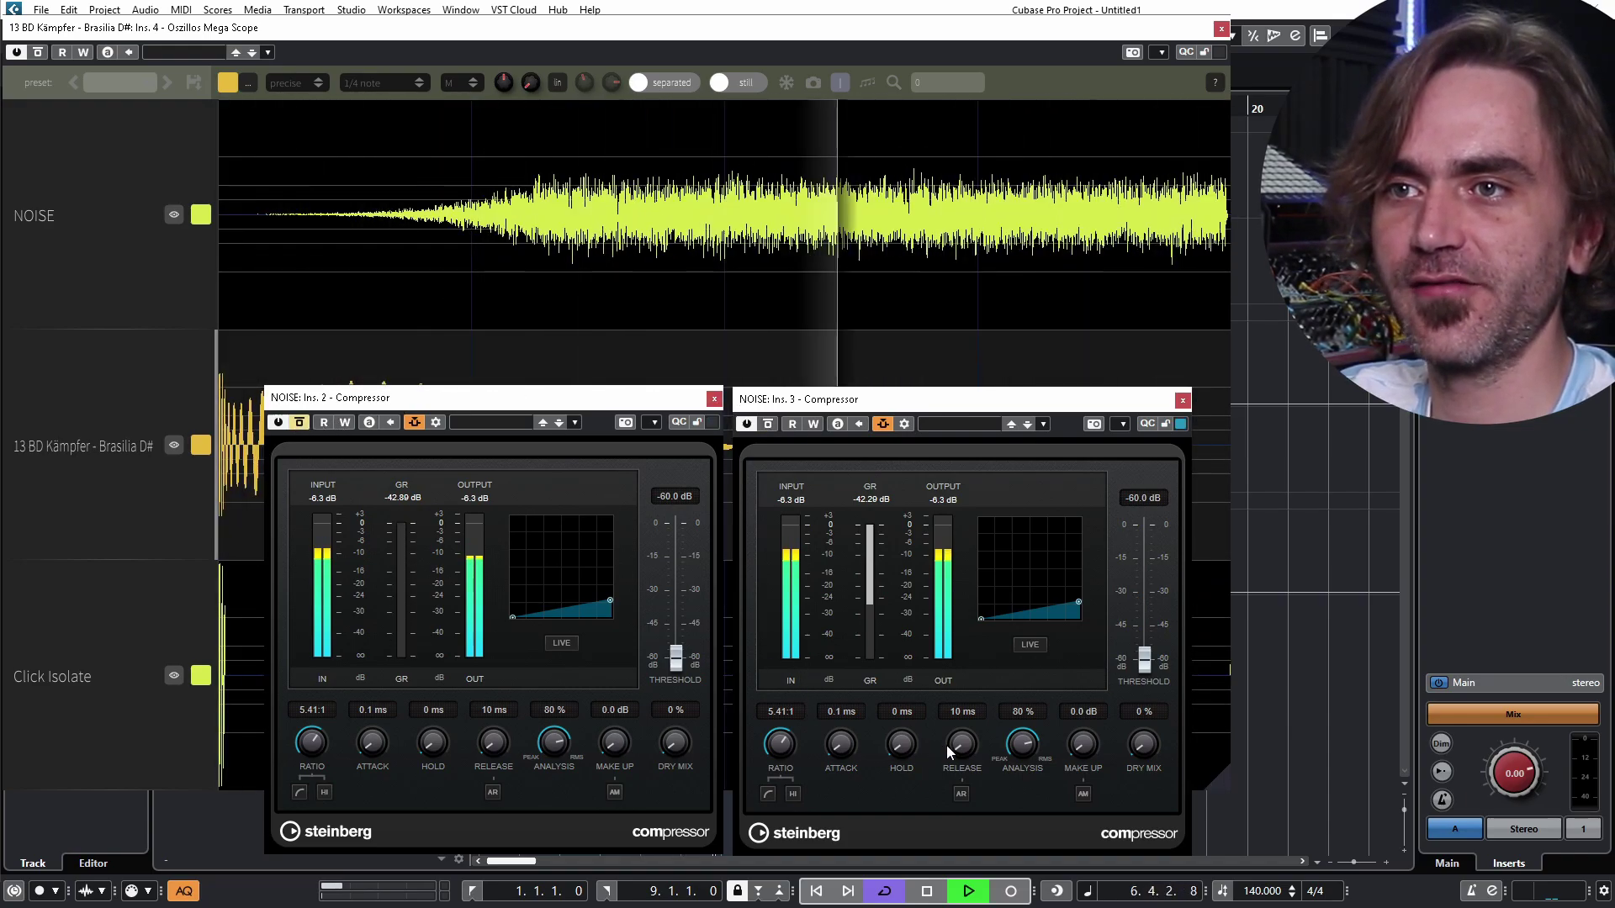
# Try a Release of 64 ms and a different Hold on the insert 3 Compressor
pyautogui.moveTo(963, 761); pyautogui.dragTo(965, 753)
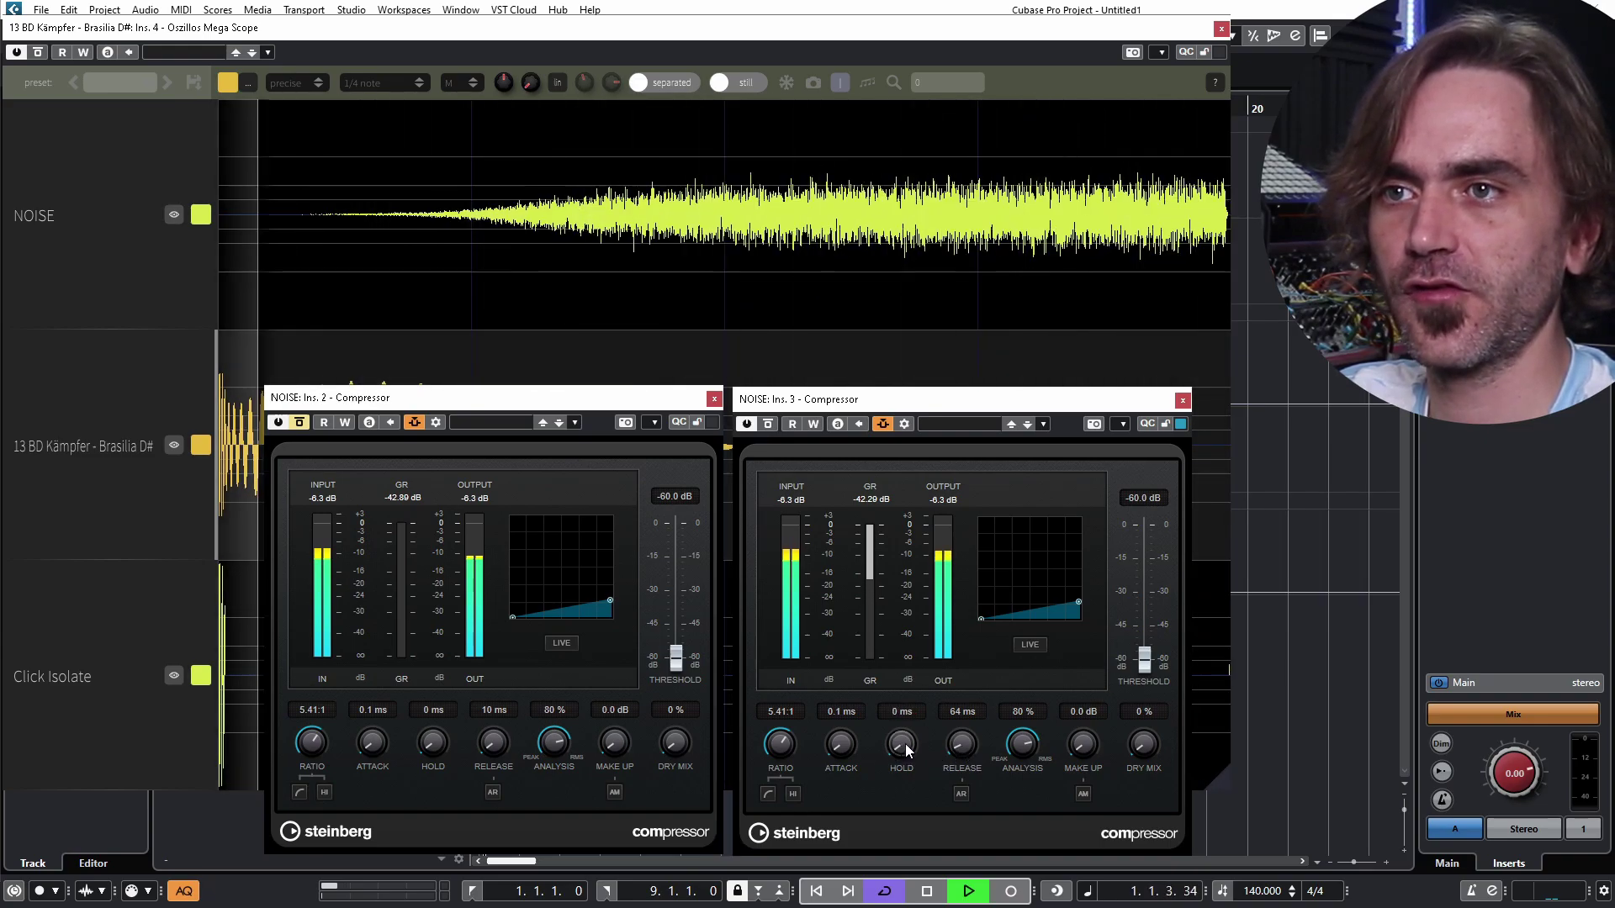
pyautogui.moveTo(907, 752); pyautogui.dragTo(897, 751)
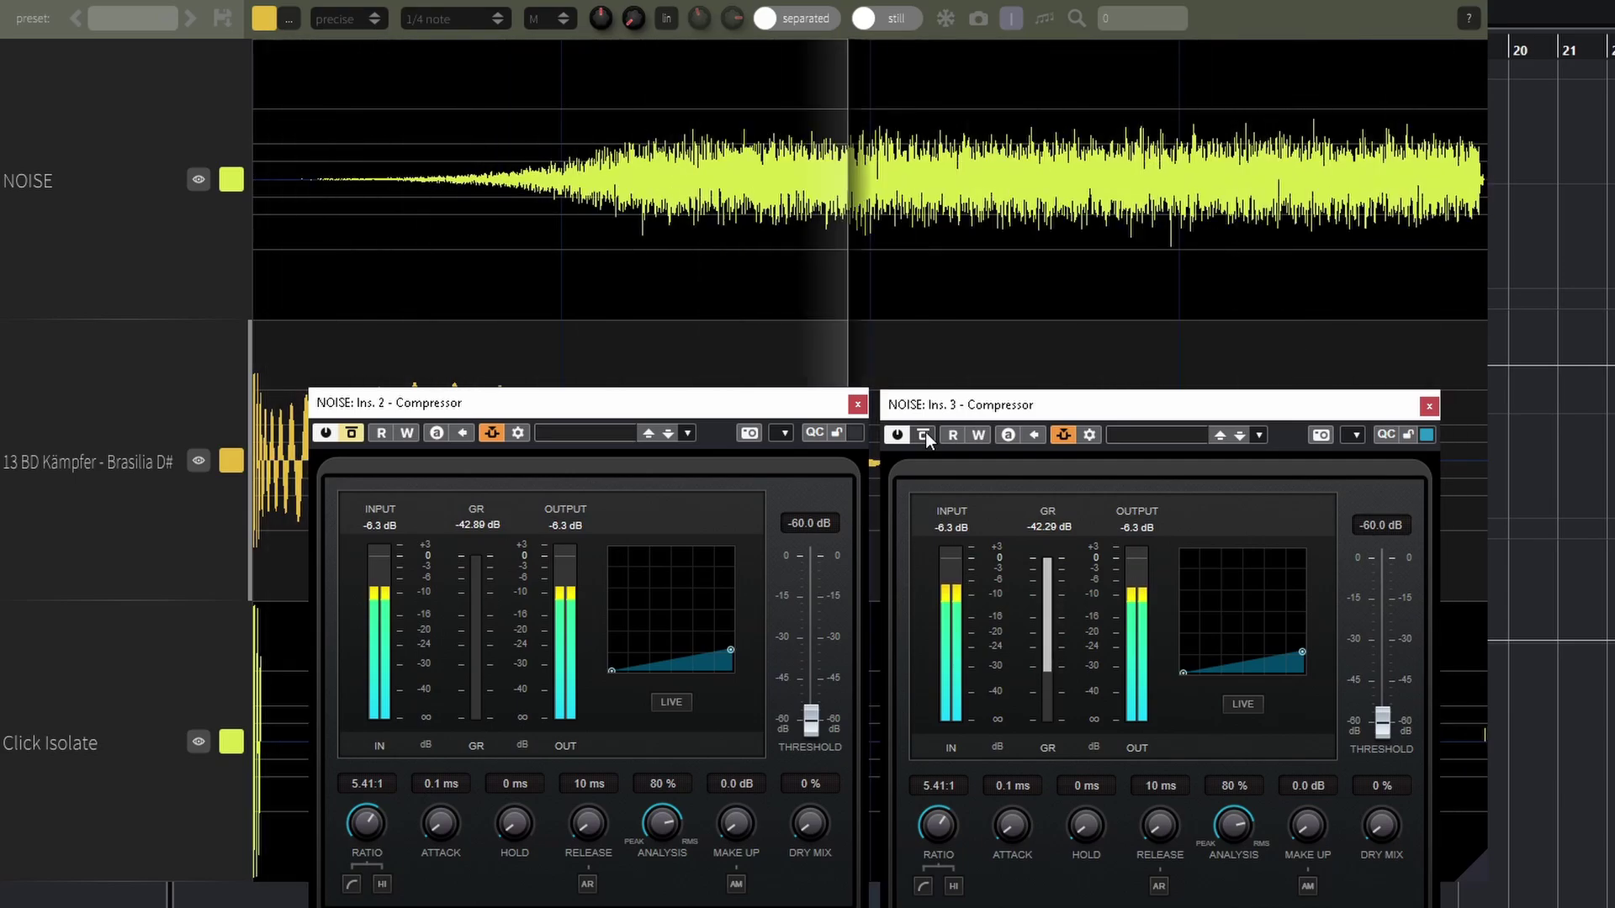
# Alternate the bypass between the insert 2 and insert 3 Compressors to compare where the noise ducking ends in the scope
pyautogui.click(926, 432)
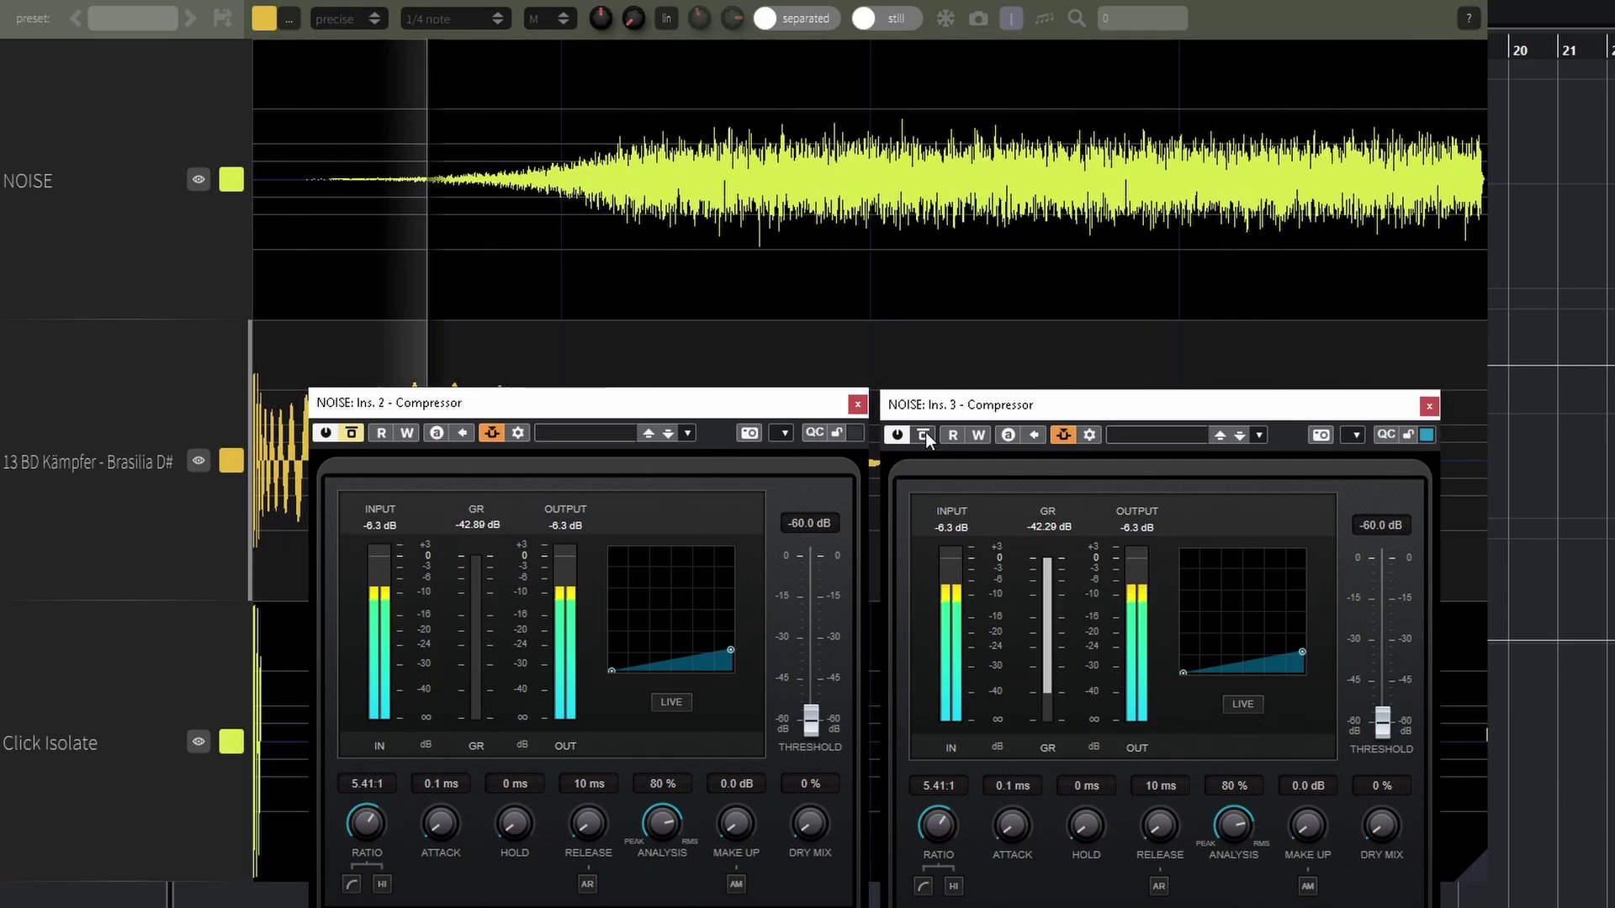
pyautogui.click(351, 434)
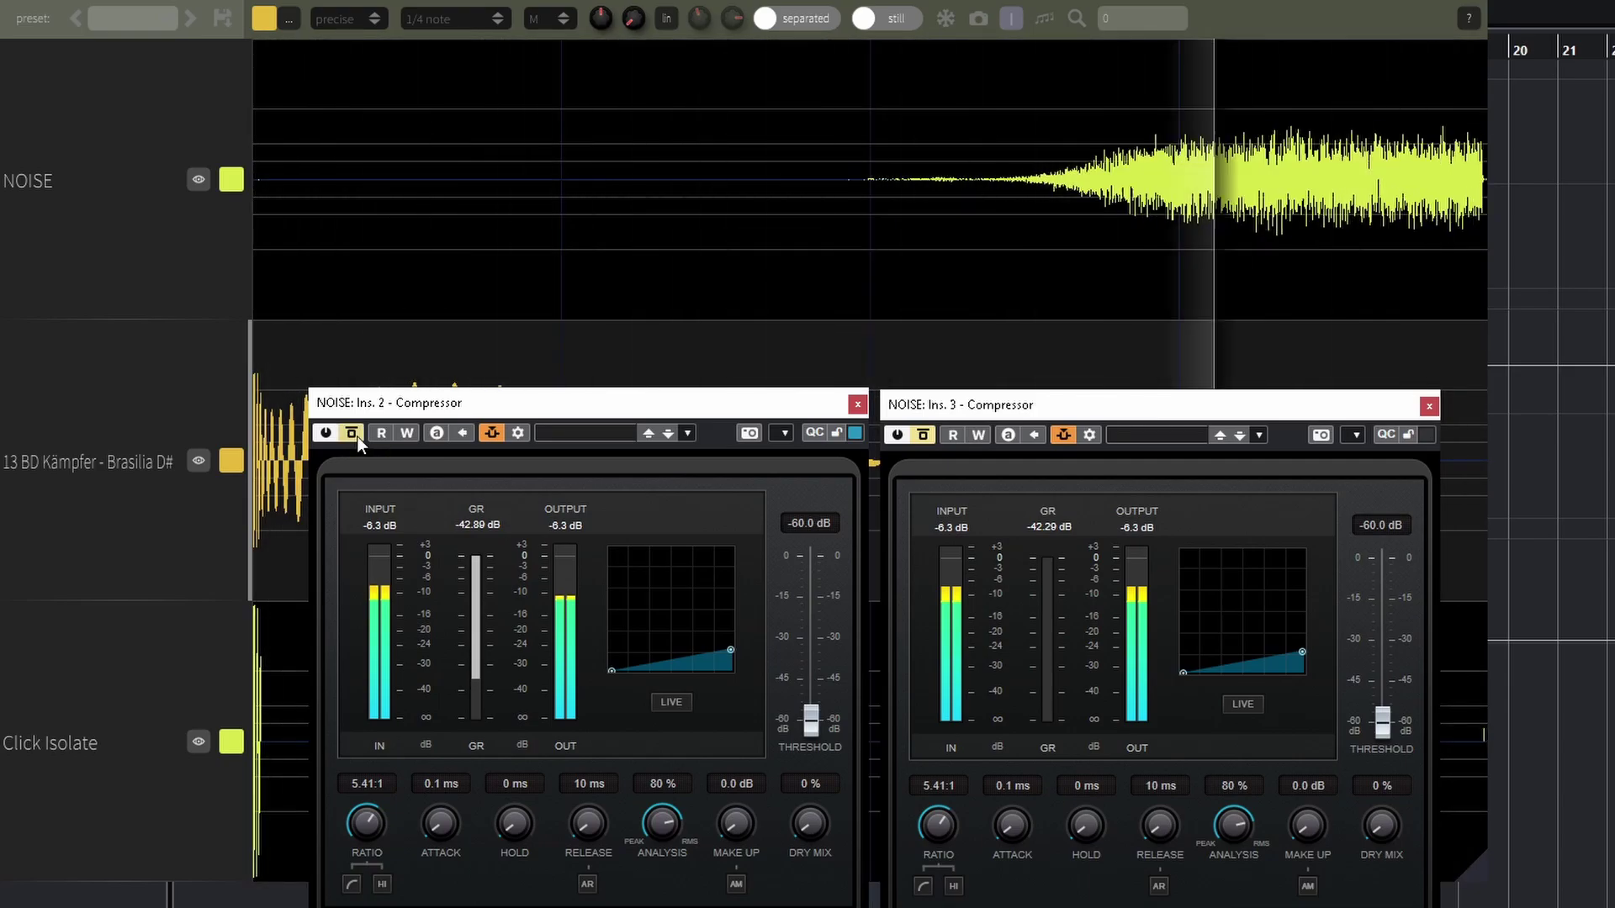
pyautogui.click(925, 442)
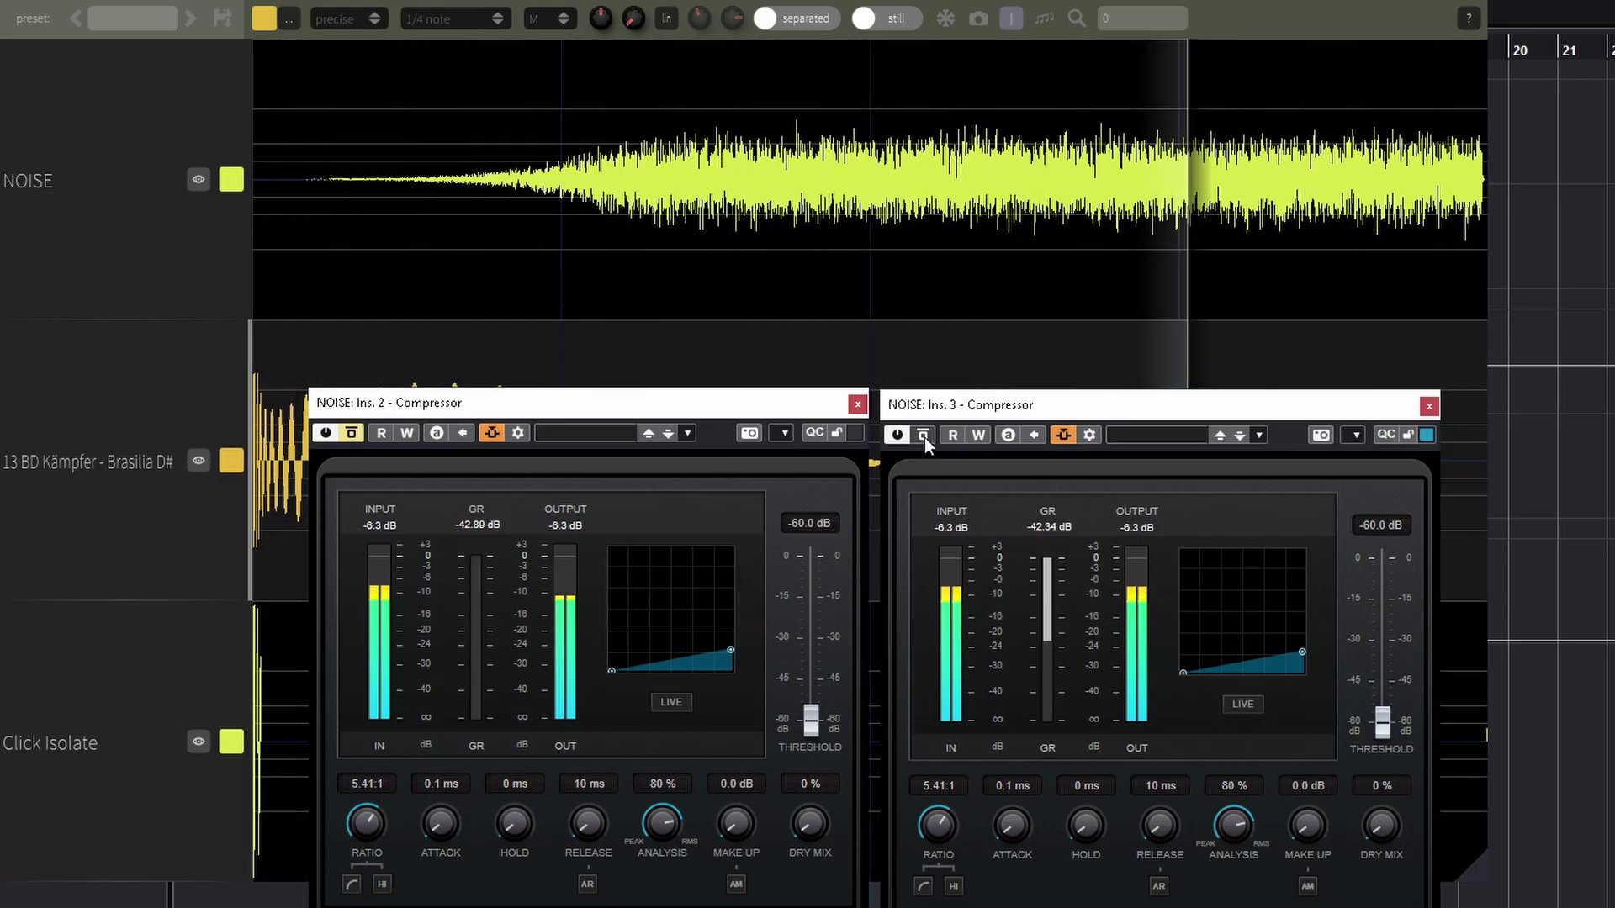
pyautogui.click(923, 434)
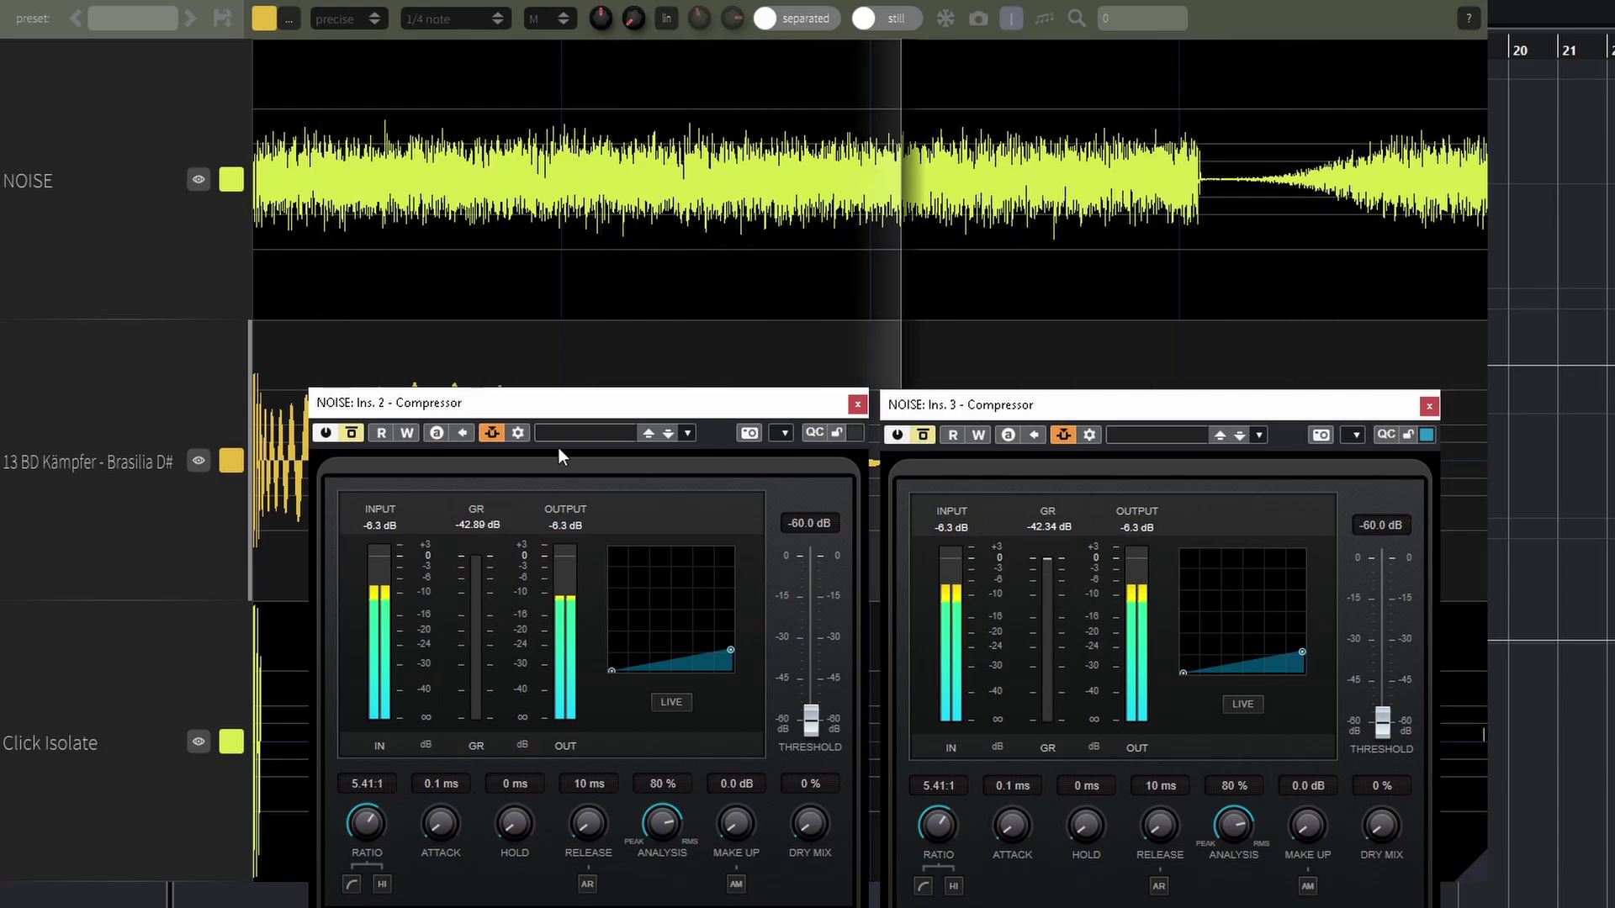
pyautogui.click(352, 433)
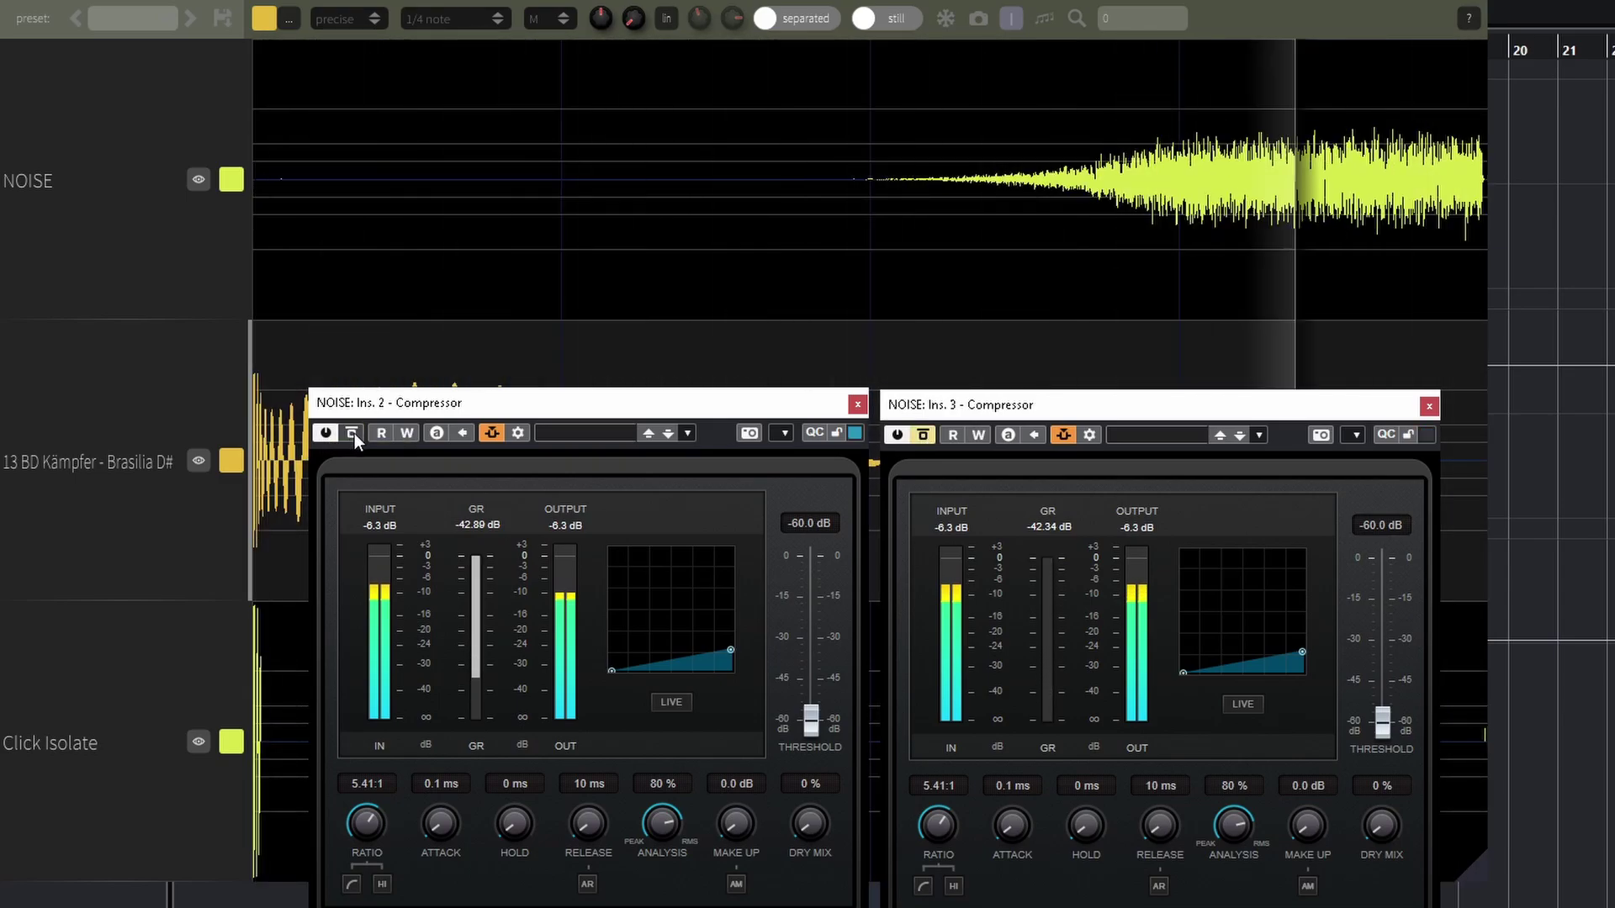
pyautogui.click(352, 433)
pyautogui.click(924, 435)
# Set the insert 3 Compressor's Ratio to 8.00:1, enable its high ratio mode and set the Threshold to -45.0 dB
pyautogui.moveTo(939, 827); pyautogui.dragTo(942, 833)
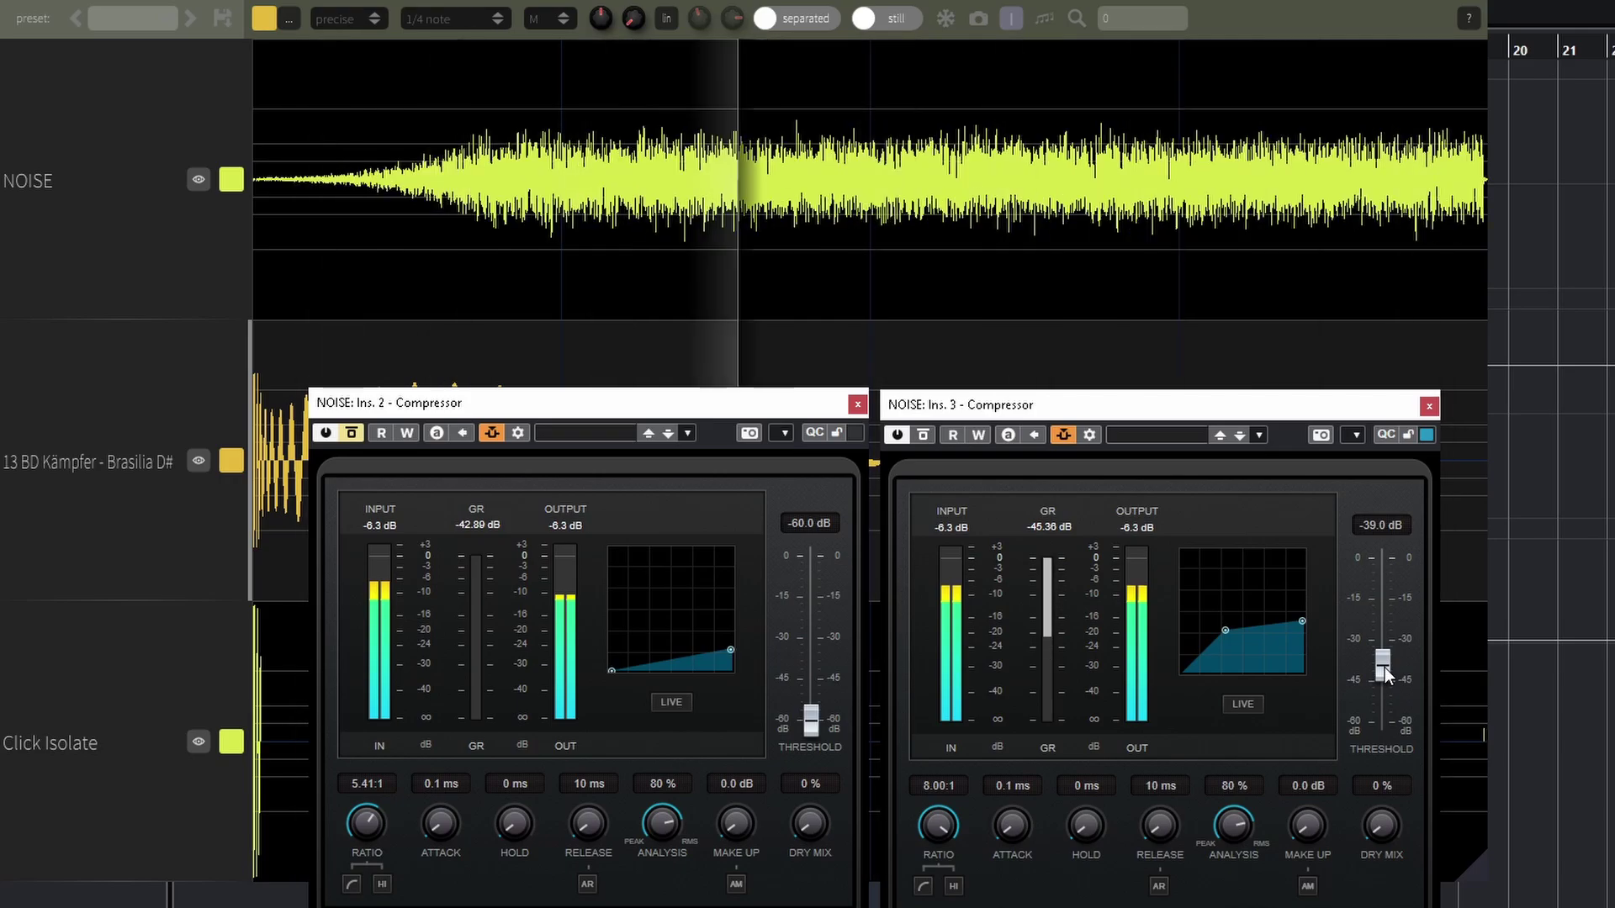
pyautogui.moveTo(1384, 669); pyautogui.dragTo(1381, 655)
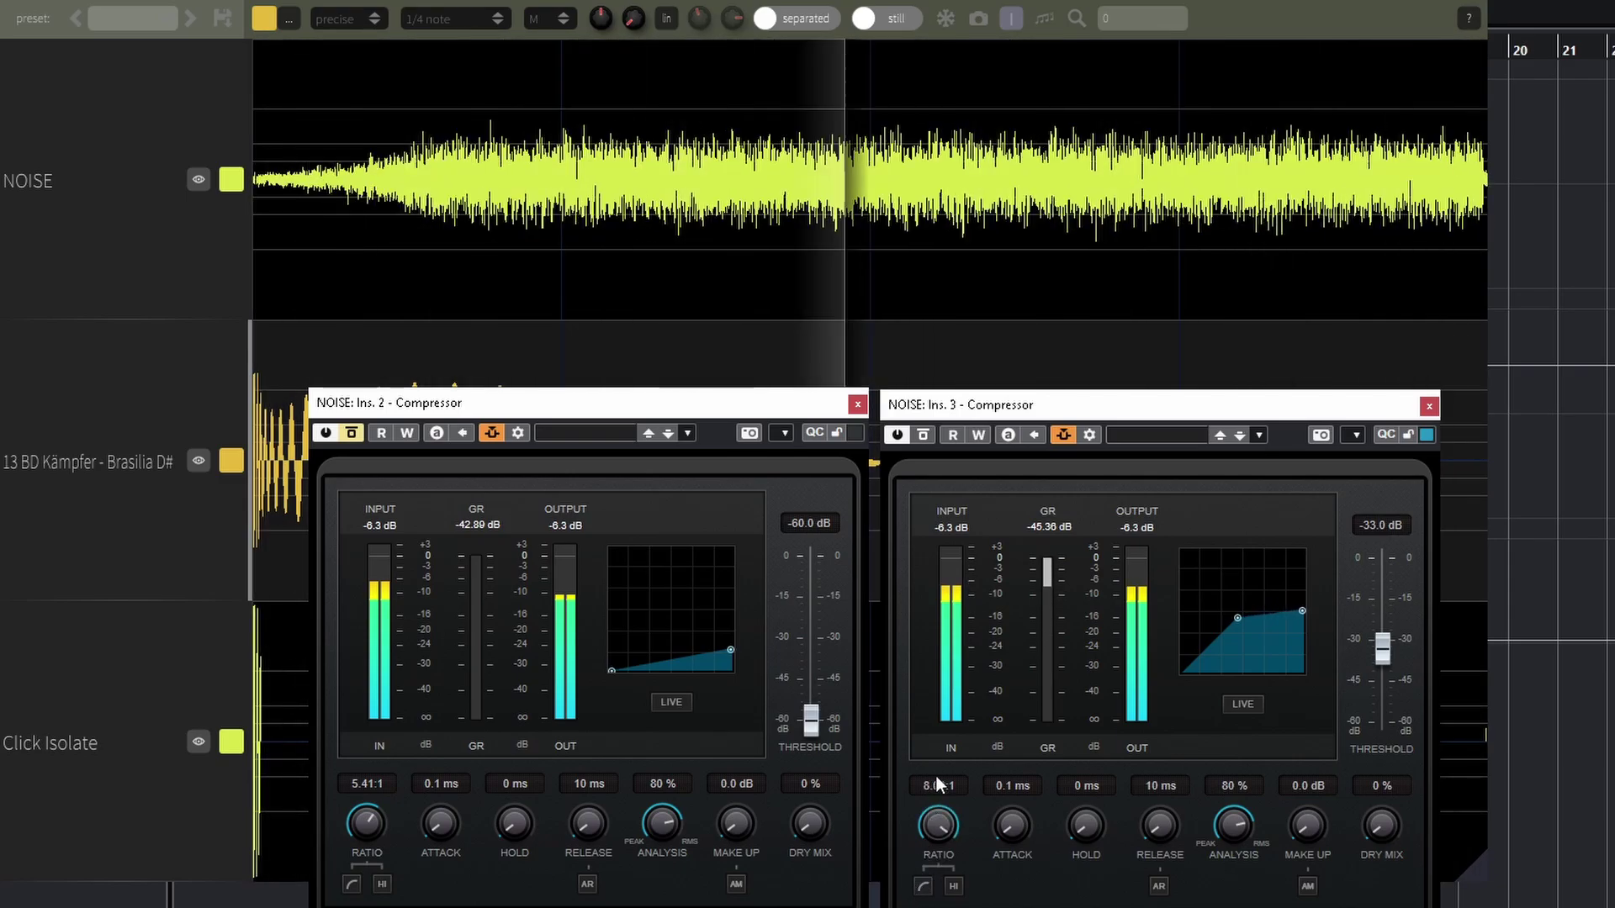
pyautogui.click(953, 885)
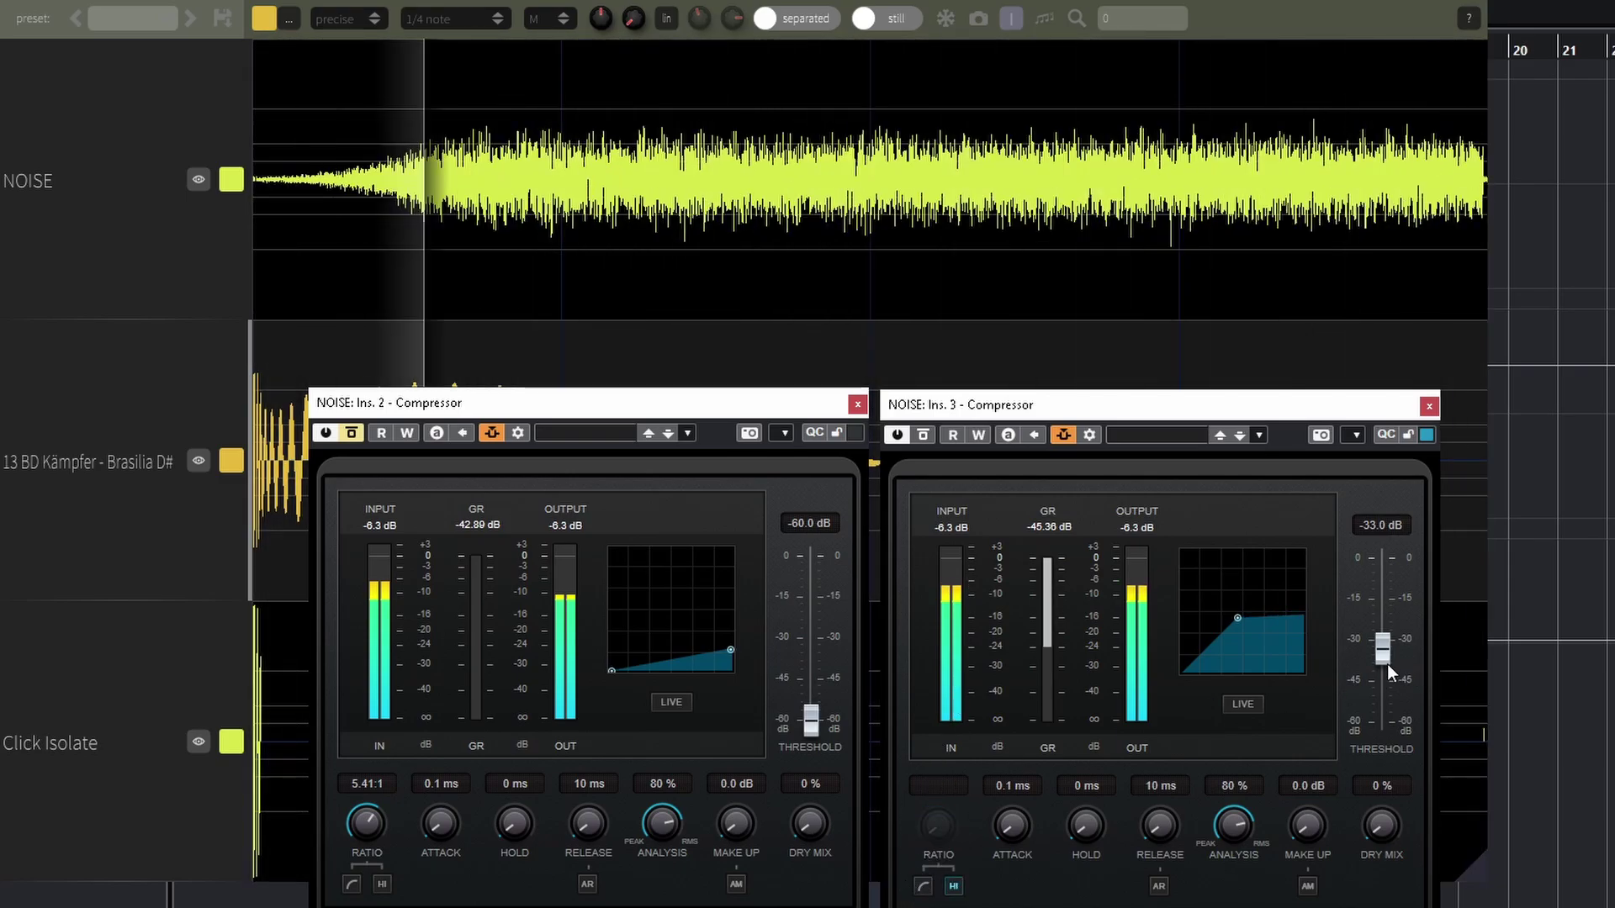
pyautogui.moveTo(1386, 664)
pyautogui.mouseDown()
pyautogui.moveTo(1368, 705)
pyautogui.moveTo(1392, 695)
pyautogui.mouseUp()
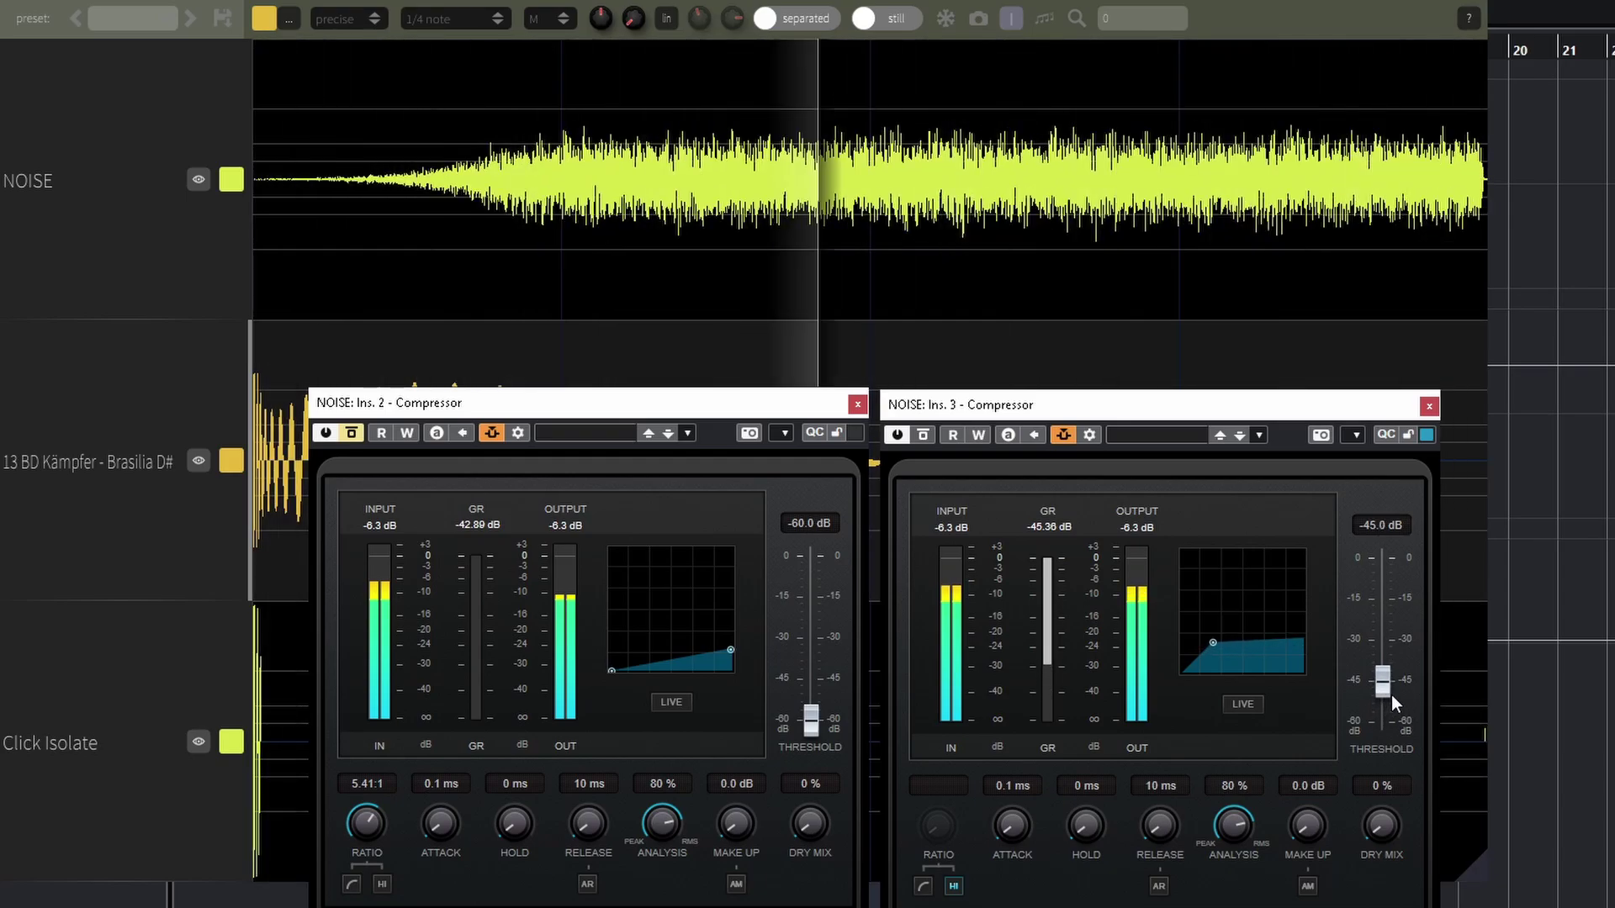